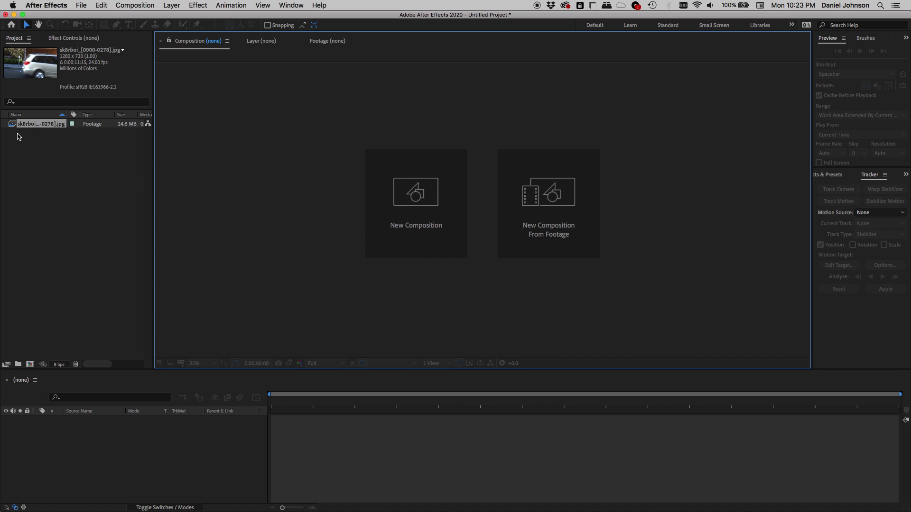
Step: Create a composition from the sk8rboi image sequence and show the rulers in its viewer
drag(14, 126, 123, 445)
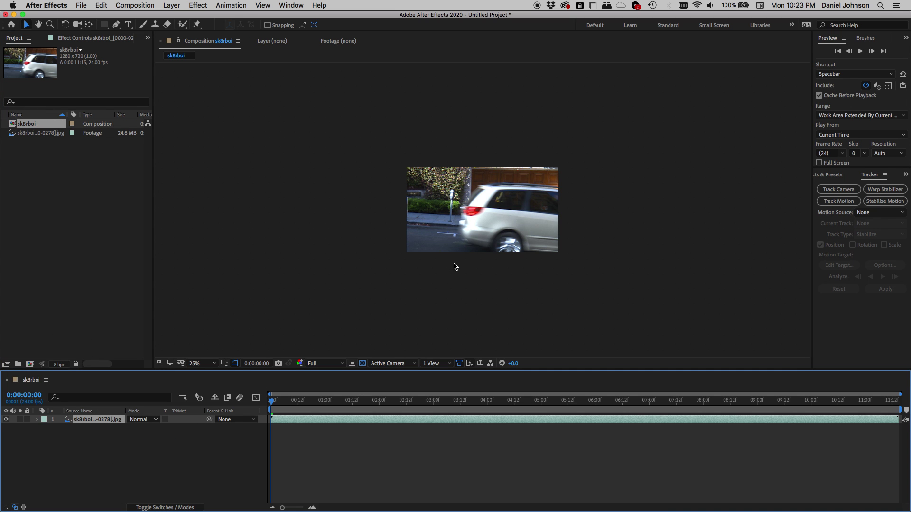
click(326, 176)
key(super+r)
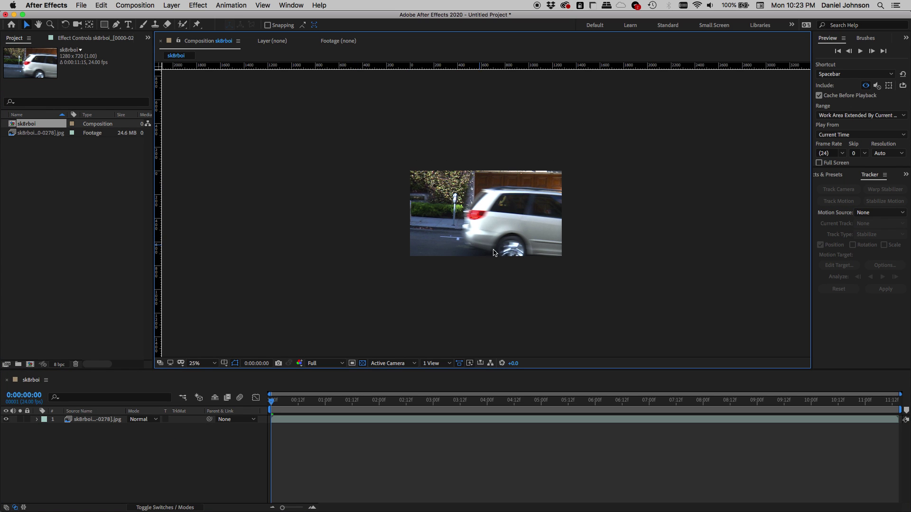
Step: Enlarge the composition viewer and magnify the footage to 100%, centred so the whole frame fits
key(period)
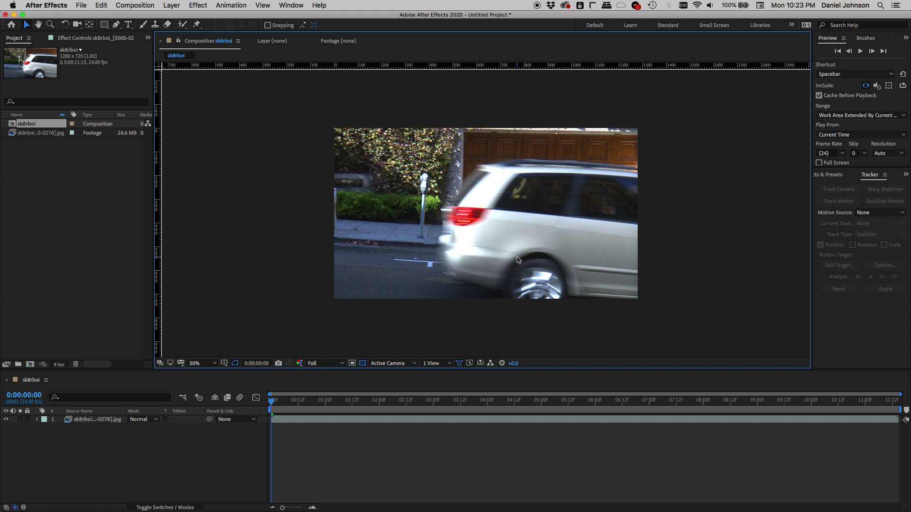
key(period)
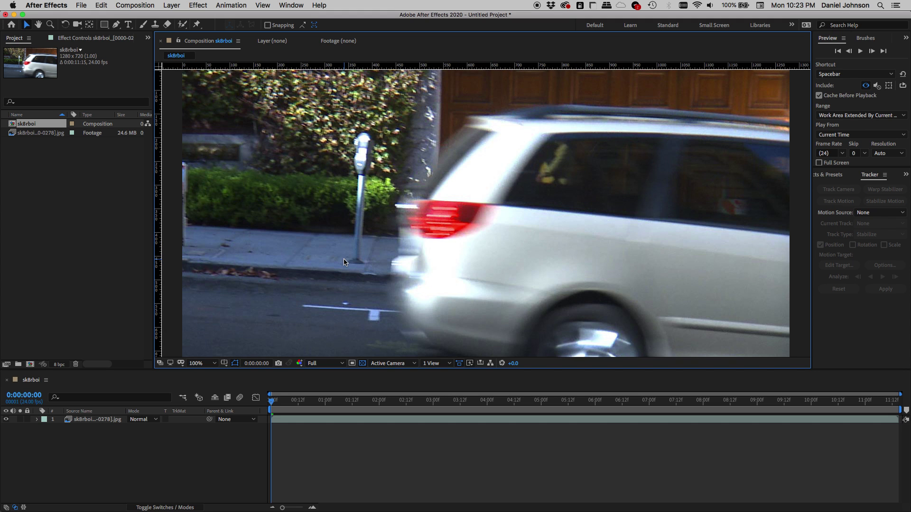
key(h)
drag(451, 207, 448, 226)
key(v)
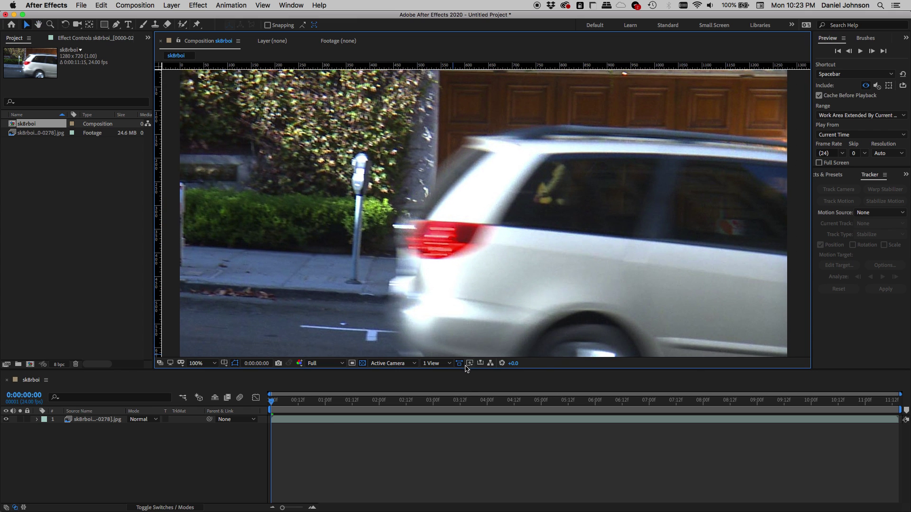
drag(467, 370, 463, 457)
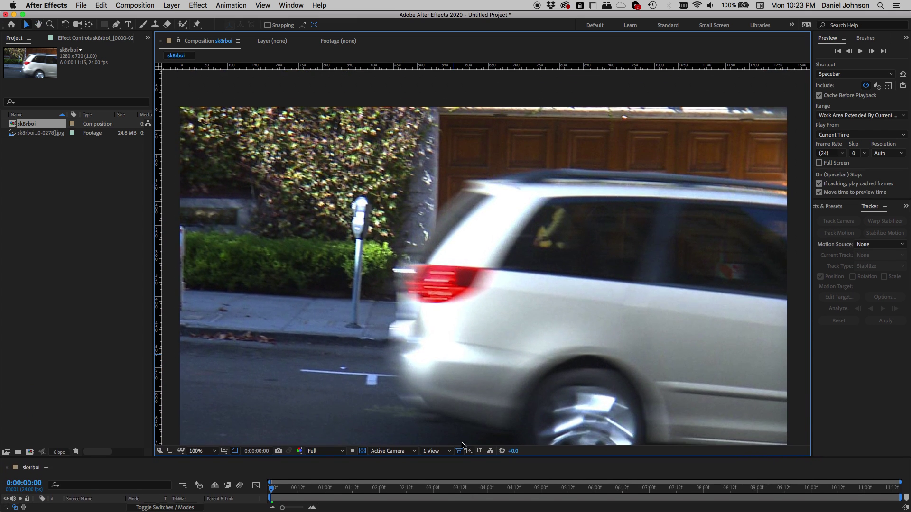
key(h)
drag(494, 342, 488, 309)
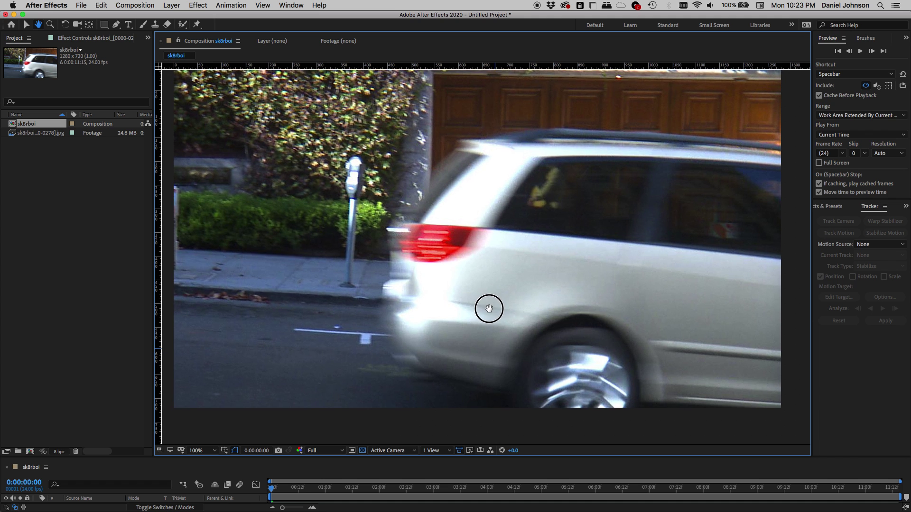
key(v)
Step: Scrub through the footage to 0:00:08:07 and return to the first frame
drag(271, 488, 720, 494)
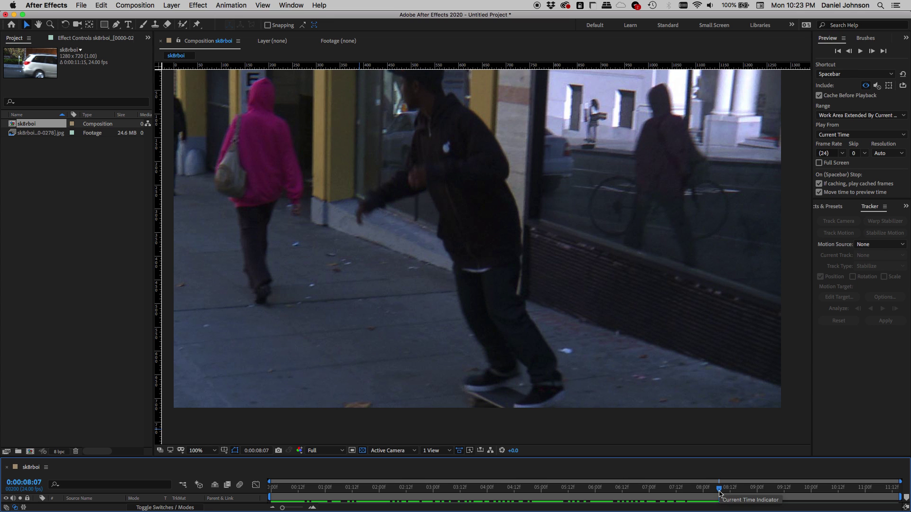
drag(718, 488, 271, 490)
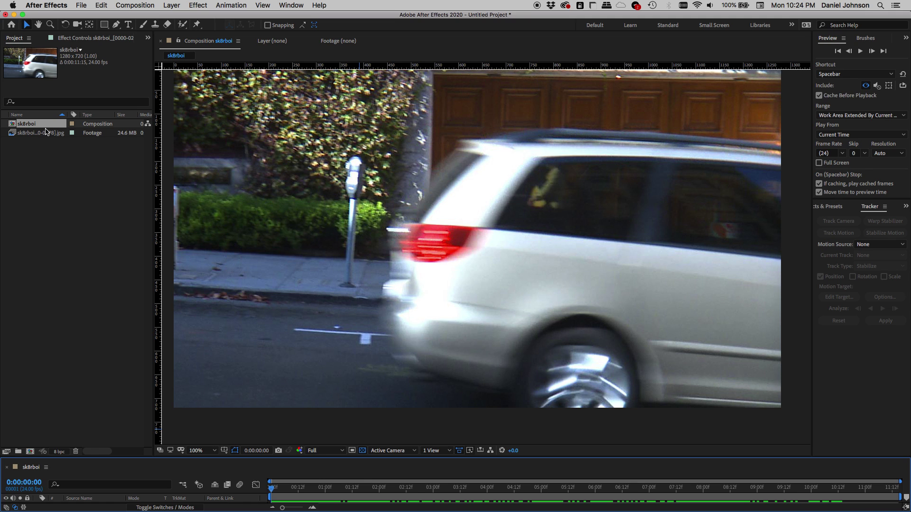
Step: Open the sk8rboi footage's interpretation settings, choose to override the start timecode at 0:00:00:00, and accept them
right_click(47, 133)
mouse_move(69, 185)
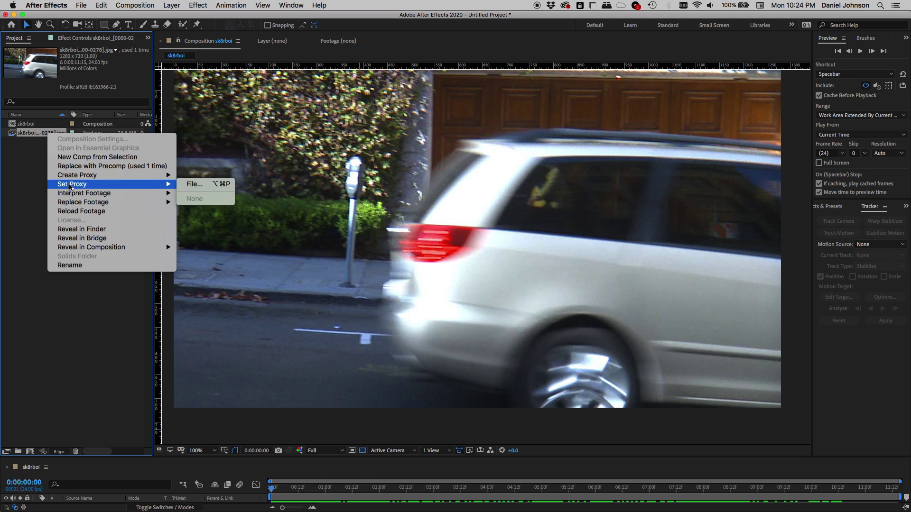
click(193, 193)
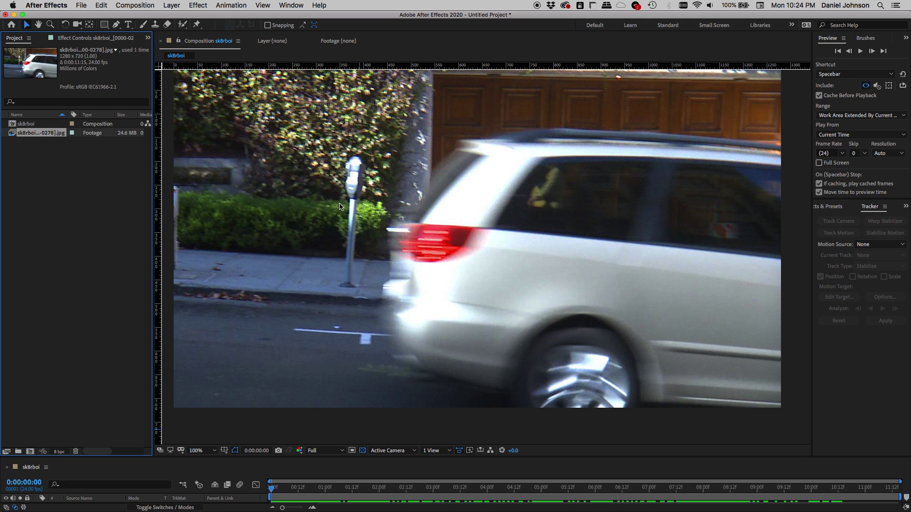
drag(183, 66, 415, 50)
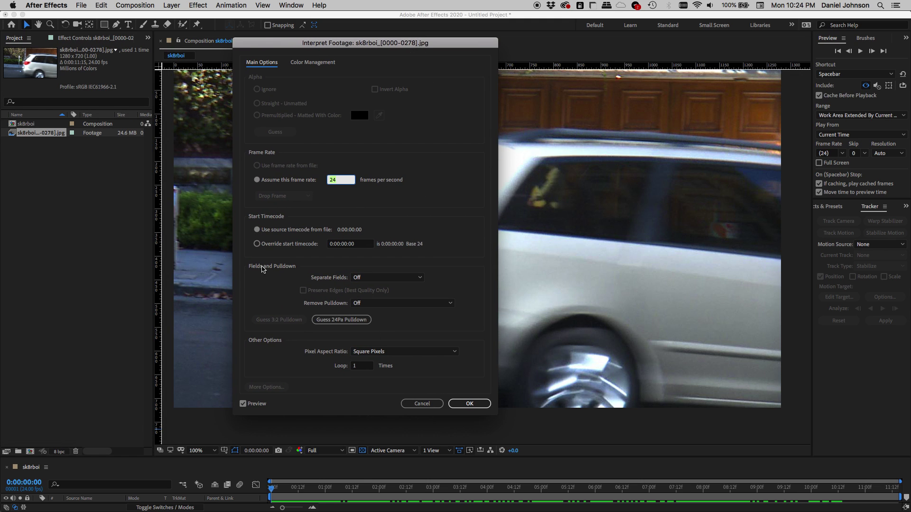
click(256, 244)
click(469, 403)
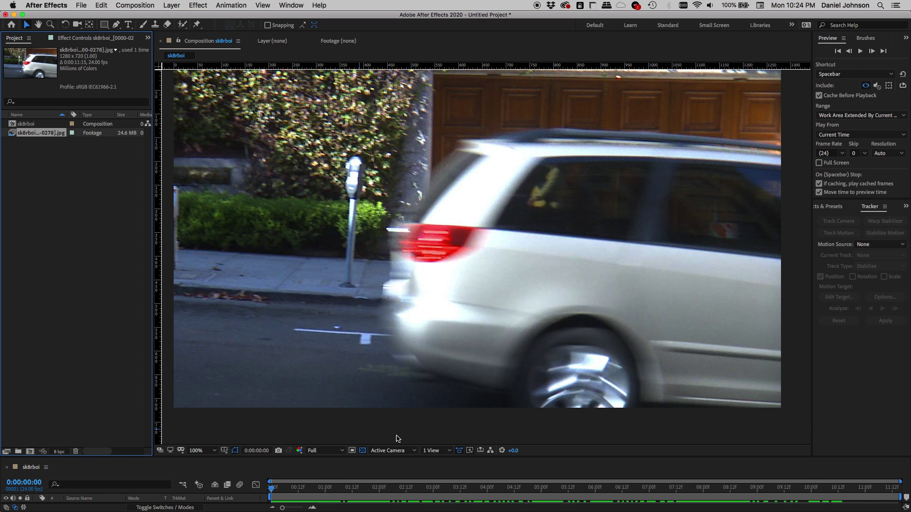
Step: Make the timeline area taller to reveal the footage layer, keeping the playhead at the first frame
mouse_move(272, 489)
mouse_down()
mouse_move(281, 491)
mouse_move(267, 490)
mouse_up()
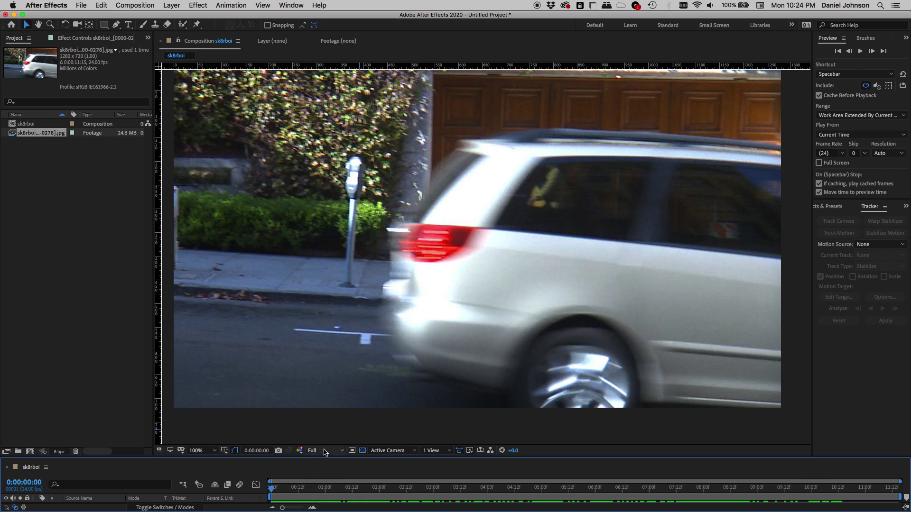
mouse_move(272, 490)
mouse_down()
mouse_move(409, 490)
mouse_move(265, 488)
mouse_up()
click(259, 457)
drag(259, 458, 254, 440)
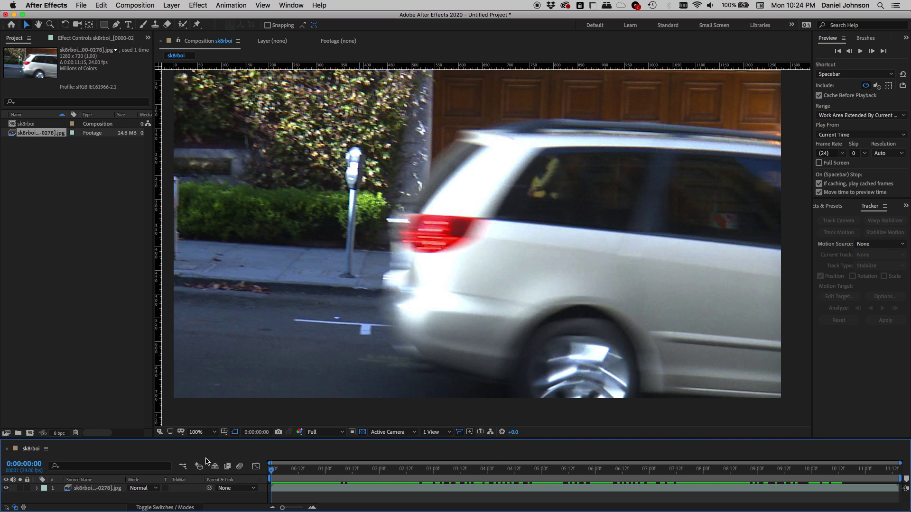
Step: Open the footage layer in its own viewer and trim its out point to 0:00:03:06
double_click(69, 492)
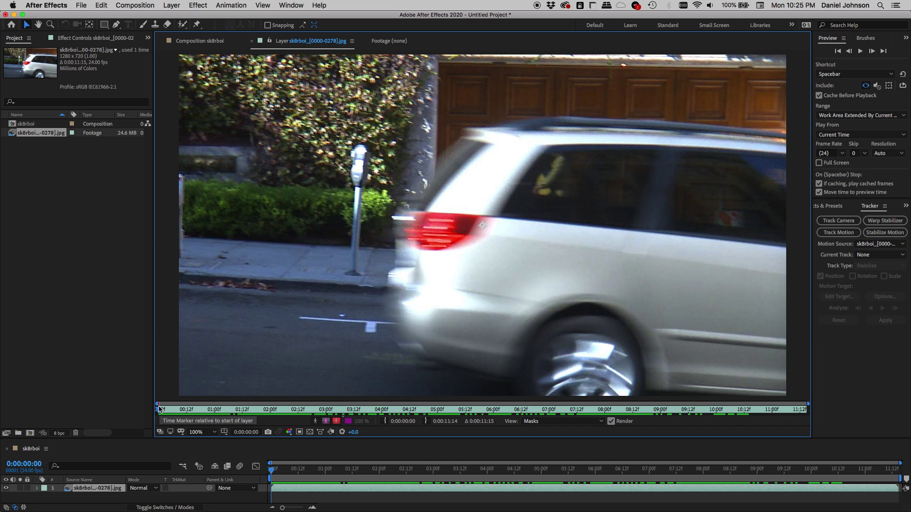
mouse_move(159, 412)
mouse_down()
mouse_move(268, 411)
mouse_move(253, 413)
mouse_up()
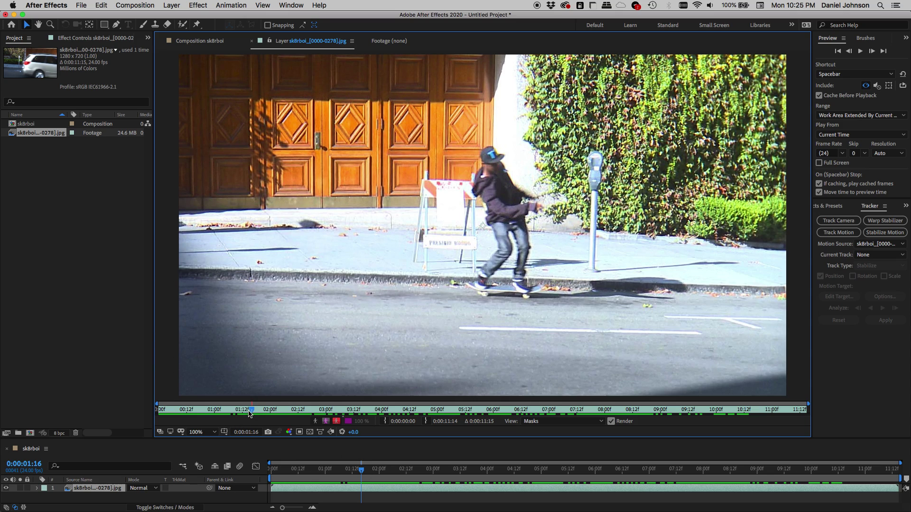
drag(250, 414, 342, 412)
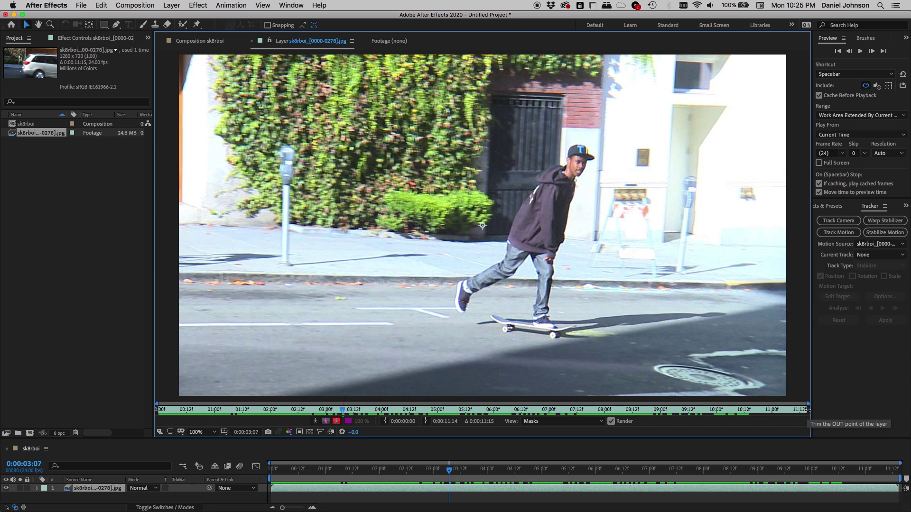
drag(808, 410, 344, 414)
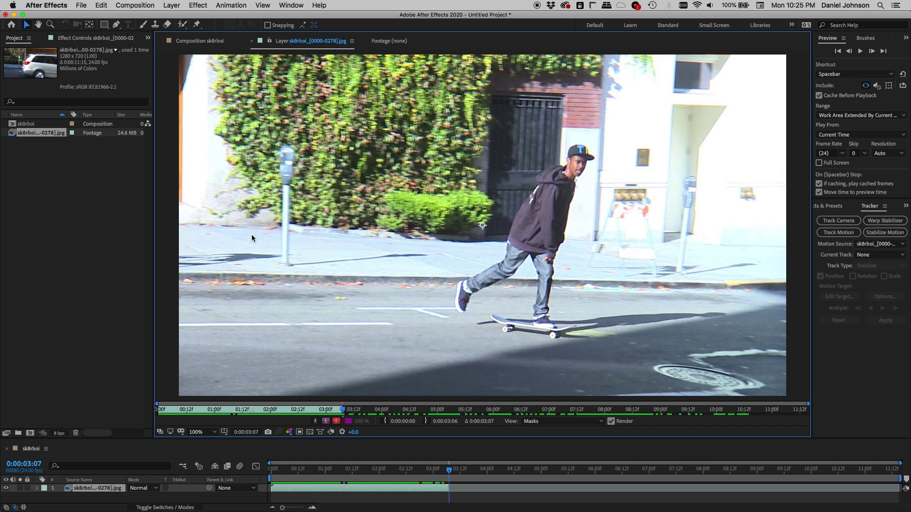
Step: Return to the sk8rboi composition and run Track Camera on the trimmed footage layer from the first frame
click(202, 40)
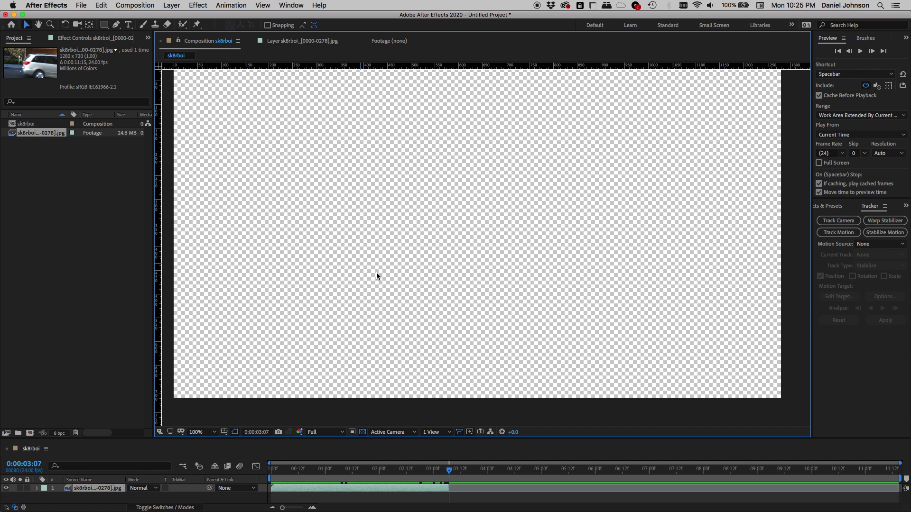
click(99, 491)
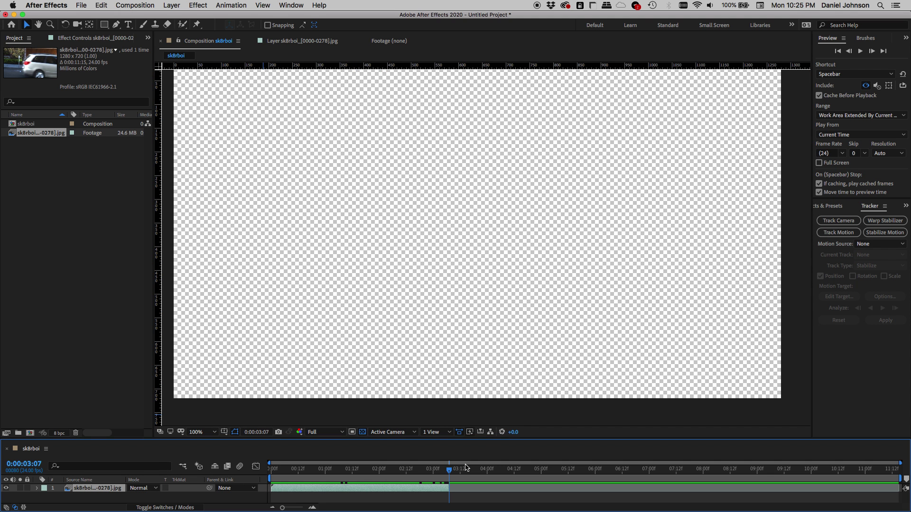
drag(450, 473, 260, 469)
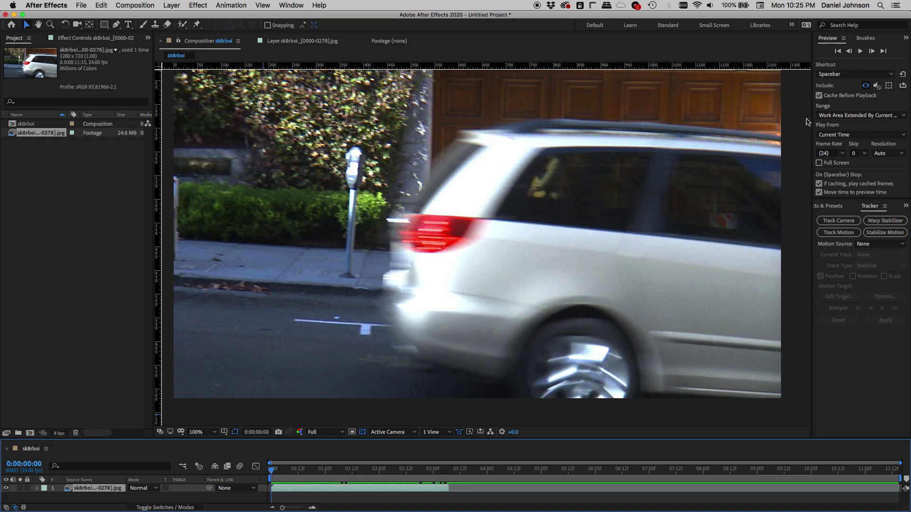
click(831, 223)
click(829, 225)
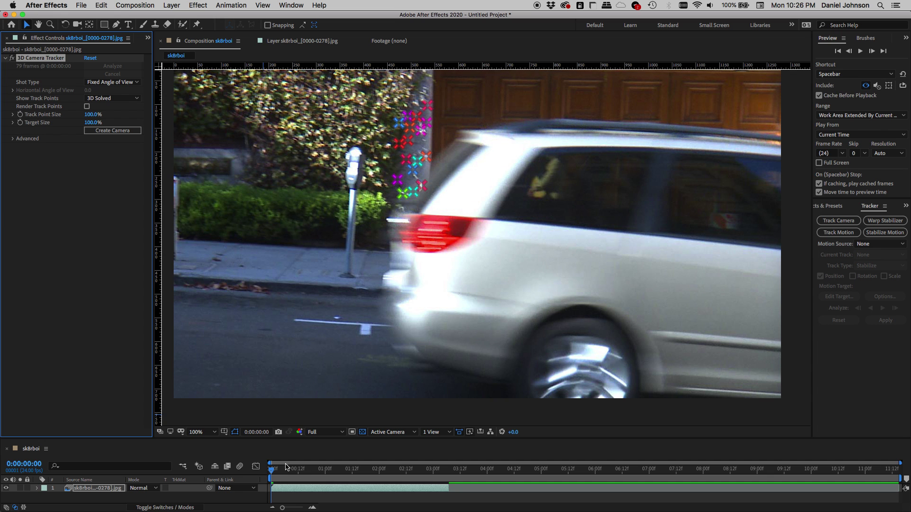
Step: Examine the solved track points up to 0:00:02:03 and the shot type options of the 3D Camera Tracker
click(275, 470)
drag(276, 472, 386, 471)
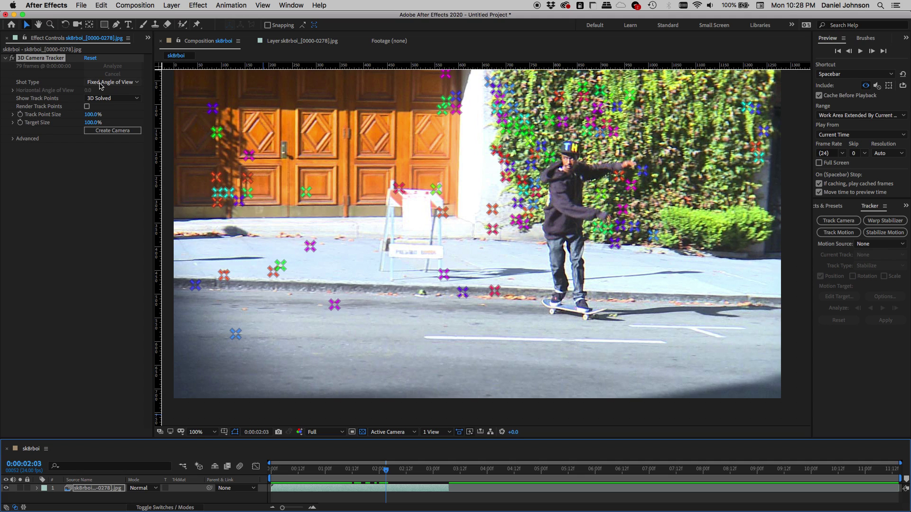
click(137, 84)
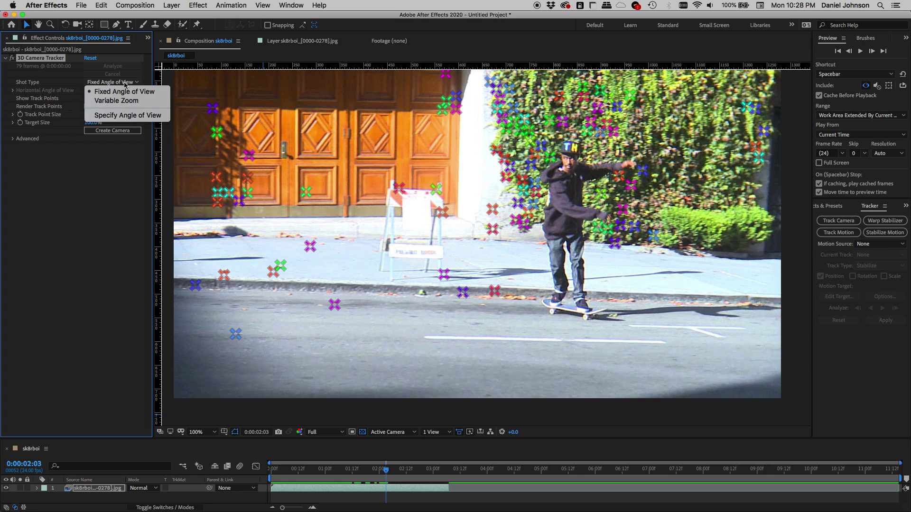
click(91, 162)
Step: Set the 3D Camera Tracker's advanced solve method to Mostly Flat Scene
click(14, 139)
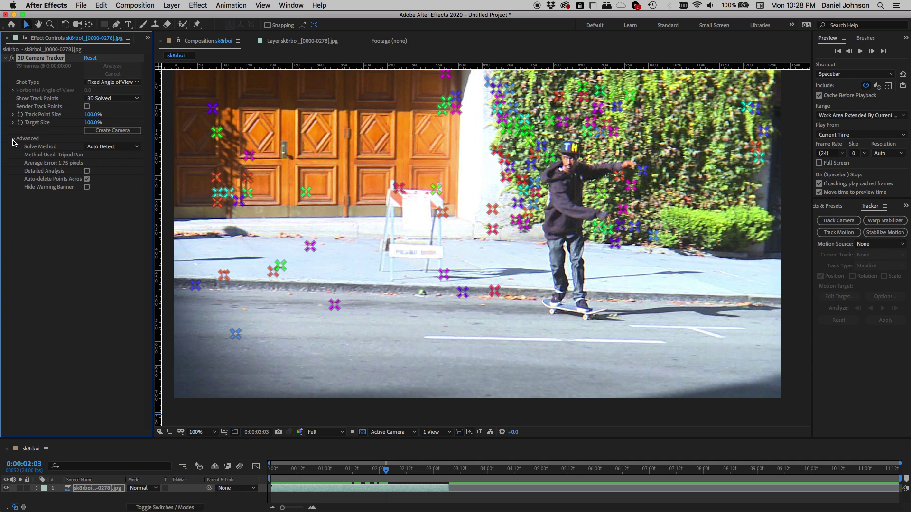
click(137, 148)
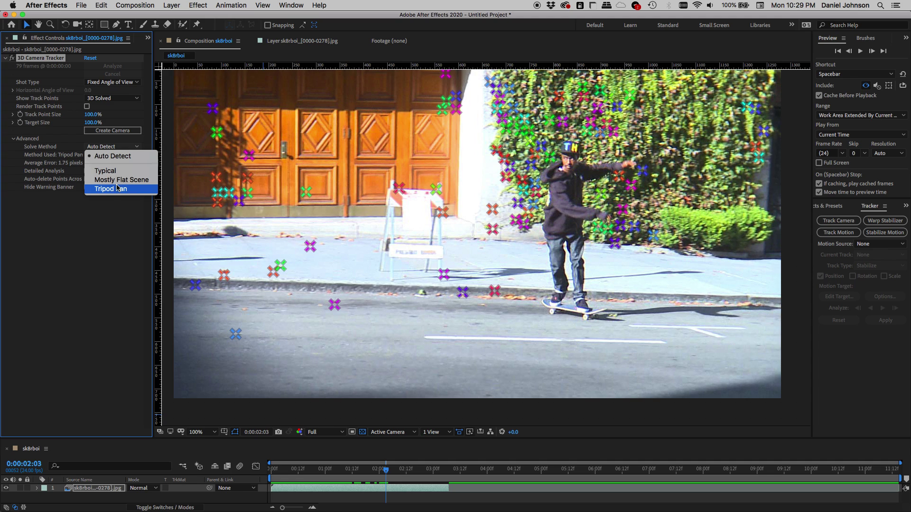
click(76, 247)
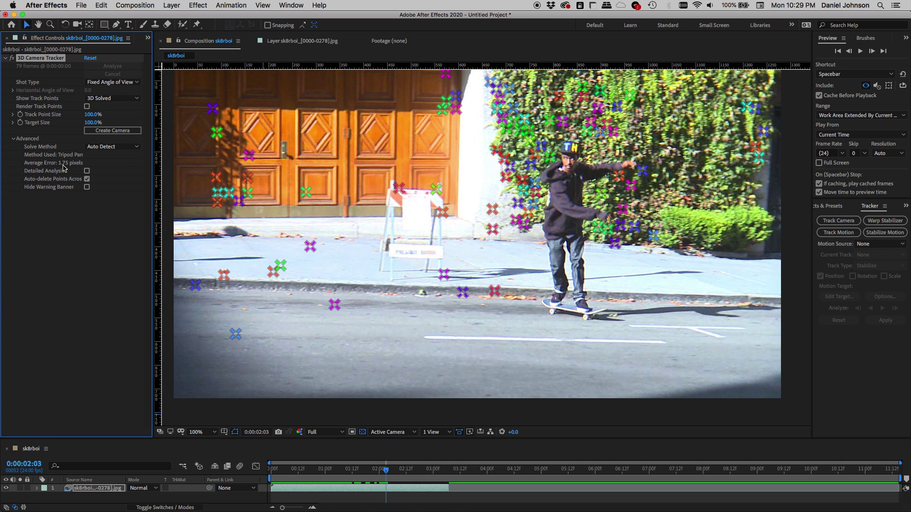
click(133, 147)
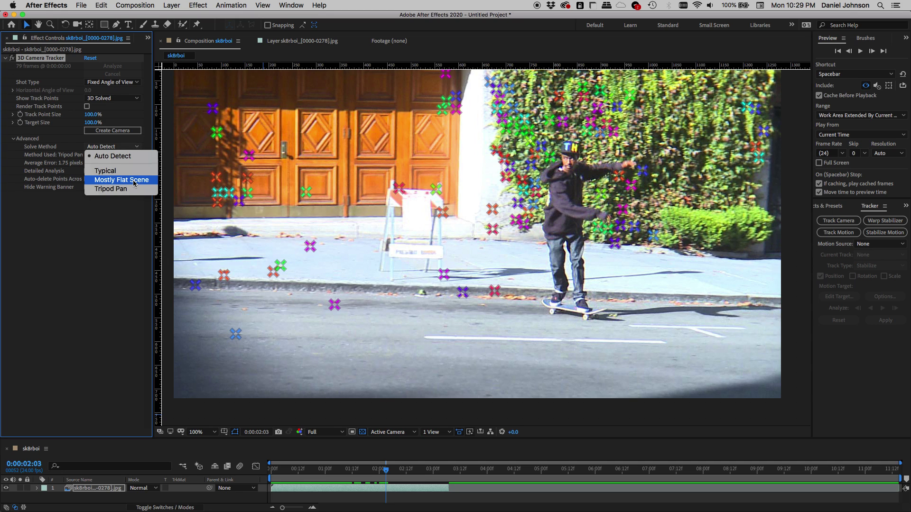
click(134, 184)
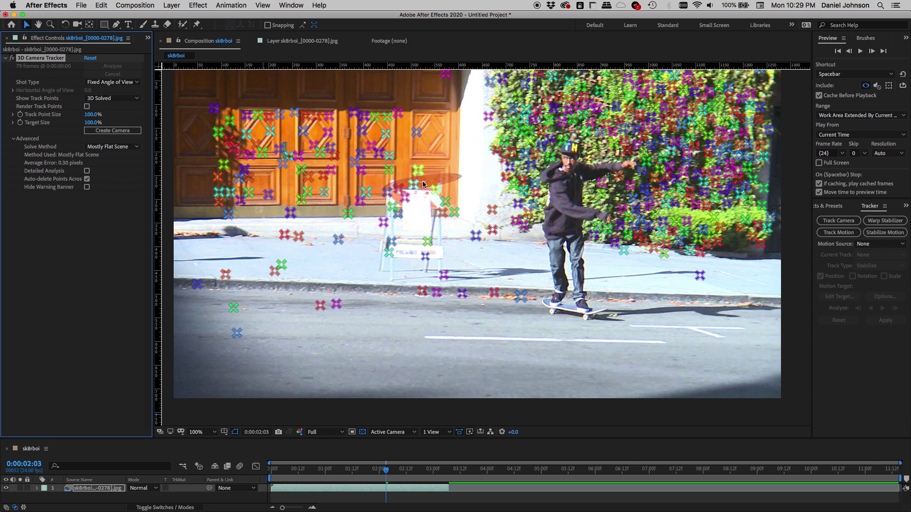
Step: Scrub back to 0:00:00:16 and preview how the newly solved track points follow the footage
click(374, 471)
drag(374, 471, 307, 463)
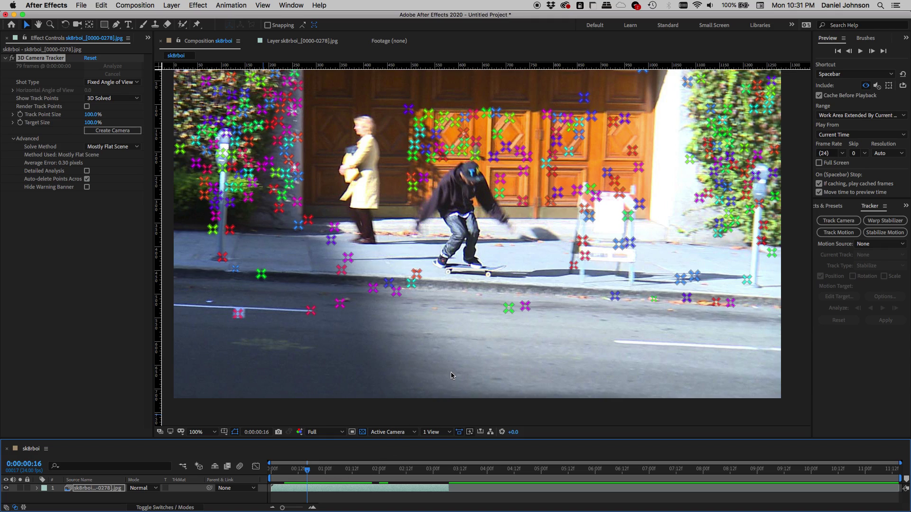
key(space)
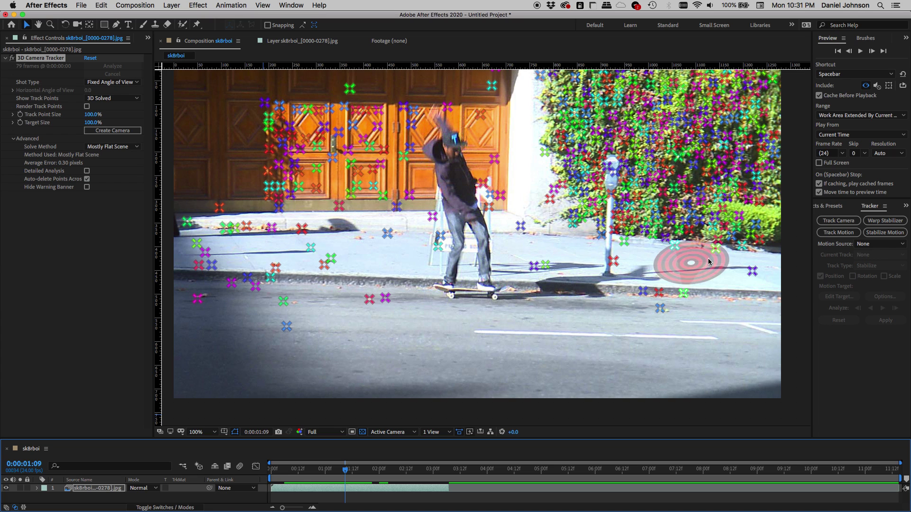
Step: At 0:00:01:14, select three track points on the sidewalk between the parking meter and the green bush to define a ground plane
key(Page_Down)
key(Page_Down)
key(Page_Down)
key(Page_Down)
key(Page_Down)
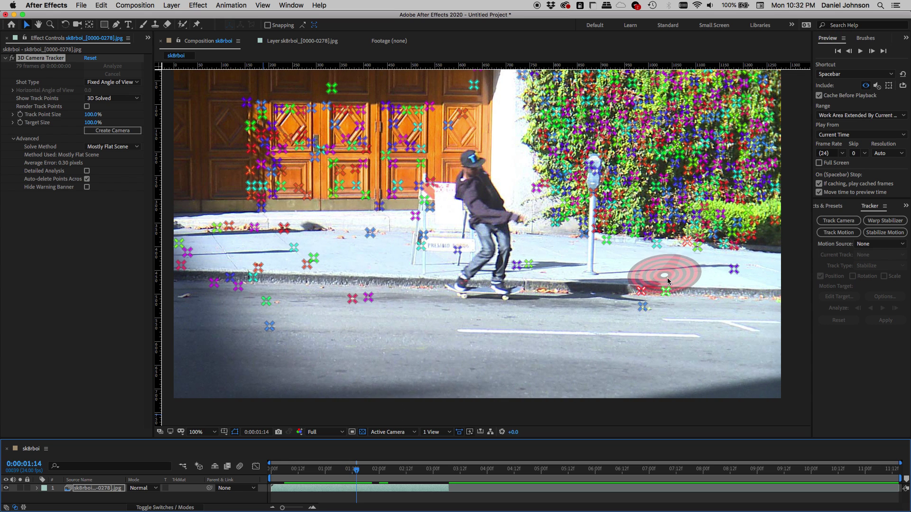
click(654, 245)
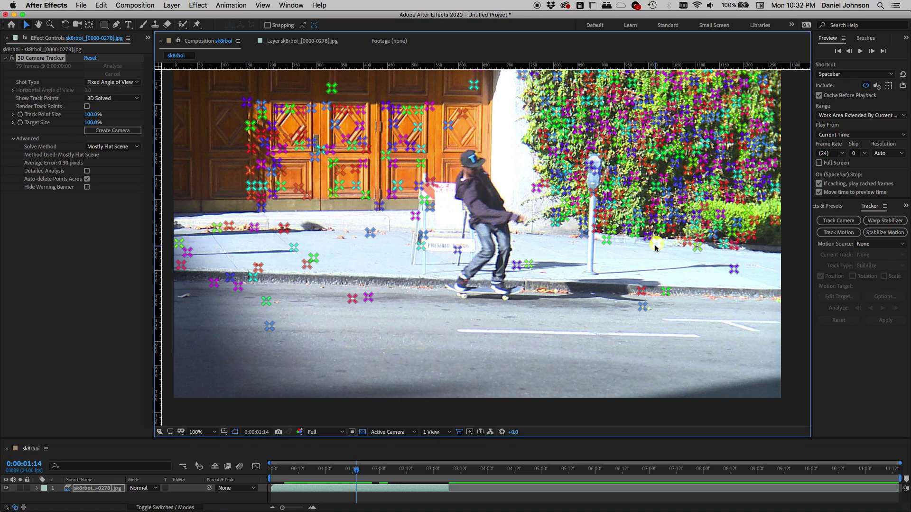
shift+click(697, 247)
shift+click(734, 269)
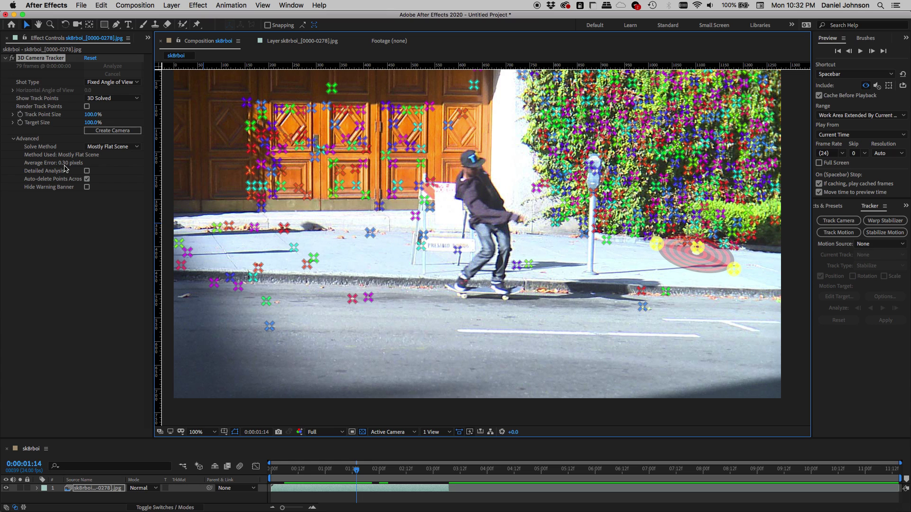
Step: Start a new project without saving the changes to the current one
click(82, 5)
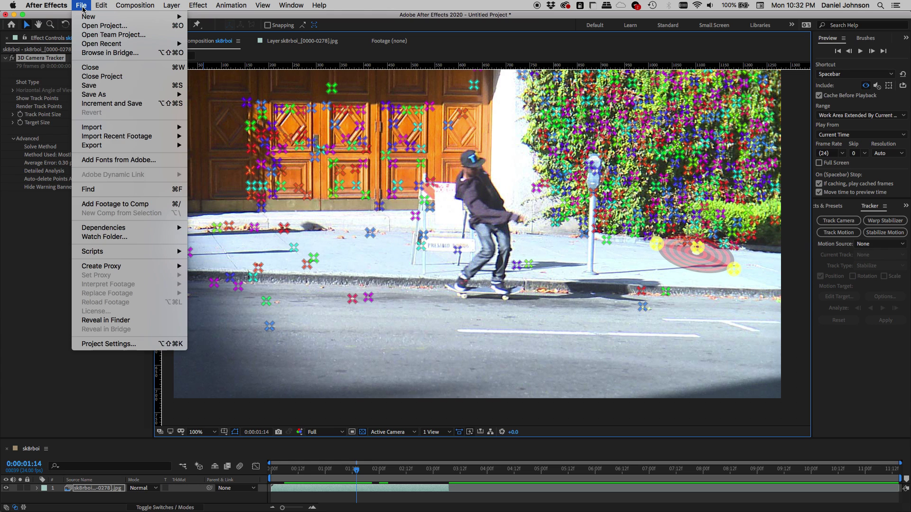
mouse_move(124, 18)
click(232, 21)
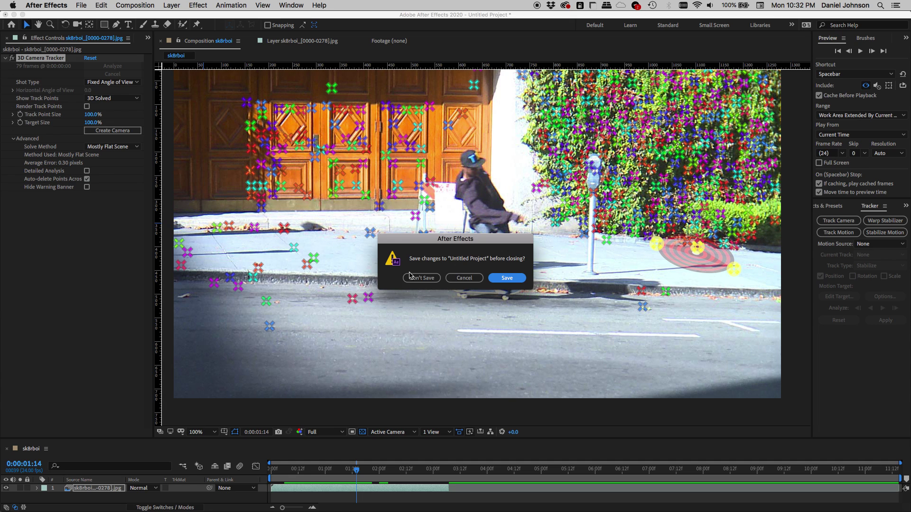
click(411, 278)
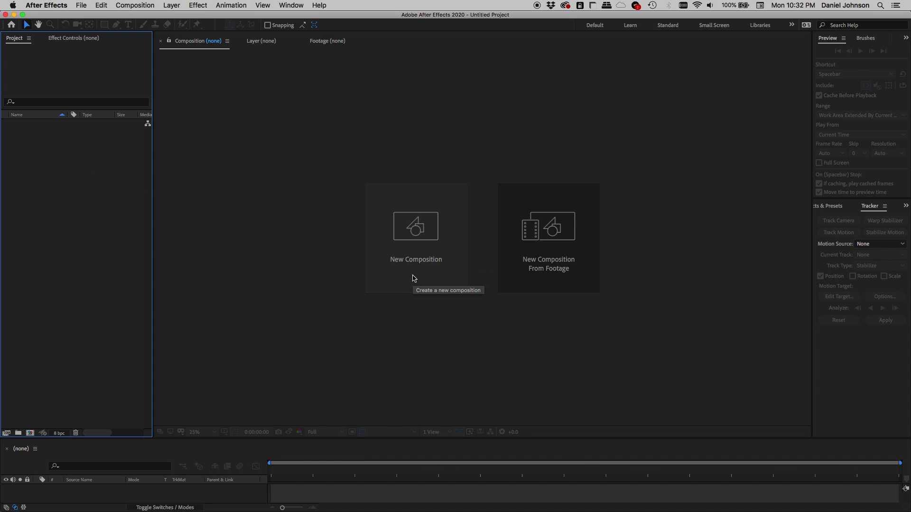
Step: Import model_track.mov as footage from the examples folder on the Desktop
key(super+i)
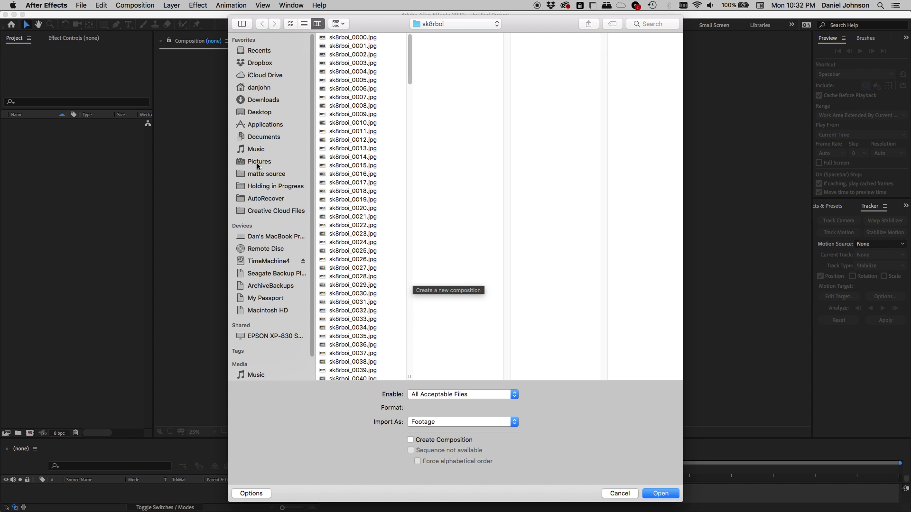
click(268, 113)
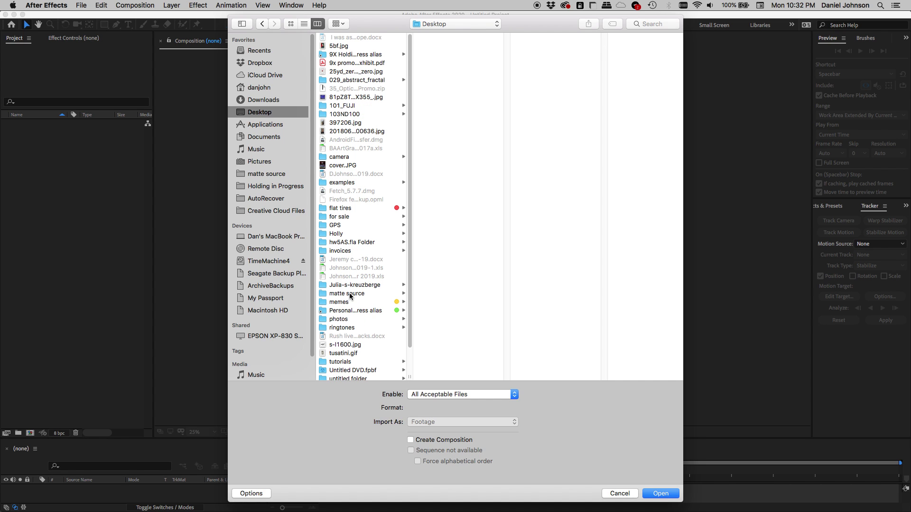
click(333, 183)
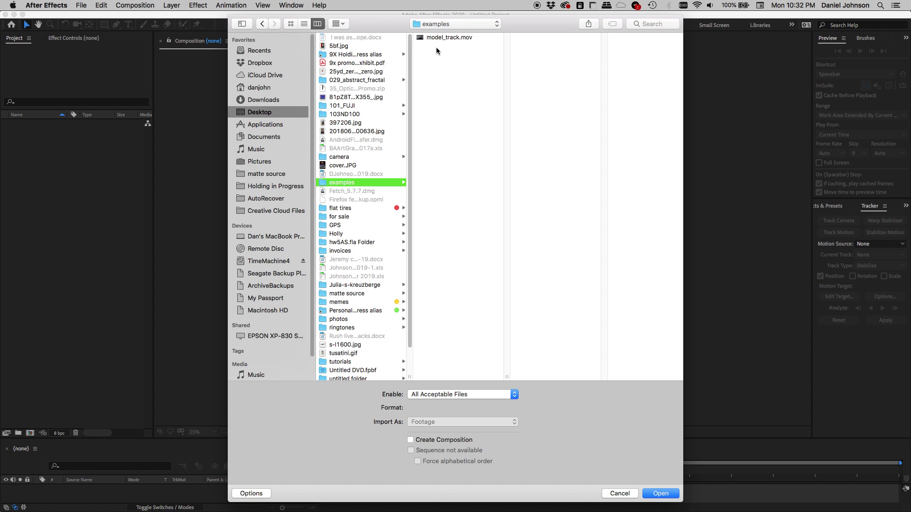
click(434, 38)
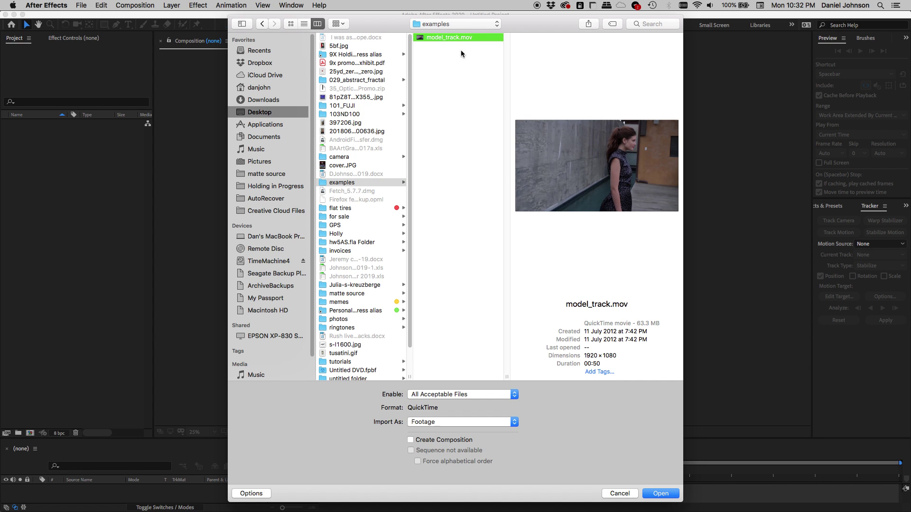
click(659, 494)
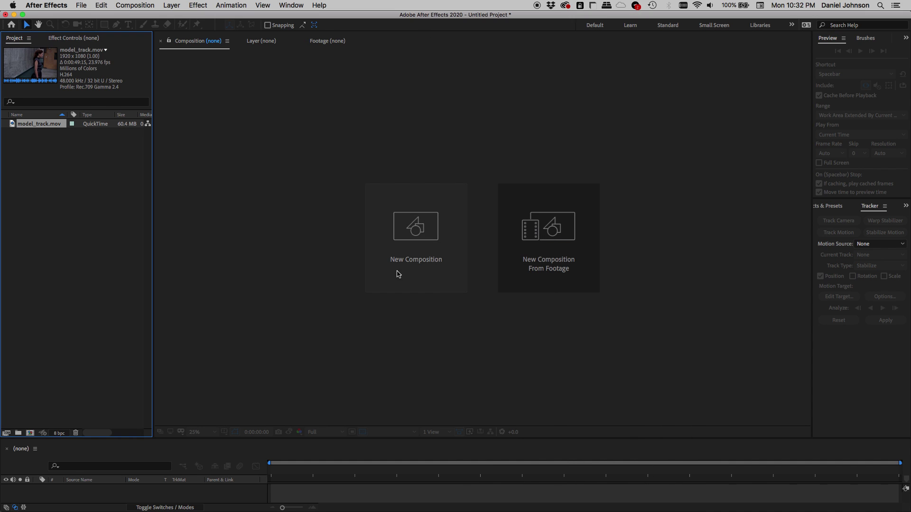
Step: Create a composition from model_track.mov and show rulers around the frame at 50% magnification
drag(11, 124, 114, 494)
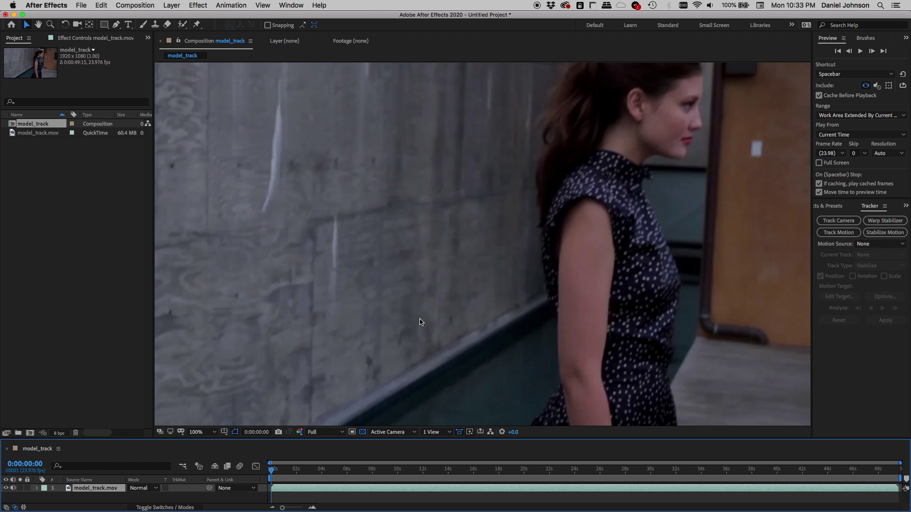
scroll(538, 278, down, 2)
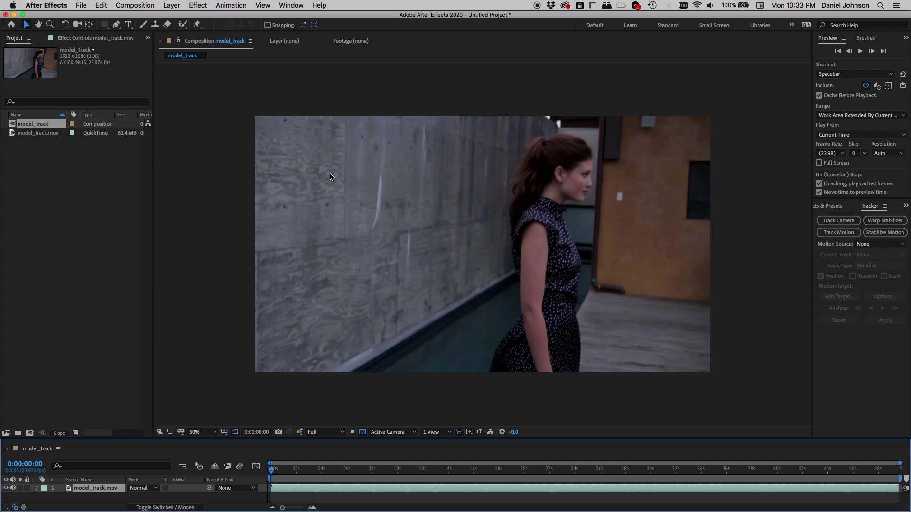
key(super+r)
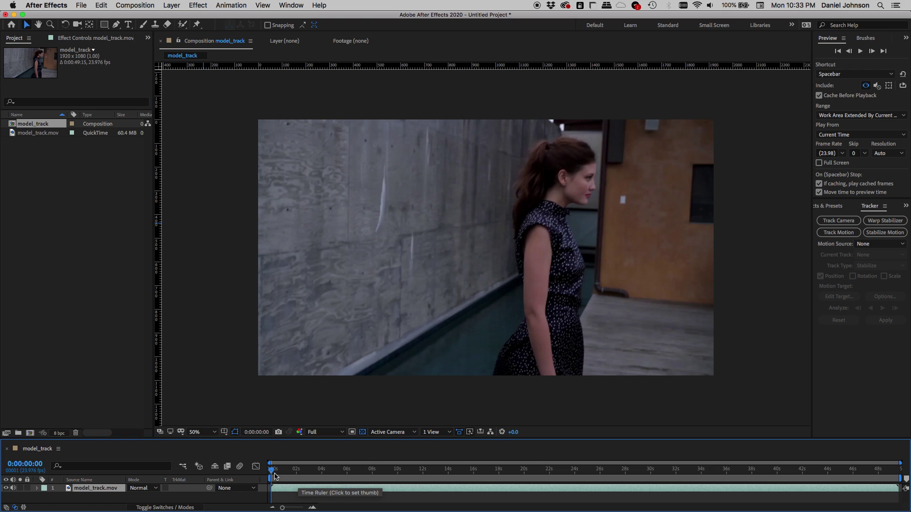
Step: Preview the clip up to 0:00:21:17 and trim the model_track.mov layer to its first 15 seconds
drag(271, 471, 340, 474)
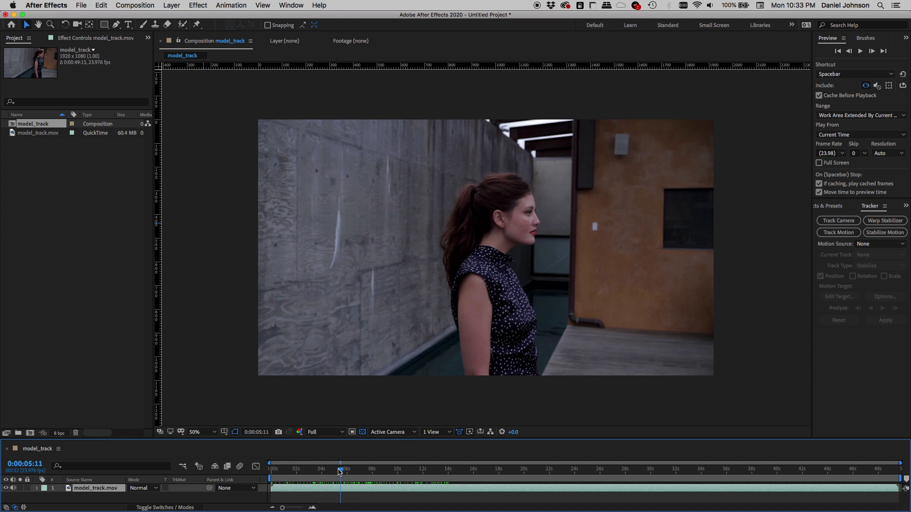
drag(341, 470, 546, 471)
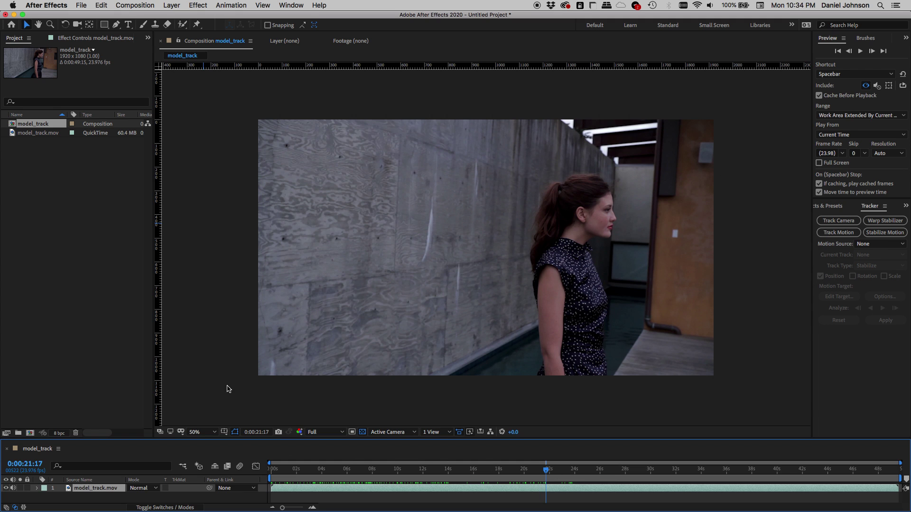
double_click(81, 490)
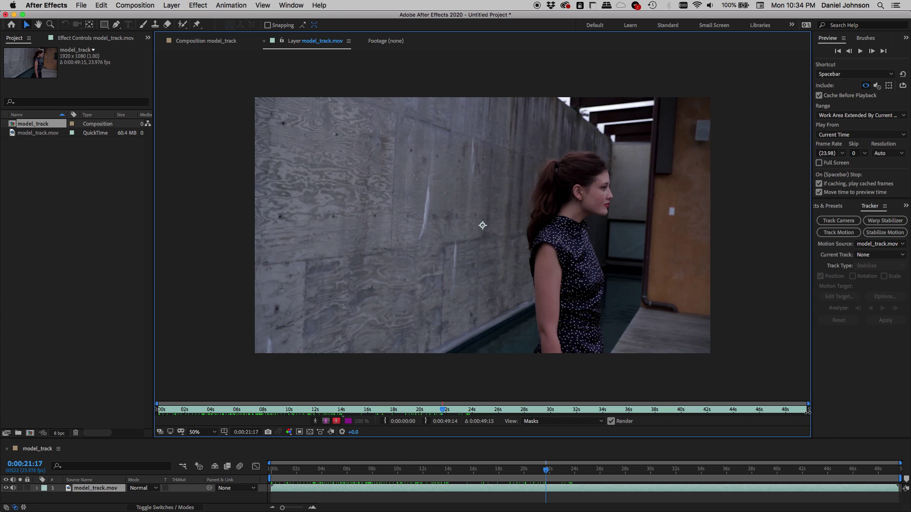
drag(807, 411, 355, 415)
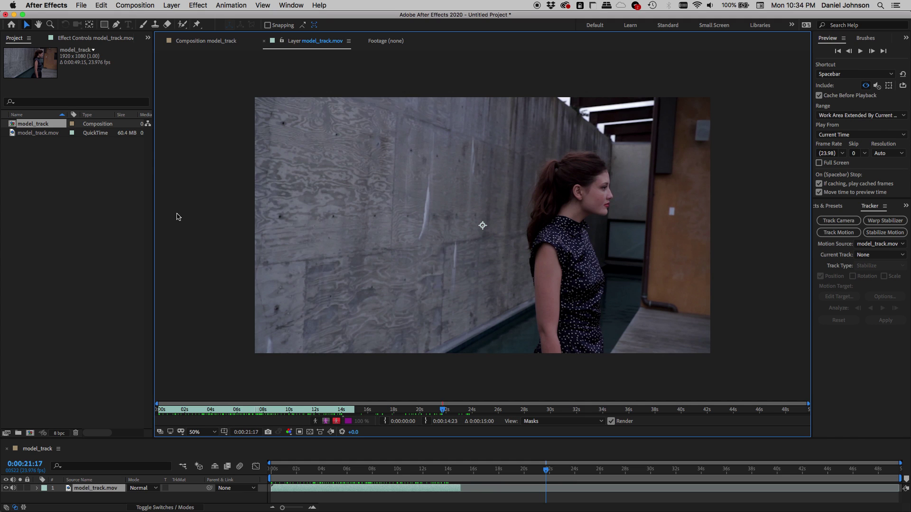
Step: Run a 3D camera track on the trimmed layer from the composition's first frame and reveal the tracker's advanced settings
click(199, 42)
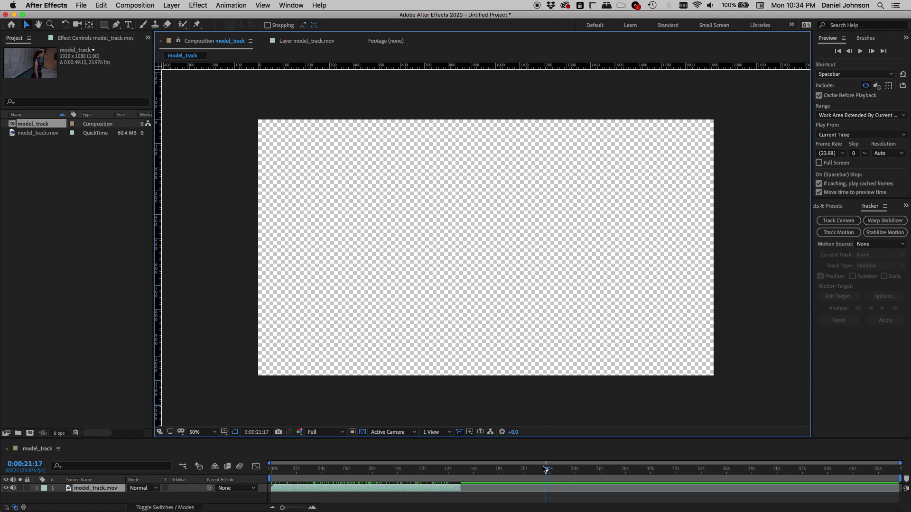
key(Home)
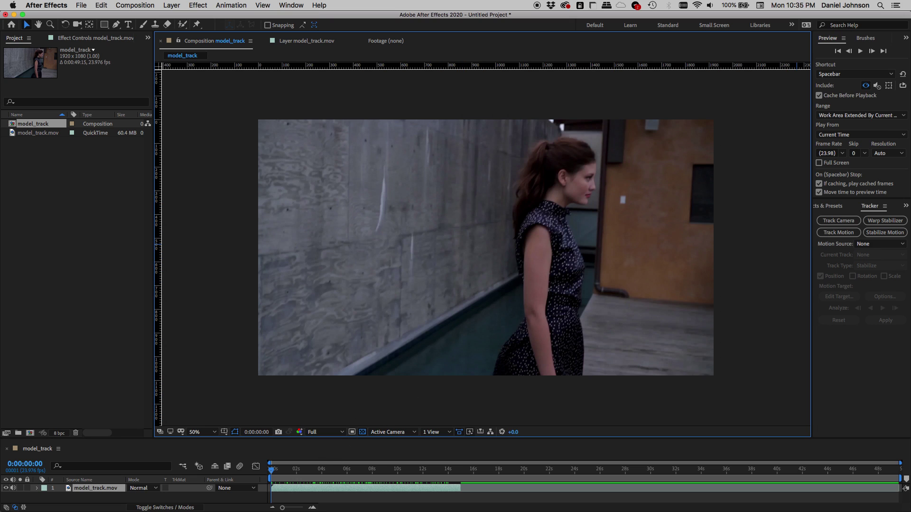
click(834, 223)
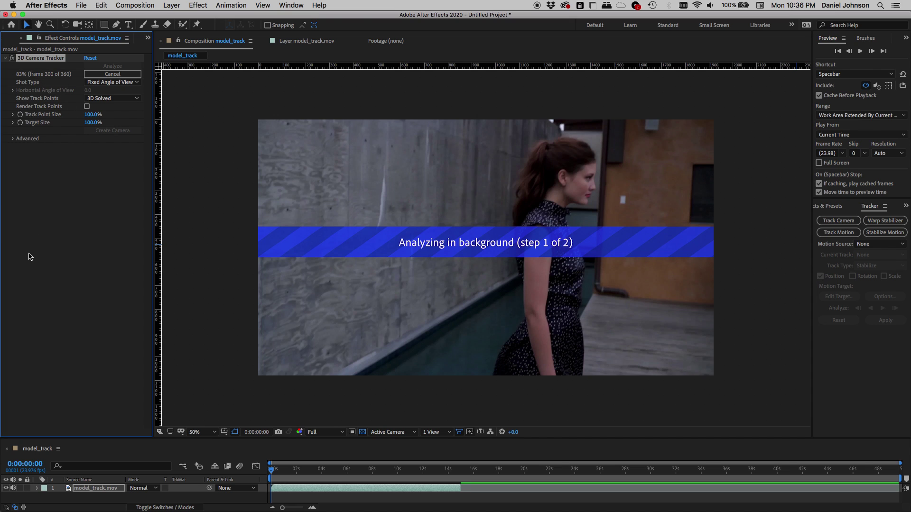
click(13, 139)
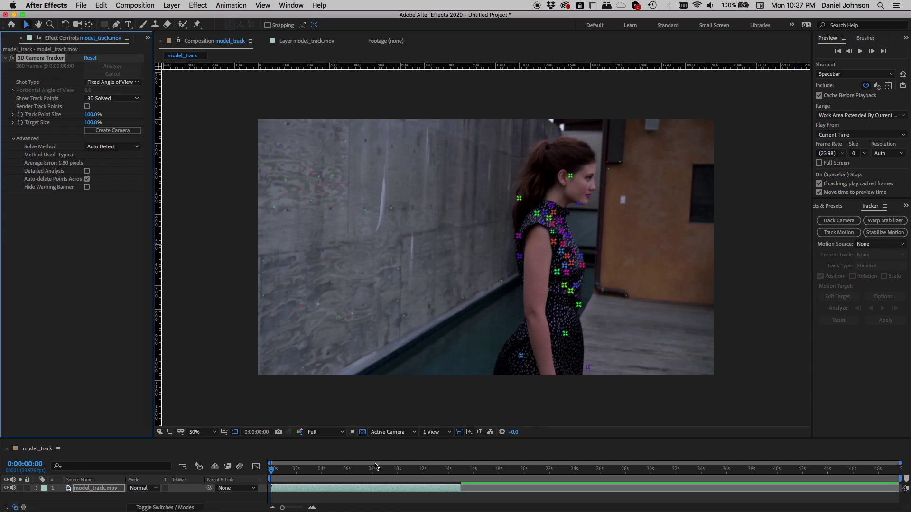
Step: Advance frame by frame to 0:00:03:05, examining the solved track points on the woman, concrete wall and wooden deck
key(Page_Down)
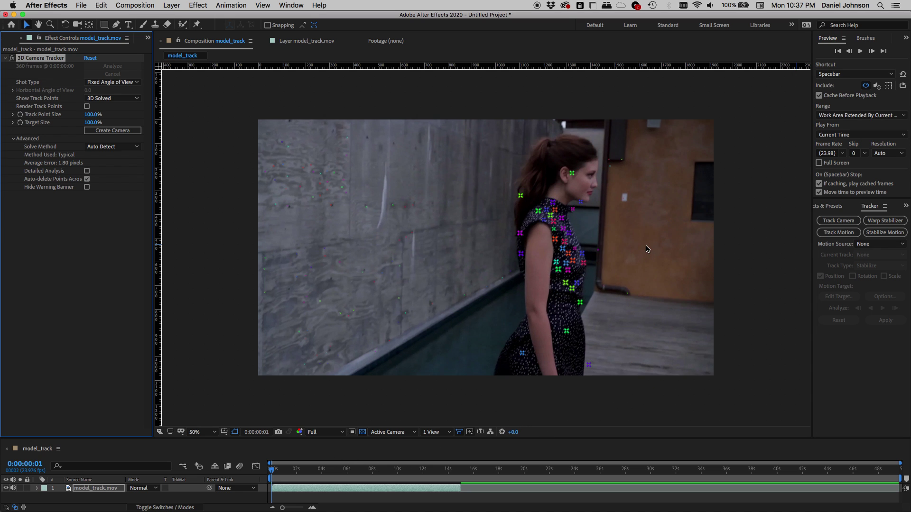
key(Page_Down)
key(Page_Down)
key(Page_Down)
key(Page_Down)
key(Page_Down)
key(Page_Down)
key(Page_Down)
key(Page_Down)
key(Page_Down)
key(Page_Down)
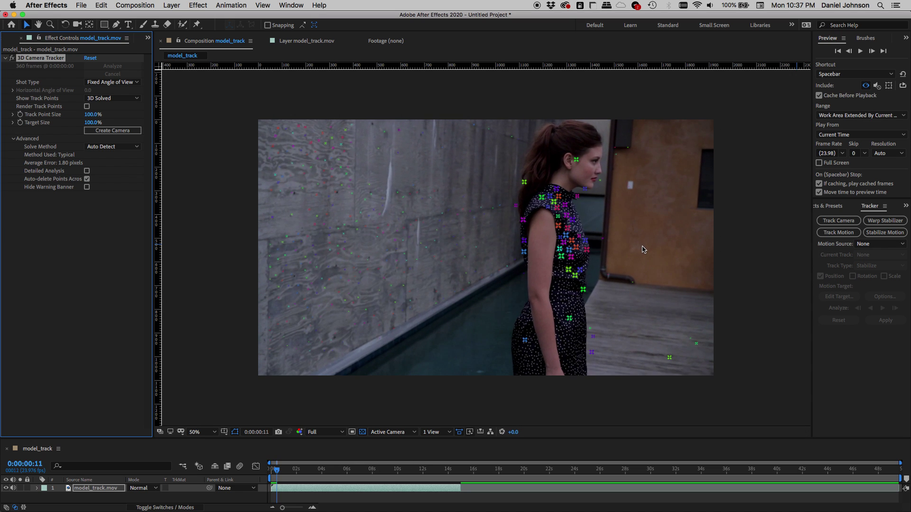
key(Page_Down)
key(Page_Down)
key(Page_Down)
key(Page_Down)
key(Page_Down)
key(Page_Down)
key(Page_Down)
key(Page_Down)
key(Page_Down)
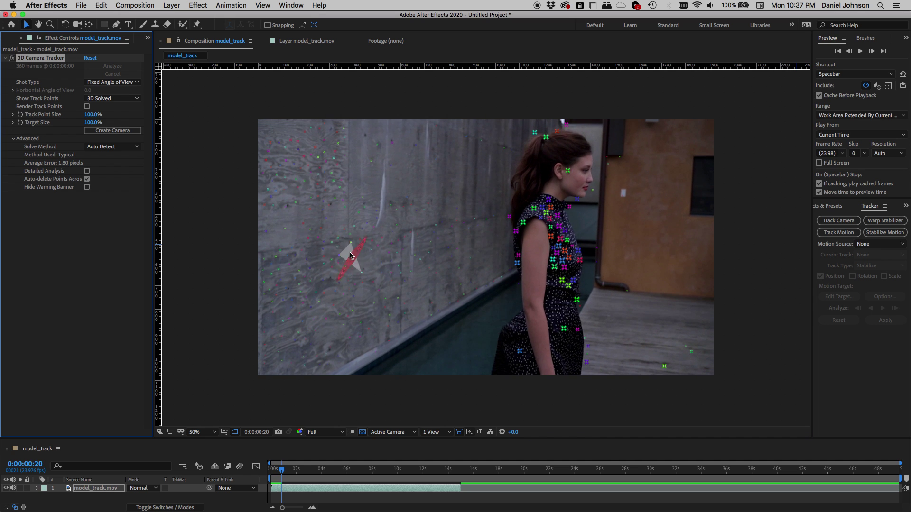
key(Page_Down)
key(Page_Down)
key(Page_Down)
key(Page_Down)
key(Page_Down)
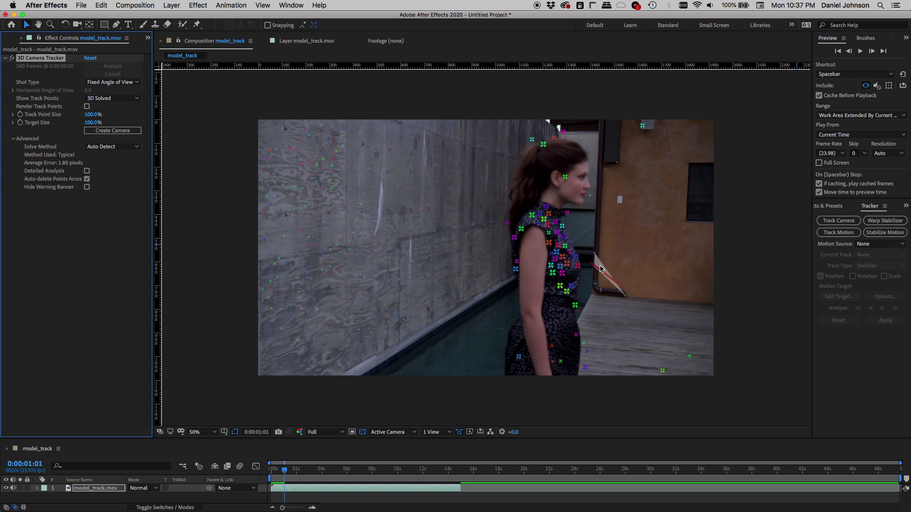
key(Page_Down)
key(Page_Down)
key(Page_Down)
key(Page_Down)
key(Page_Down)
key(Page_Down)
key(Page_Down)
key(Page_Down)
key(Page_Down)
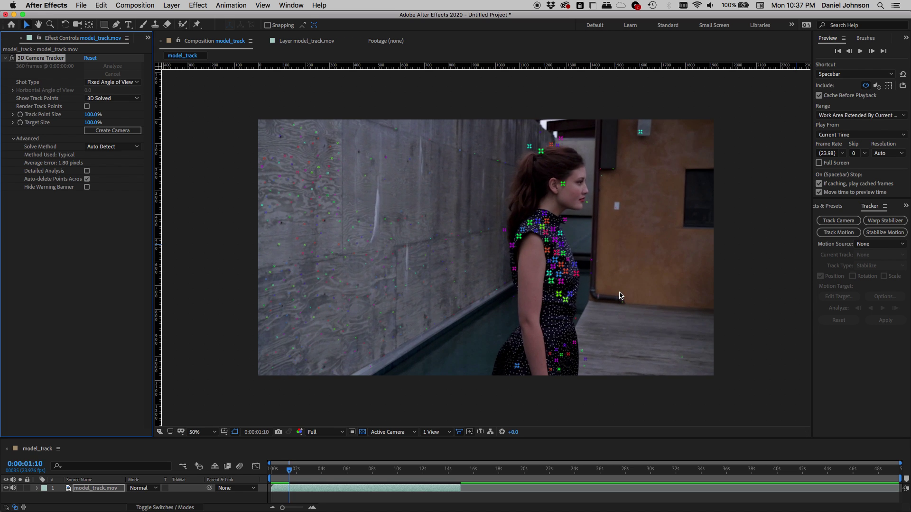
key(Page_Down)
key(Page_Down)
key(Page_Down)
key(Page_Down)
key(Page_Down)
key(Page_Down)
key(Page_Down)
key(Page_Down)
key(Page_Down)
key(Page_Down)
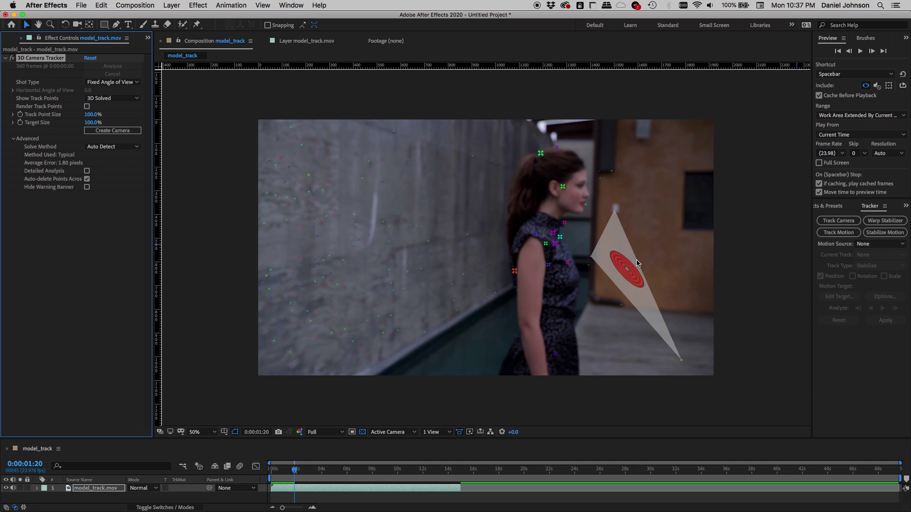
key(Page_Down)
key(Page_Down)
key(Page_Down)
key(Page_Down)
key(Page_Down)
key(Page_Down)
key(Page_Down)
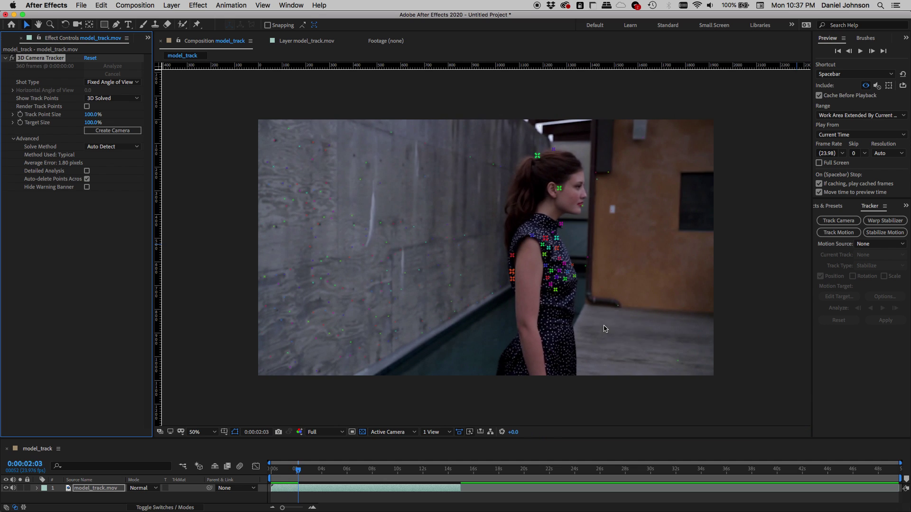
key(Page_Down)
key(Page_Down)
key(Page_Down)
key(Page_Down)
key(Page_Down)
key(Page_Down)
key(Page_Down)
key(Page_Down)
key(Page_Down)
key(Page_Down)
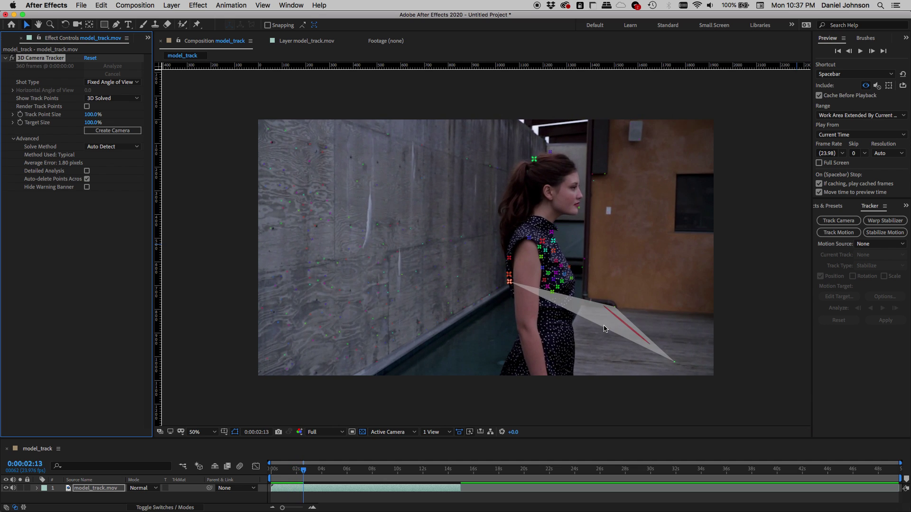
key(Page_Down)
key(Page_Down)
key(Page_Down)
key(Page_Down)
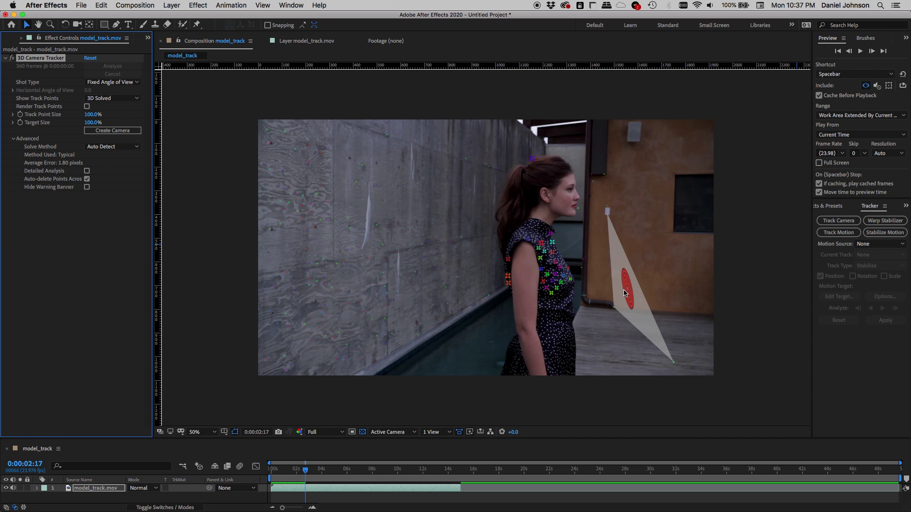
key(Page_Down)
key(Page_Down)
key(Page_Down)
key(Page_Down)
key(Page_Down)
key(Page_Down)
key(Page_Down)
key(Page_Down)
key(Page_Down)
key(Page_Down)
key(Page_Down)
key(Page_Down)
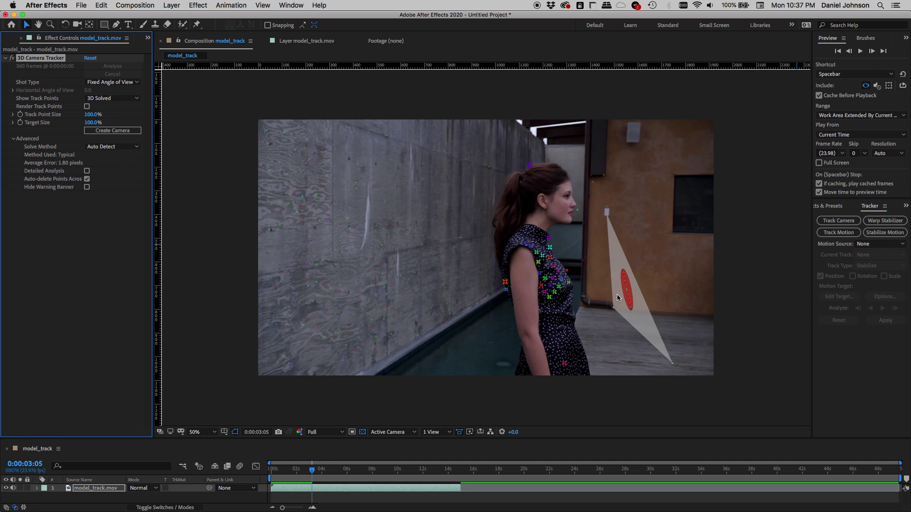
Step: Step back to 0:00:02:21 and check how the track points' target plane lies on the concrete wall
key(Page_Up)
key(Page_Up)
key(Page_Up)
key(Page_Up)
key(Page_Up)
key(Page_Up)
key(Page_Up)
key(Page_Up)
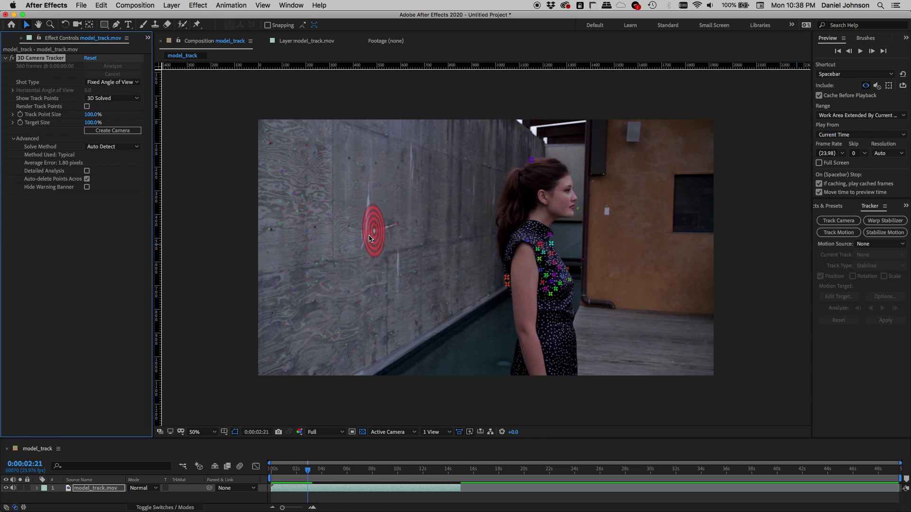
Step: At the first frame, create a solid and camera from track points on the concrete wall beside the white streak
key(Home)
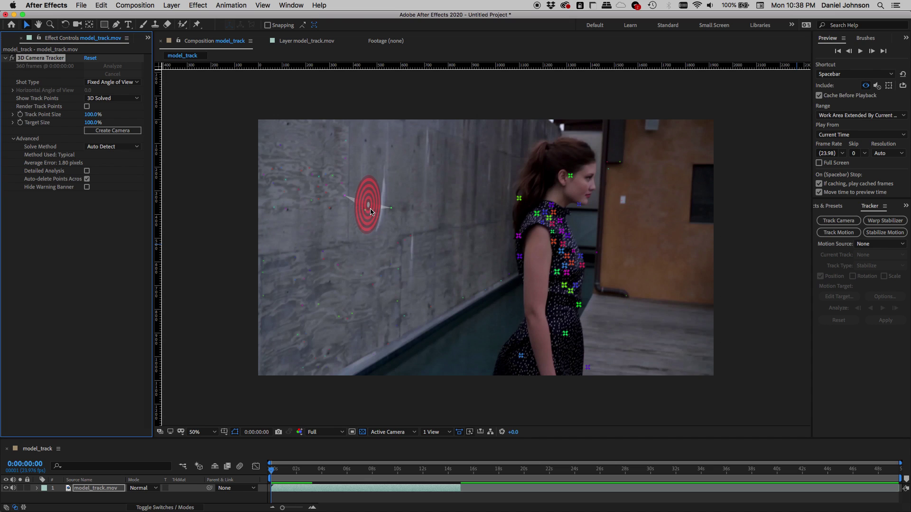
right_click(370, 210)
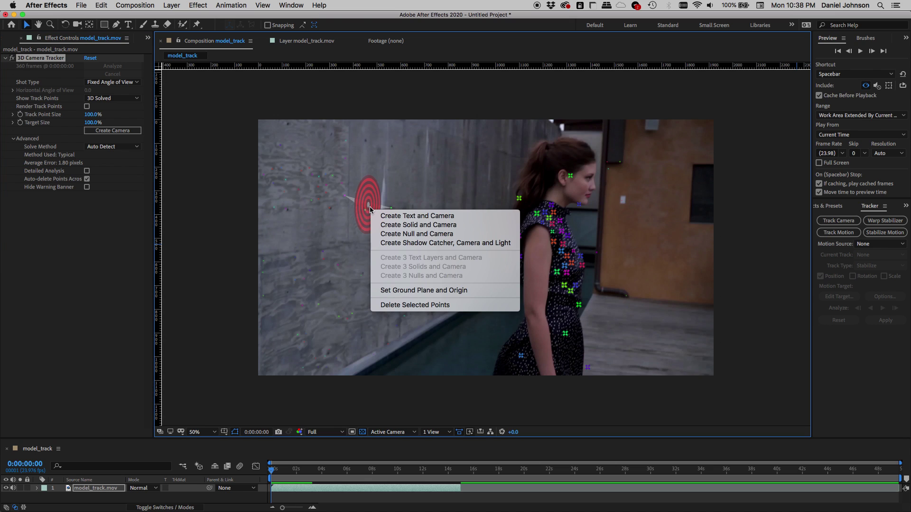
click(430, 227)
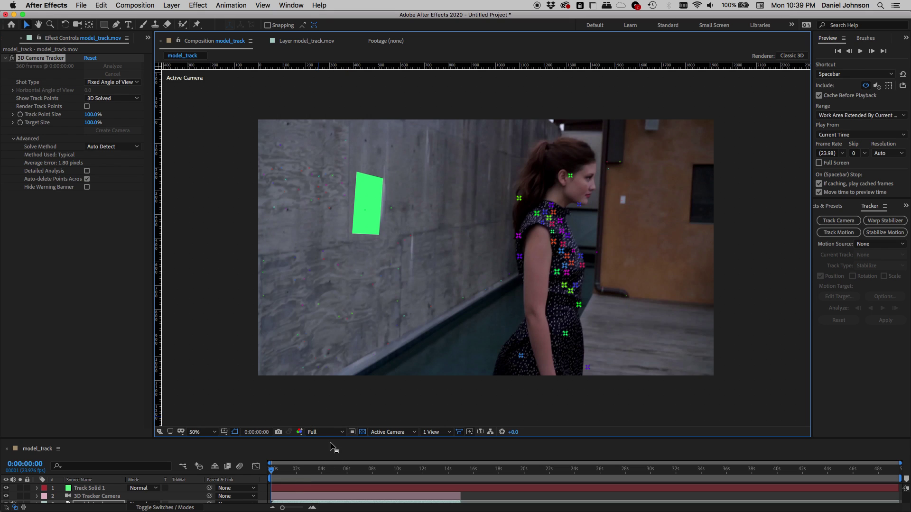
Step: Enlarge the timeline area to fit all three layers and select the 3D Tracker Camera layer
drag(326, 437, 328, 403)
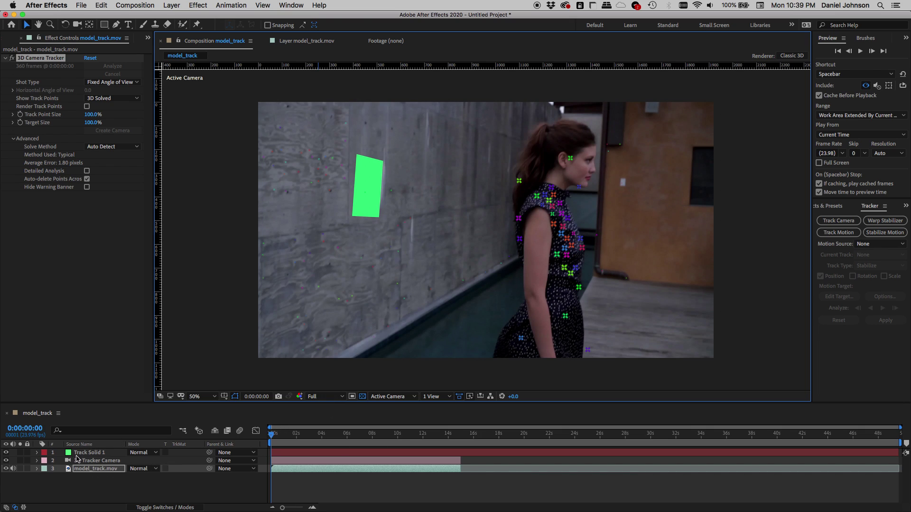
click(92, 453)
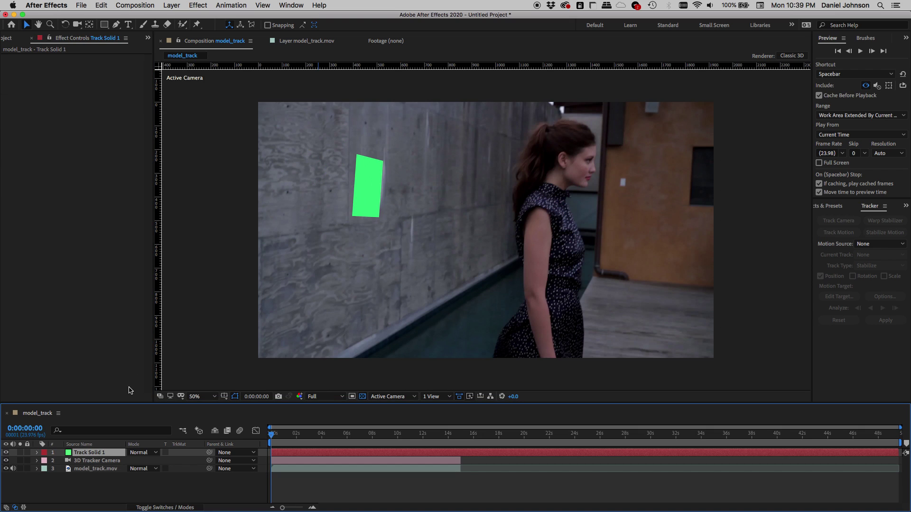
click(100, 462)
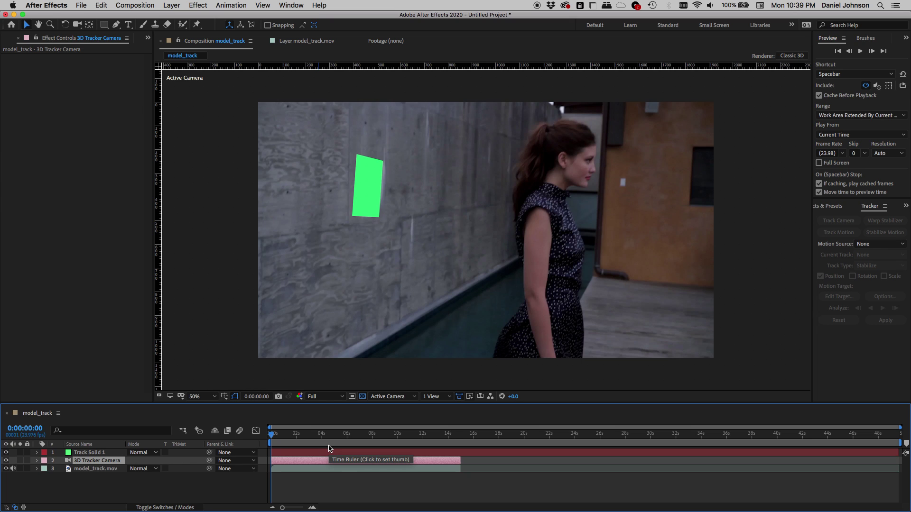
Step: Examine the 3D Tracker Camera's movement in the Top view by scrubbing from the first frame to 0:00:05:22
click(414, 399)
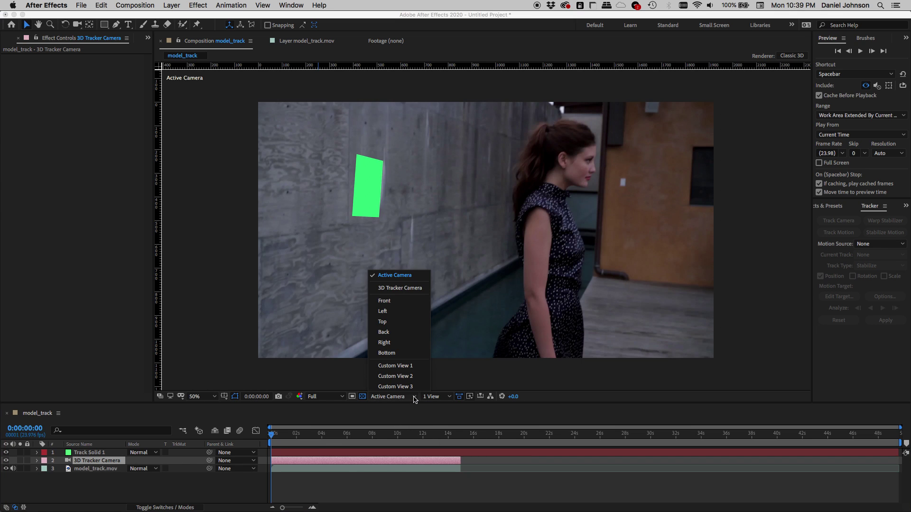
click(397, 325)
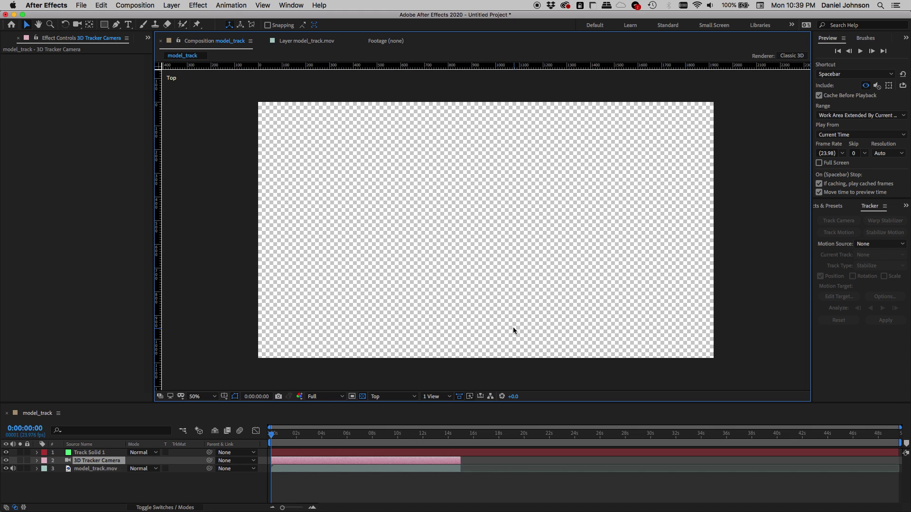
key(comma)
key(comma)
key(comma)
key(comma)
key(comma)
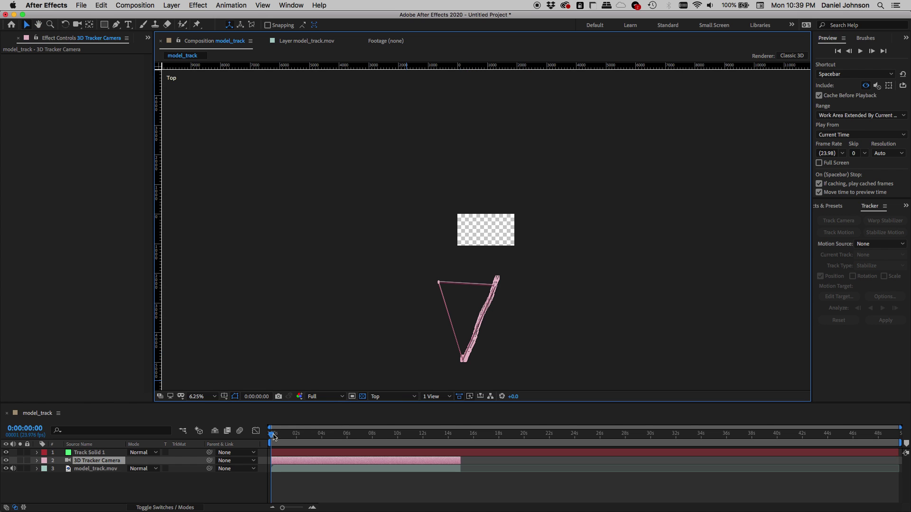
drag(271, 434, 357, 439)
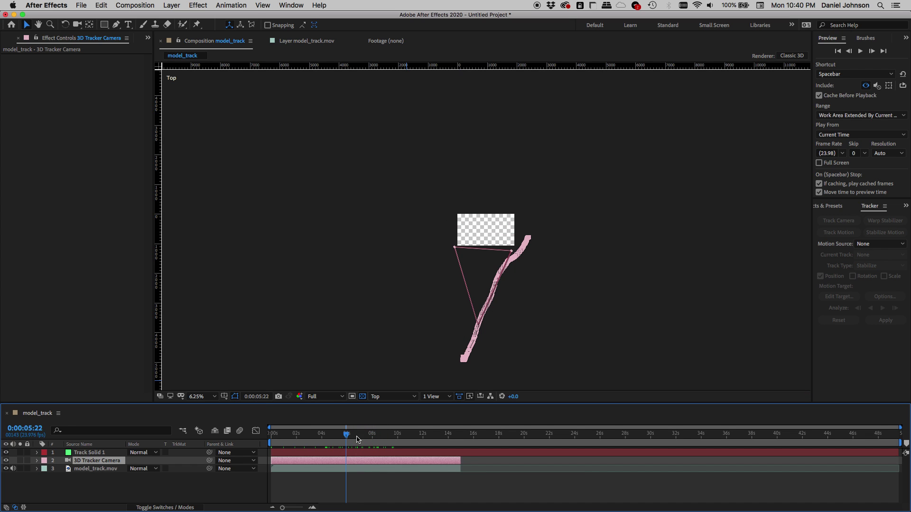
Step: Locate Track Solid 1 in the Top view and return to the Active Camera view at 50% magnification
click(89, 454)
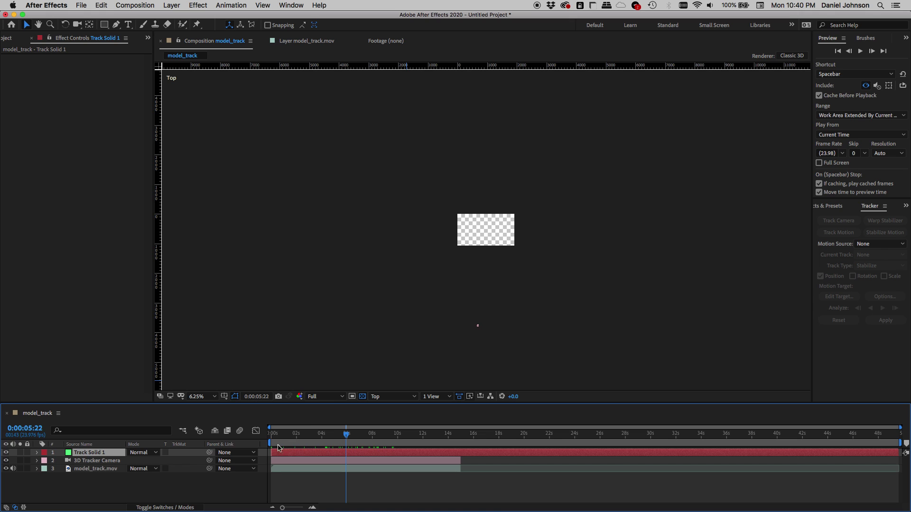
click(416, 400)
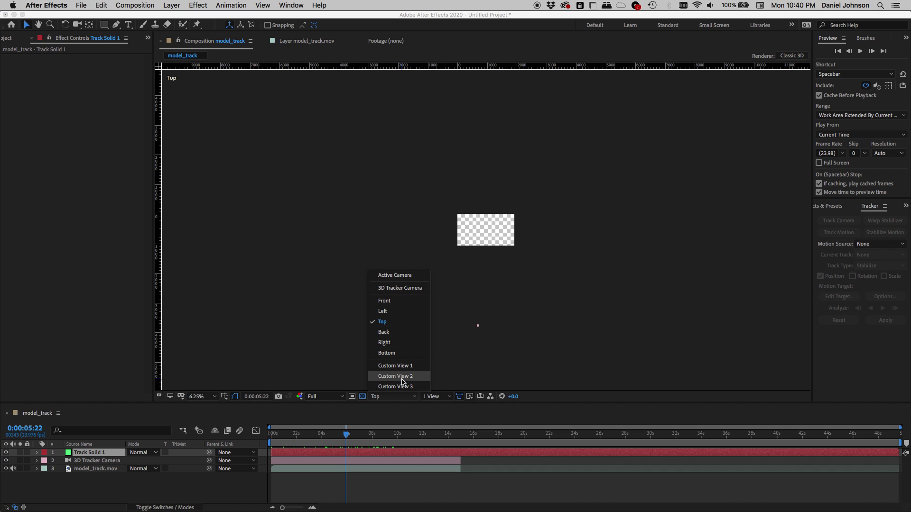
click(405, 277)
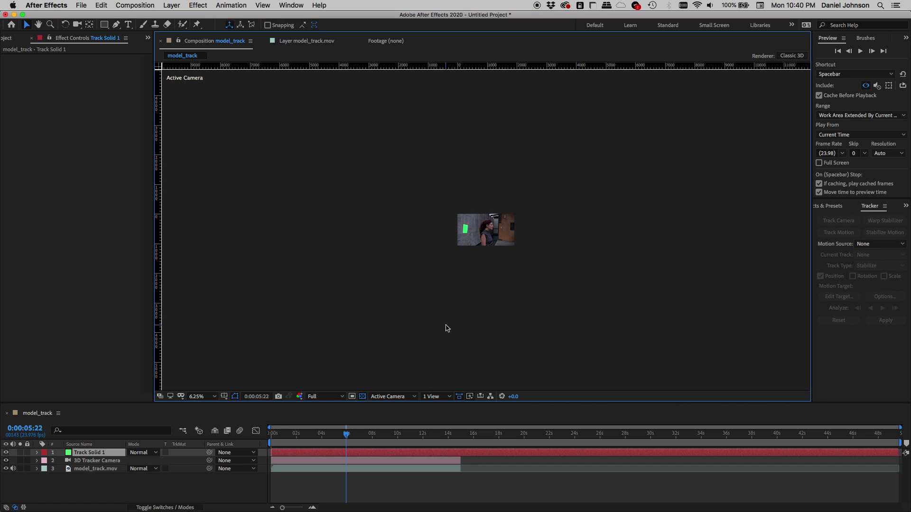
key(period)
key(period)
key(period)
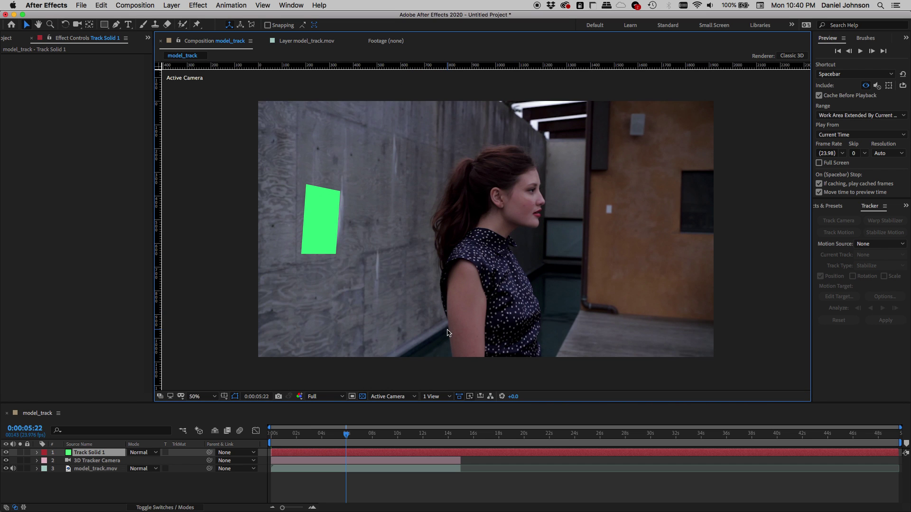
Step: Expand Track Solid 1's Transform properties and review its position, scale and orientation
click(88, 455)
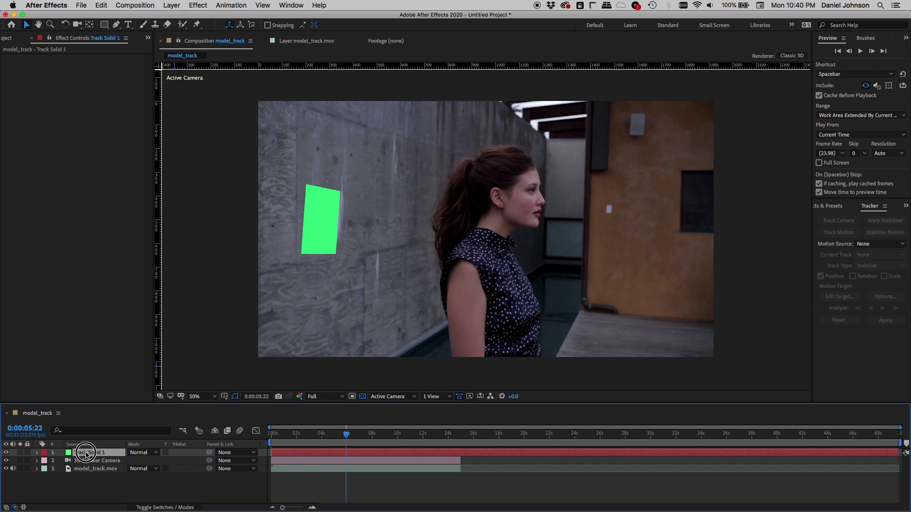
click(37, 453)
click(46, 462)
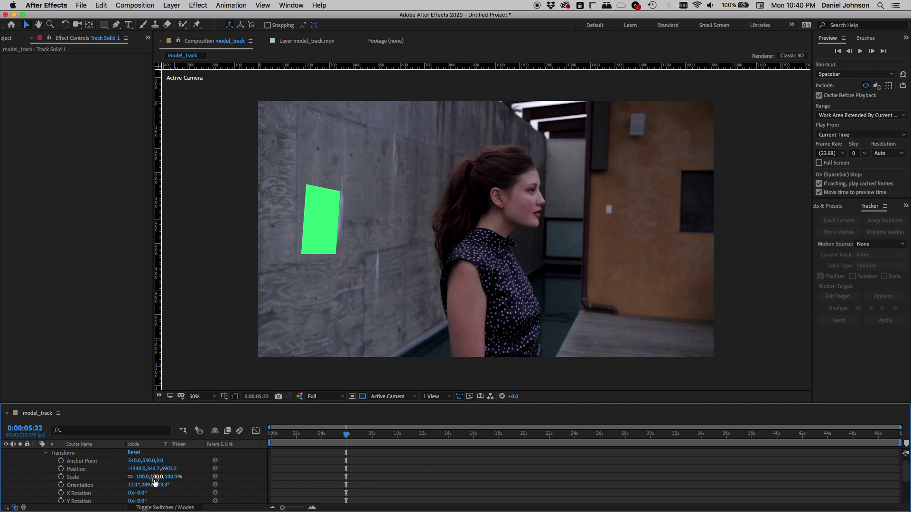
scroll(155, 483, up, 1)
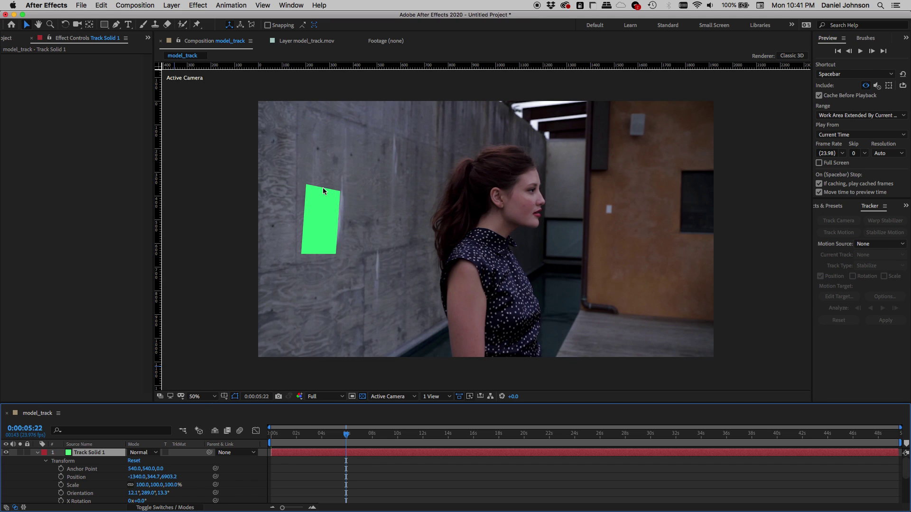
Step: Enable layer Handles in the View Options and select Track Solid 1 to display its transform controls
click(261, 6)
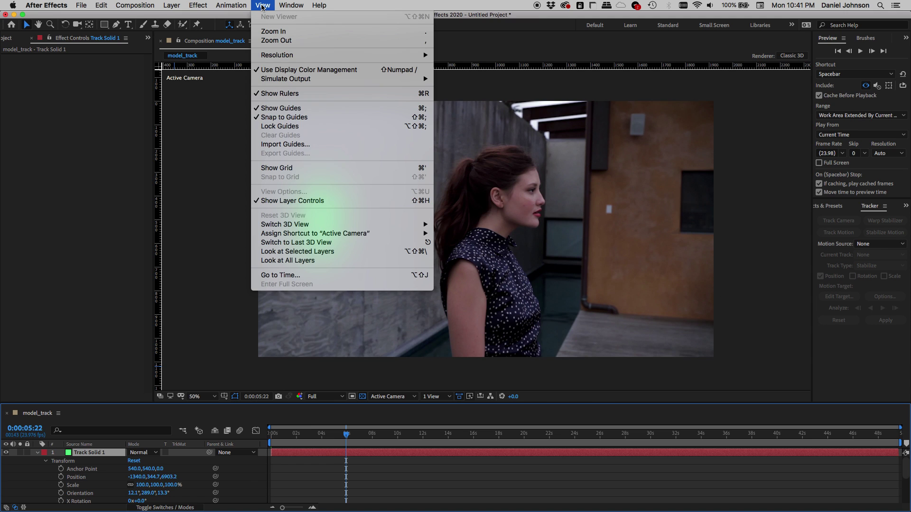
click(210, 191)
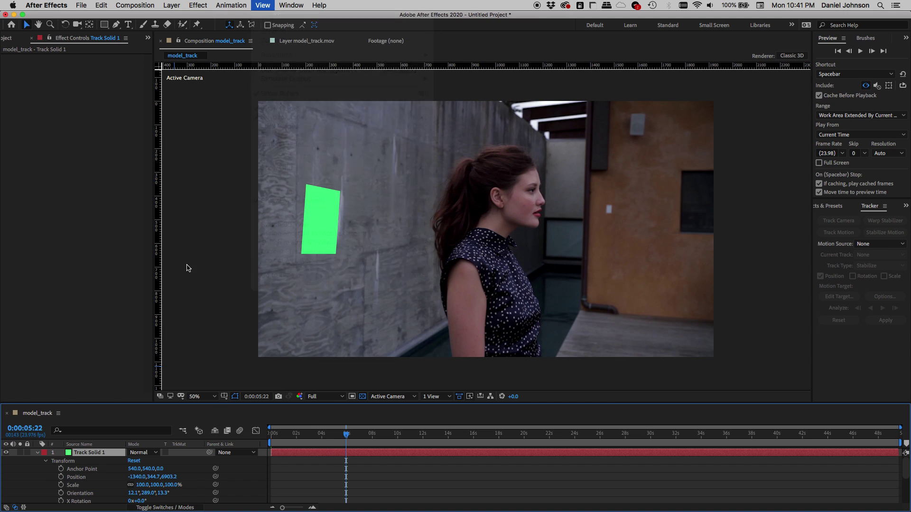
click(206, 379)
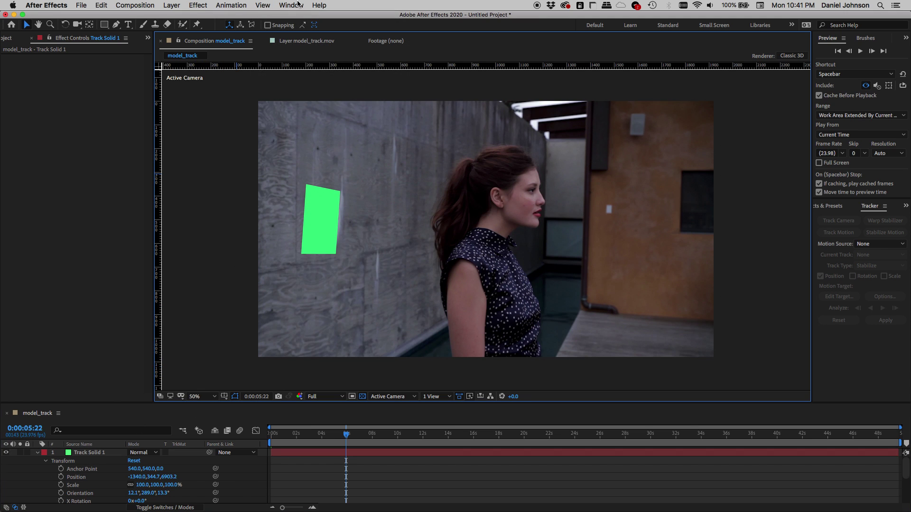
click(261, 6)
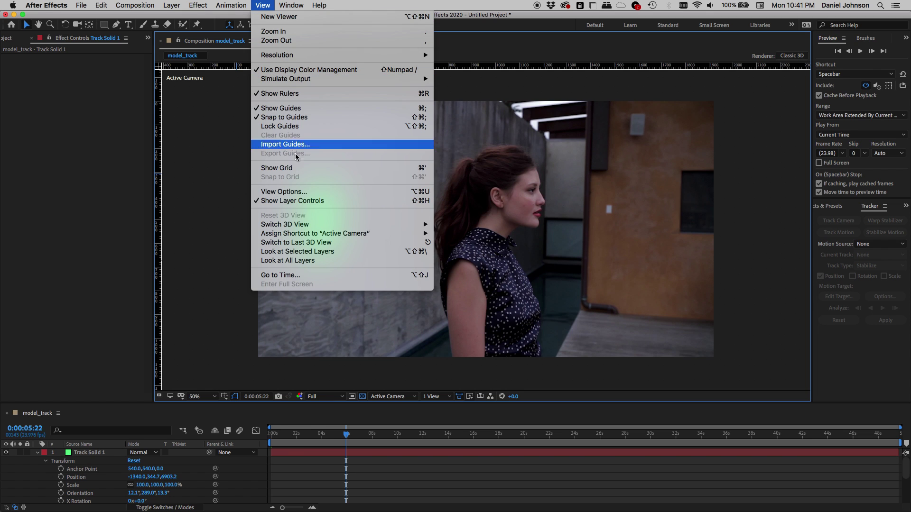
click(290, 193)
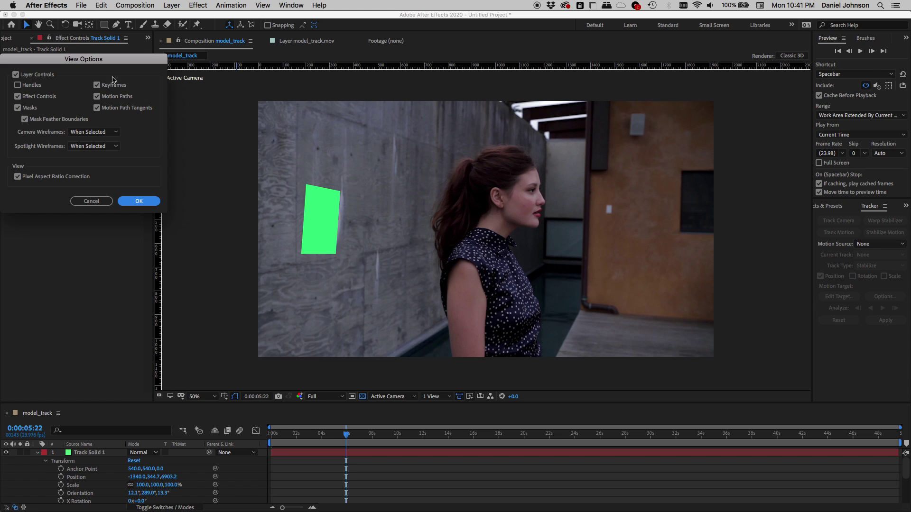
drag(84, 60, 466, 92)
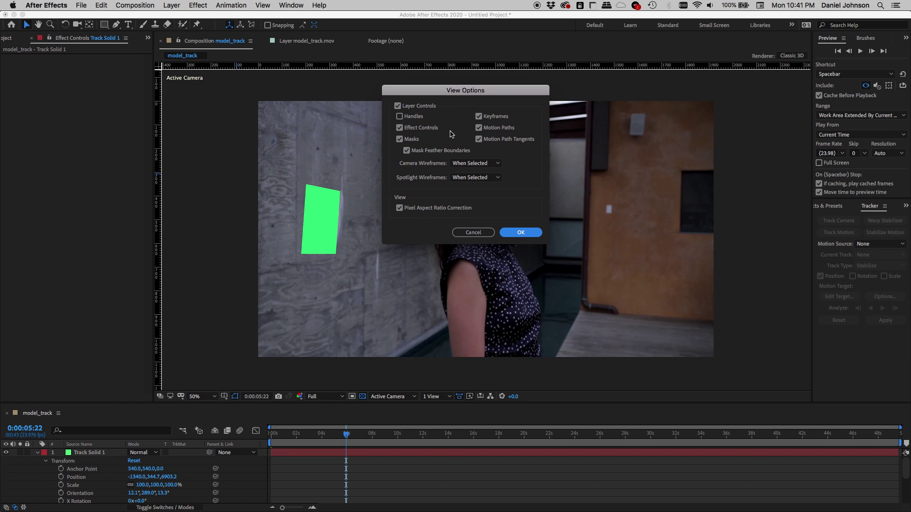
click(400, 117)
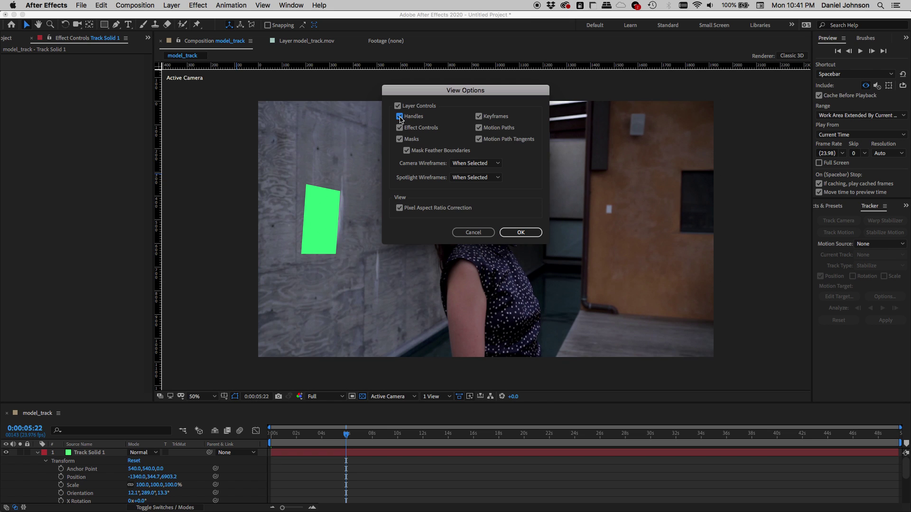
click(527, 232)
click(90, 454)
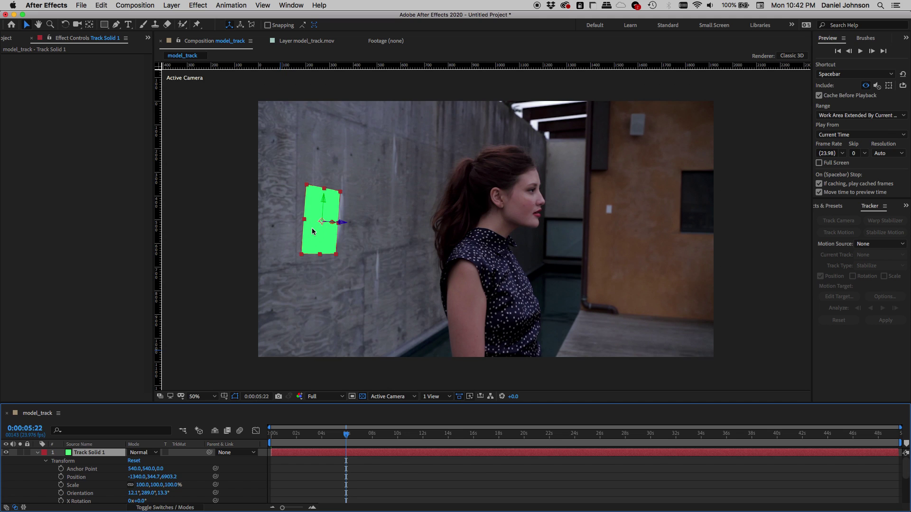
Step: Reveal only Track Solid 1's Opacity, try lowering it, restore it to 100% and collapse the layer
click(38, 454)
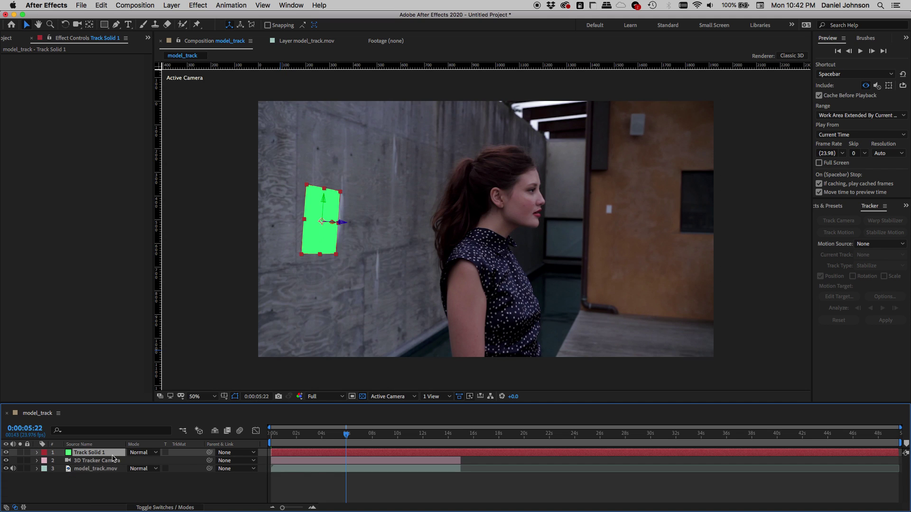
key(t)
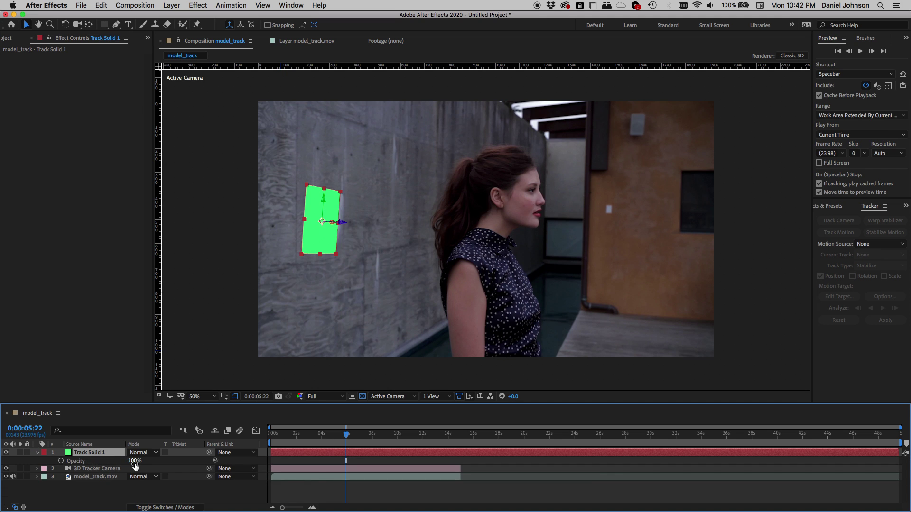
click(133, 464)
drag(133, 466, 123, 468)
drag(113, 467, 187, 462)
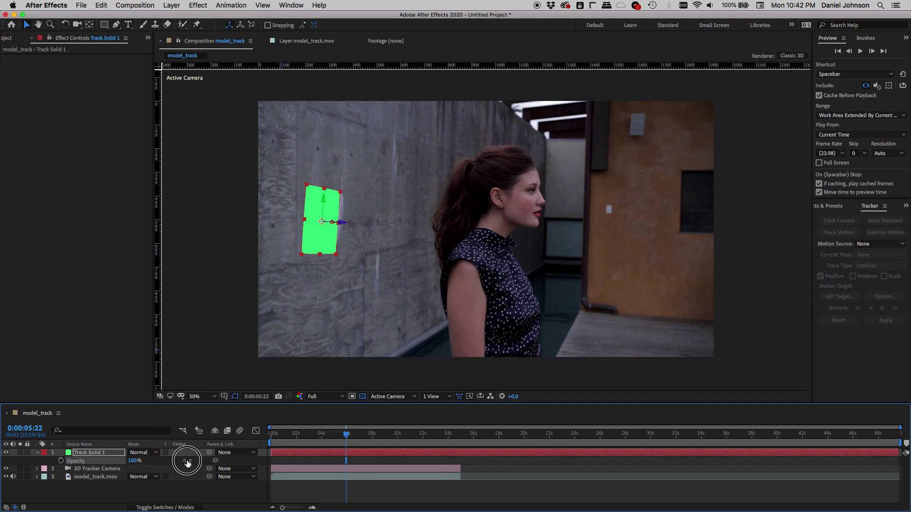
click(37, 453)
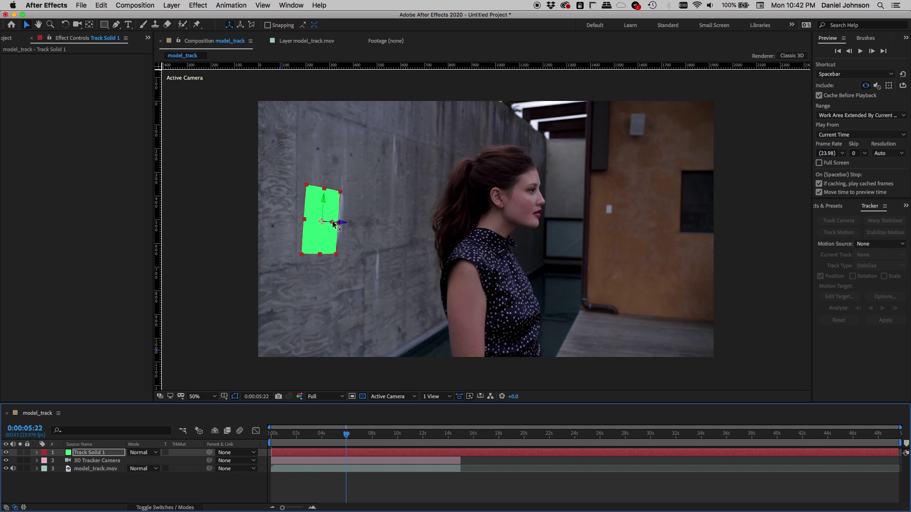
Step: Compare where Track Solid 1 and the 3D Tracker Camera sit in space, using the Top view at 6.25% magnification
click(414, 397)
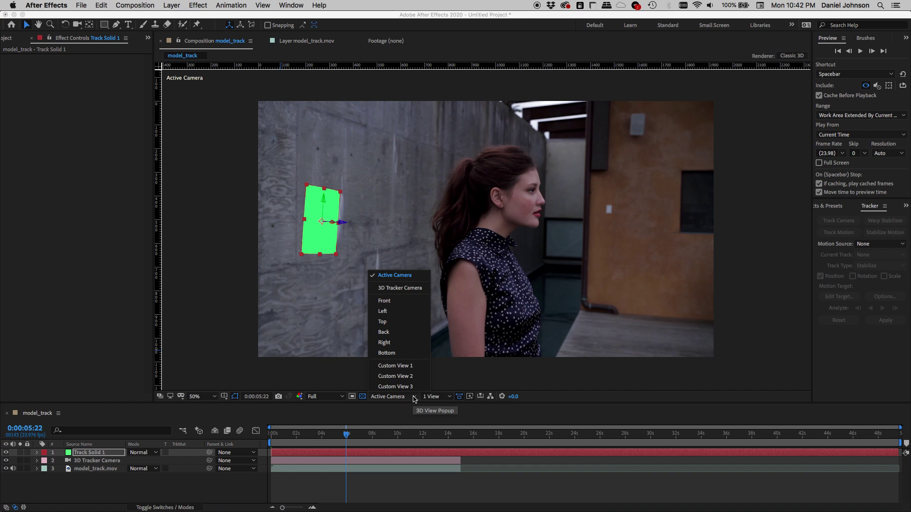
click(382, 323)
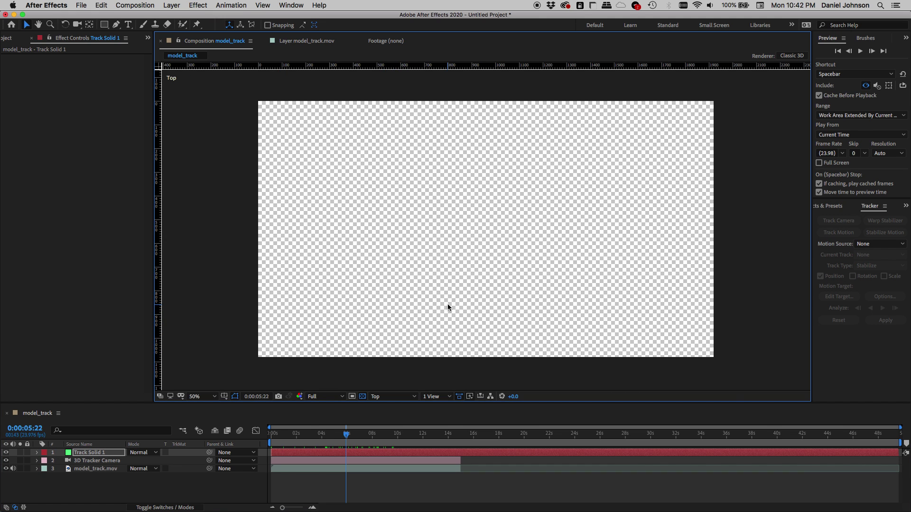
key(comma)
key(comma)
key(comma)
key(comma)
key(comma)
key(comma)
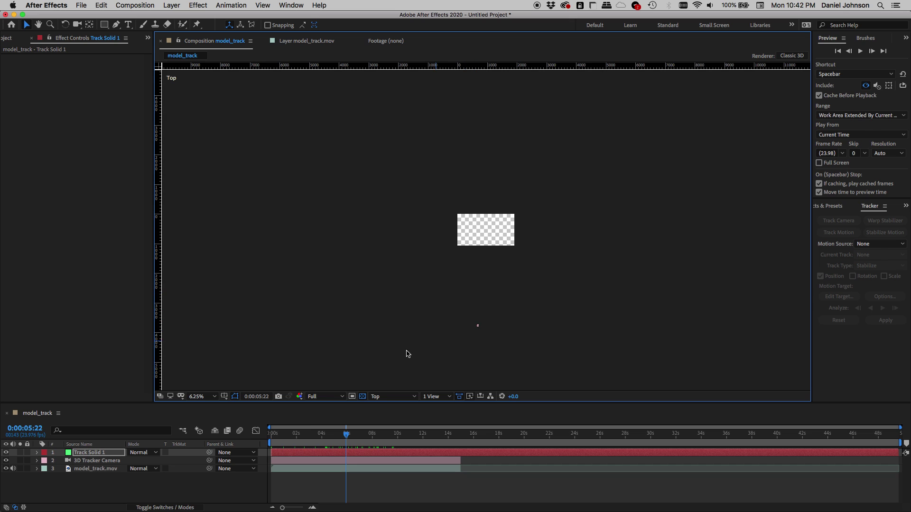
click(95, 462)
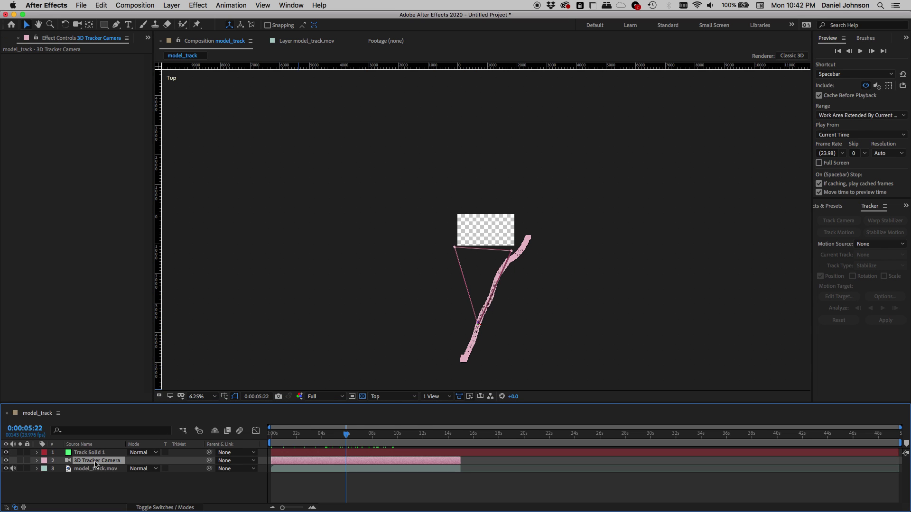
click(97, 453)
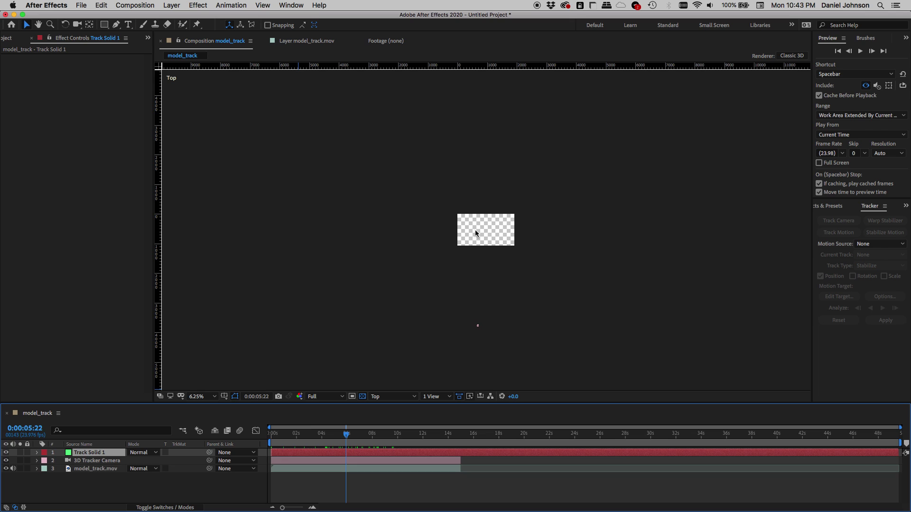
Step: Restore the Active Camera view at 50% magnification with Track Solid 1 selected
click(414, 397)
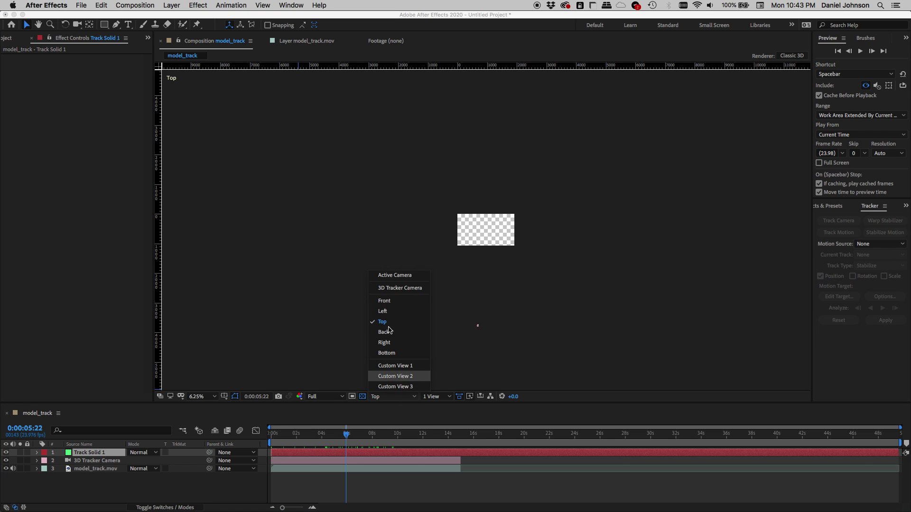
click(393, 277)
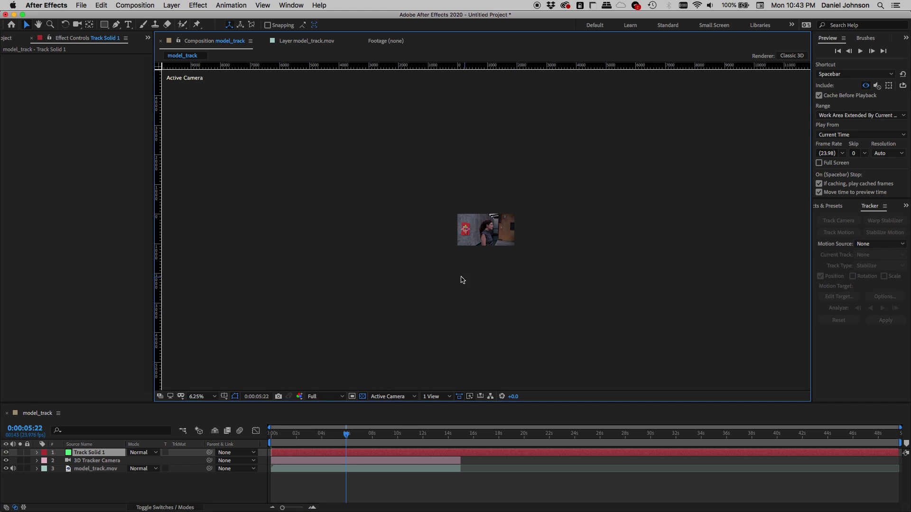
key(period)
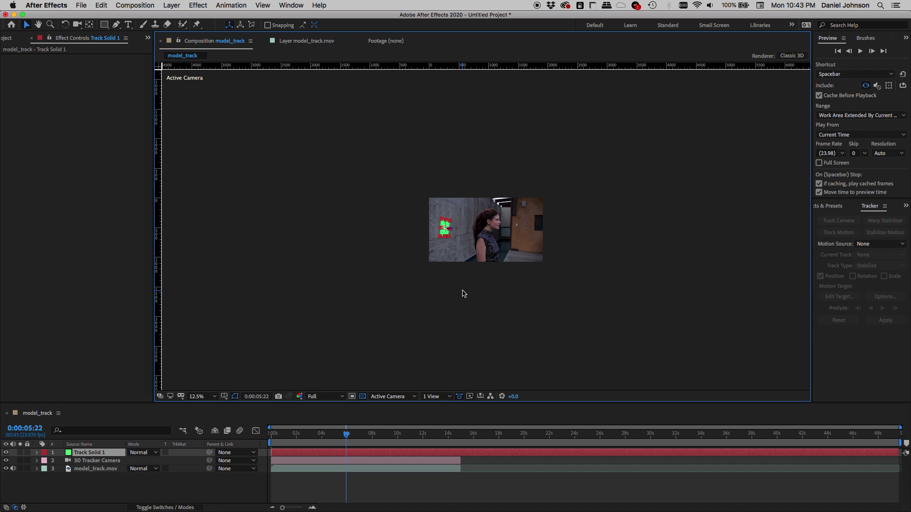
key(period)
key(period)
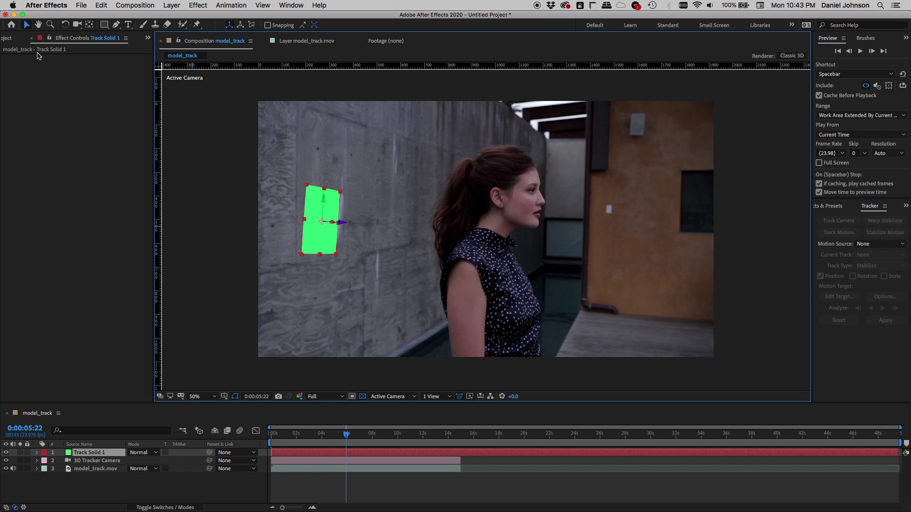
Step: Pre-compose Track Solid 1 as Track Solid 1 Comp 1, leaving all attributes in model_track, with the Project contents on display
click(148, 38)
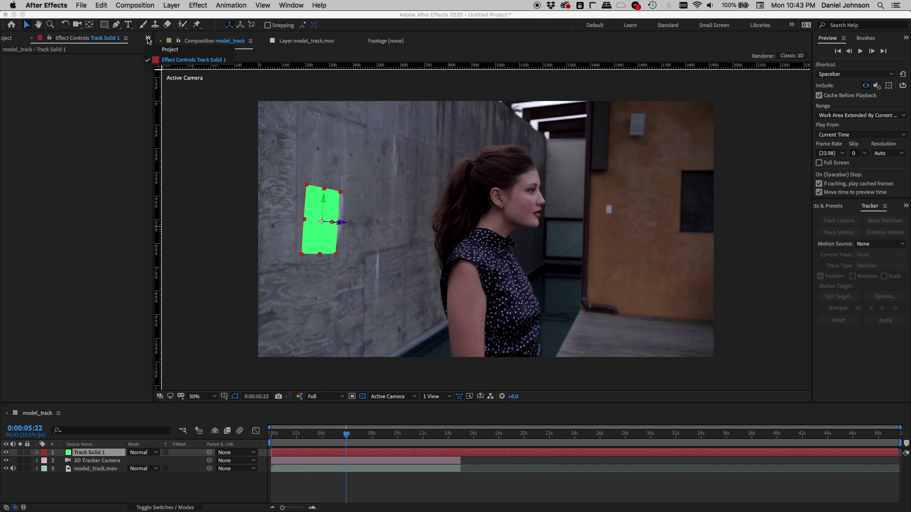
click(172, 50)
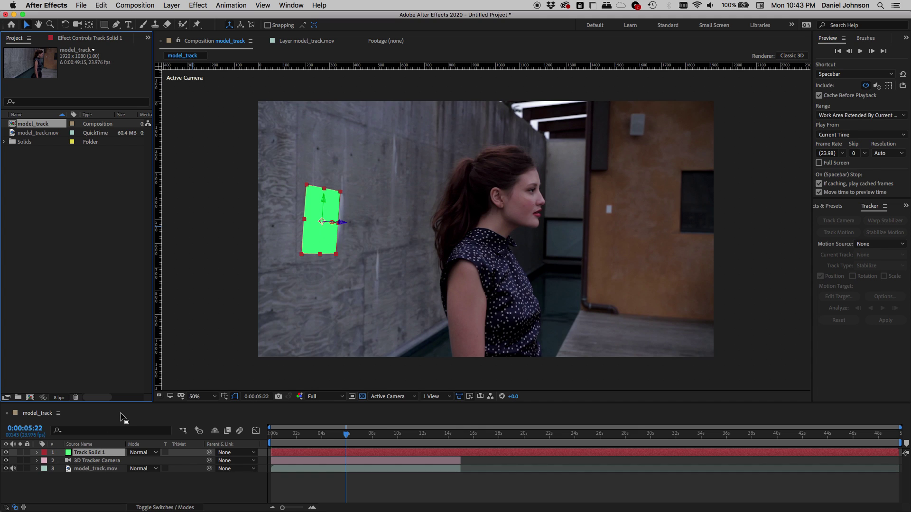
right_click(90, 456)
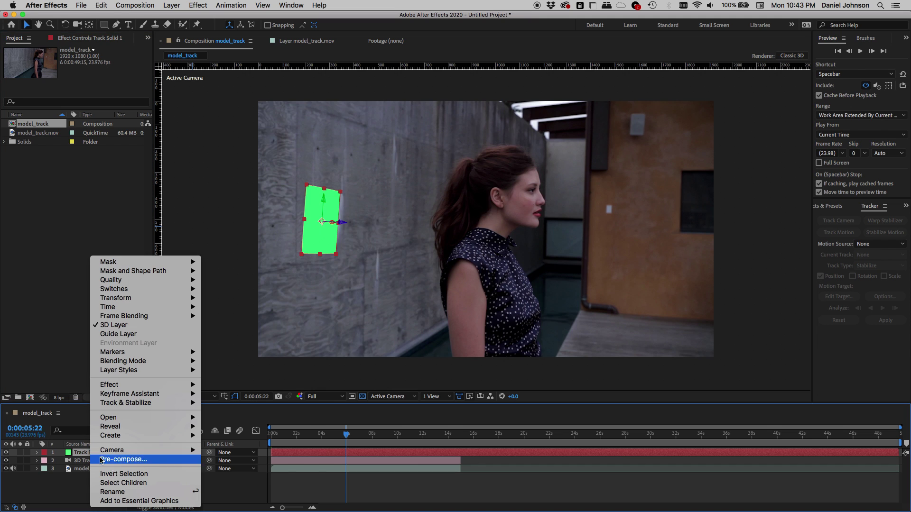
click(120, 460)
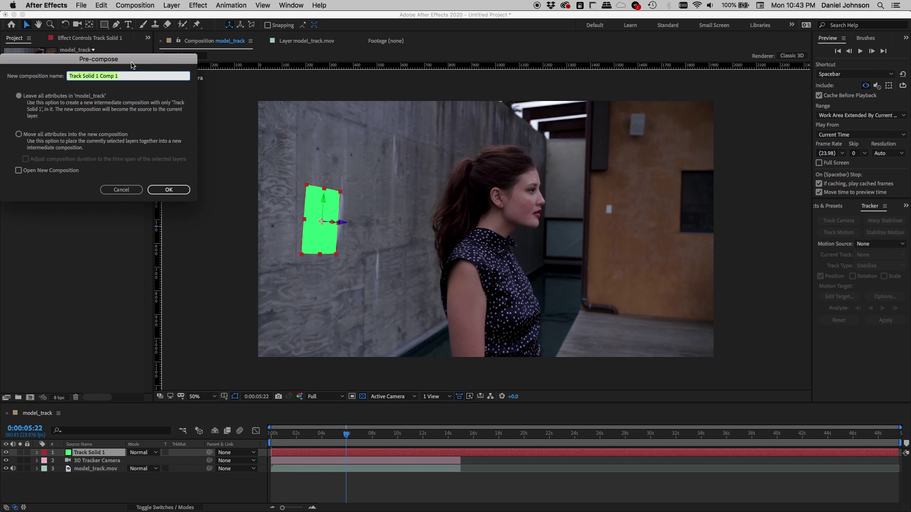
drag(134, 59, 652, 113)
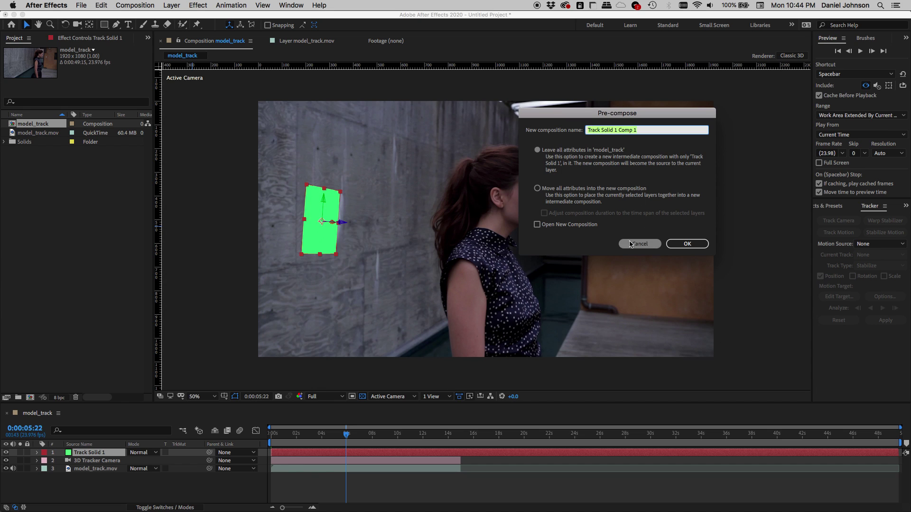
click(684, 245)
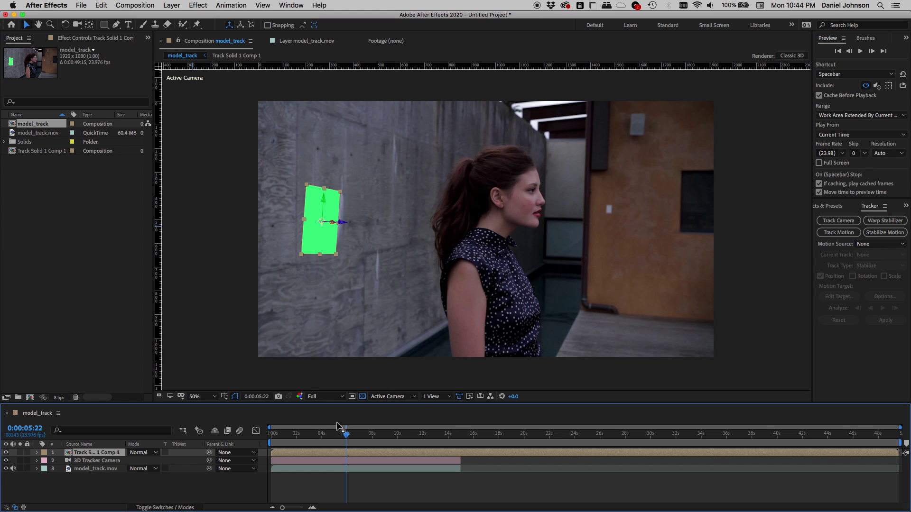
Step: Scrub the footage to check the pre-composed solid on the wall, ending at 0:00:05:23, and inspect its layer's property groups
mouse_move(346, 434)
mouse_down()
mouse_move(275, 436)
mouse_move(363, 441)
mouse_move(347, 439)
mouse_up()
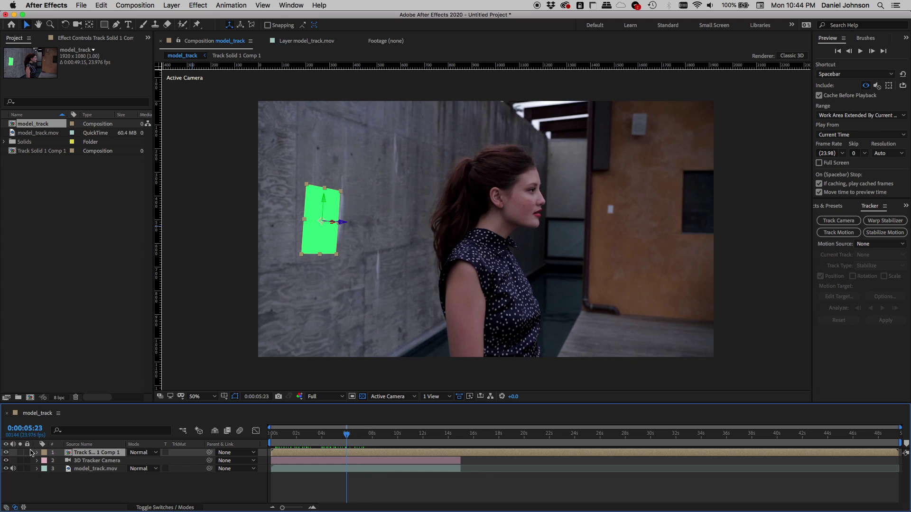
click(37, 453)
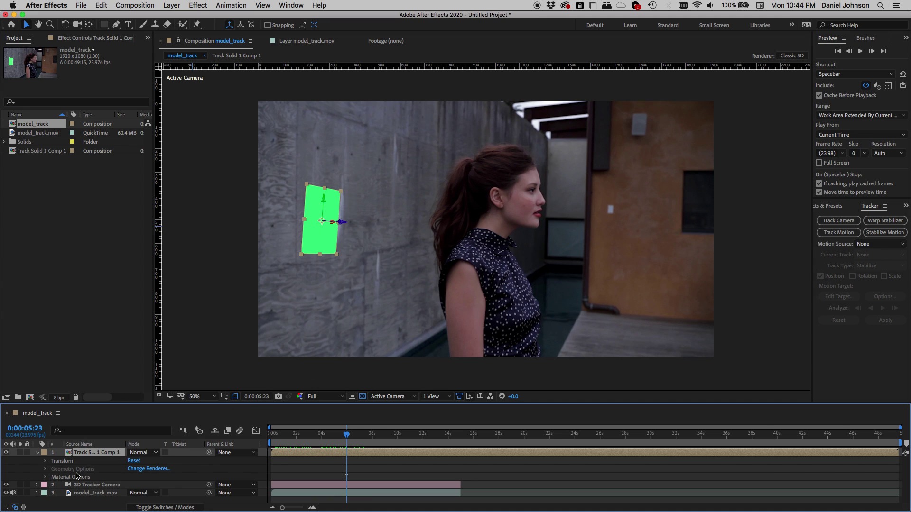
click(38, 453)
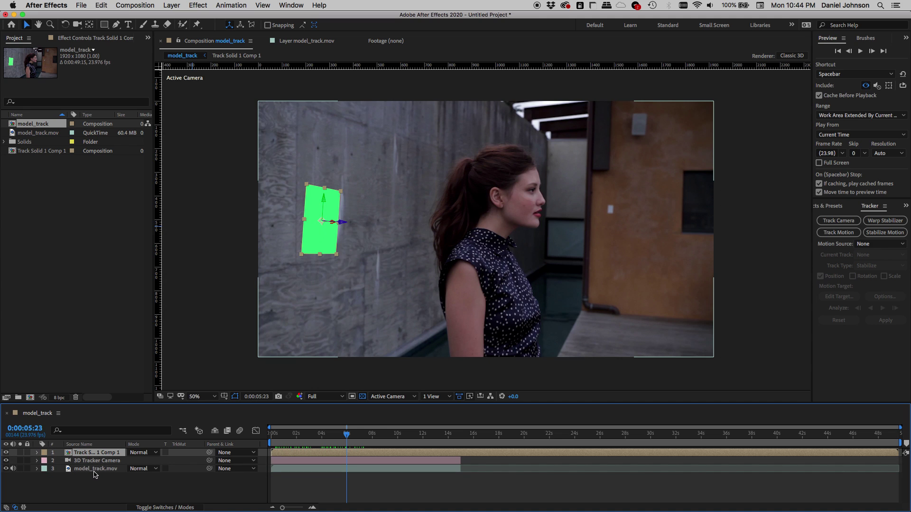
Step: Review the 3D Camera Tracker settings on model_track.mov, including the available solve methods
click(95, 470)
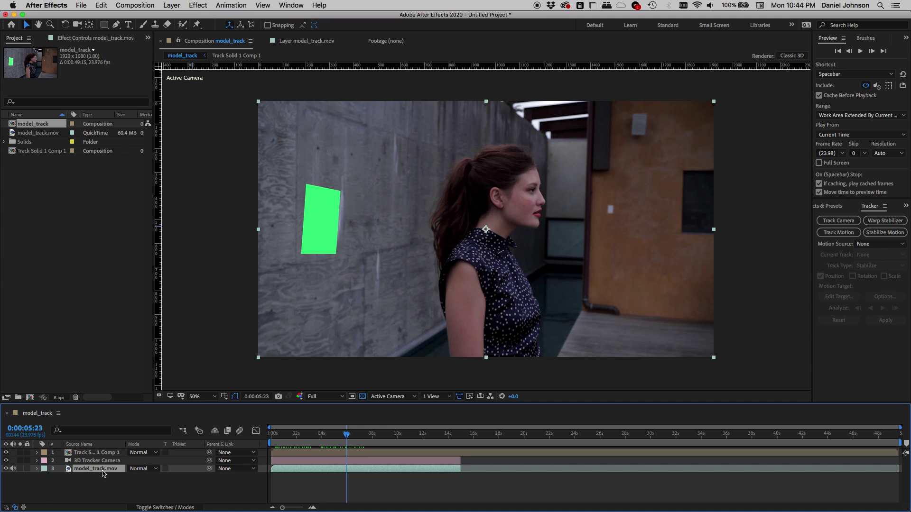
click(100, 39)
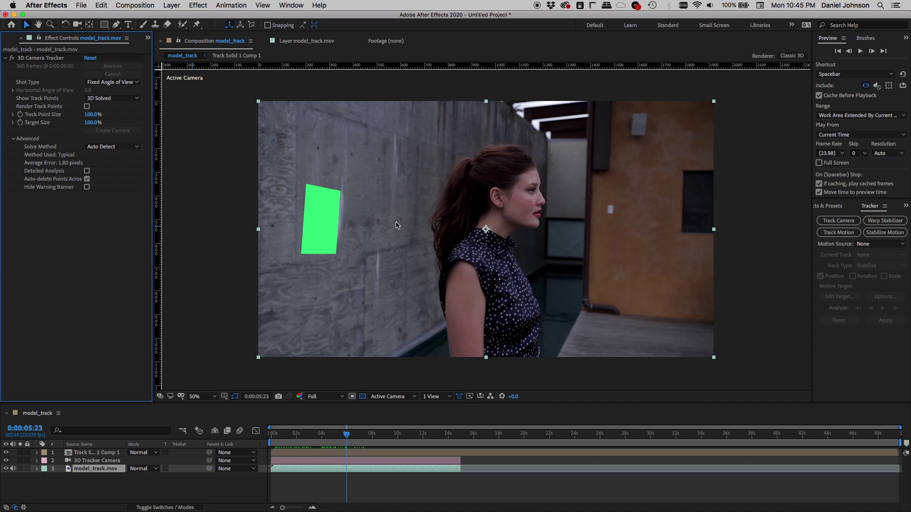
click(138, 150)
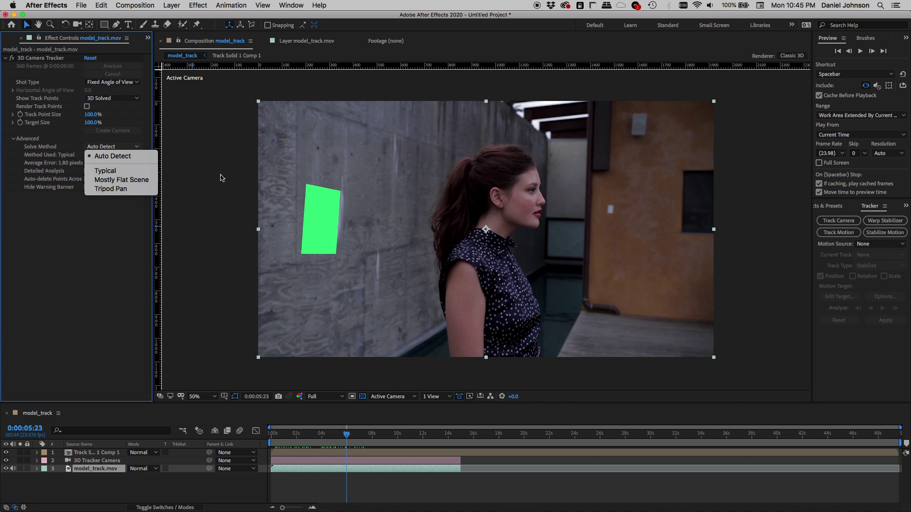
click(120, 270)
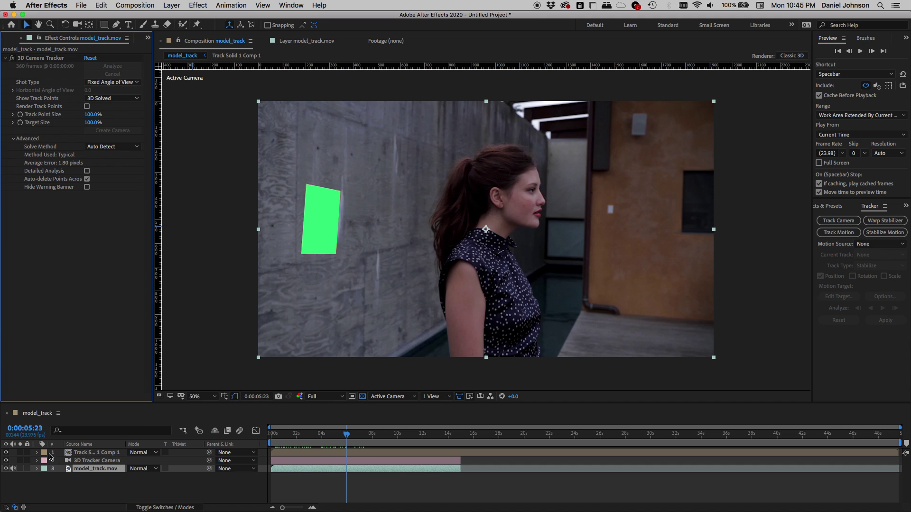
Step: Open the nested Track Solid 1 Comp 1 composition and set its width to 2160 px
double_click(68, 456)
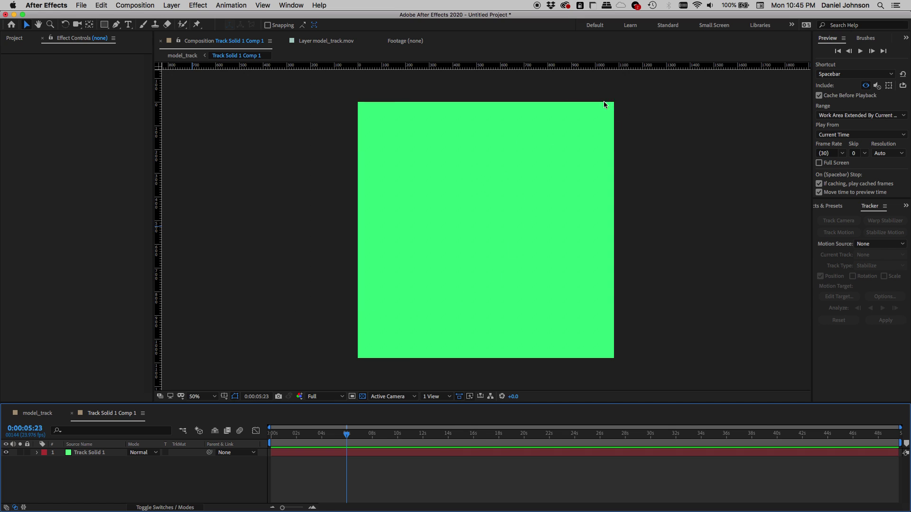
click(135, 5)
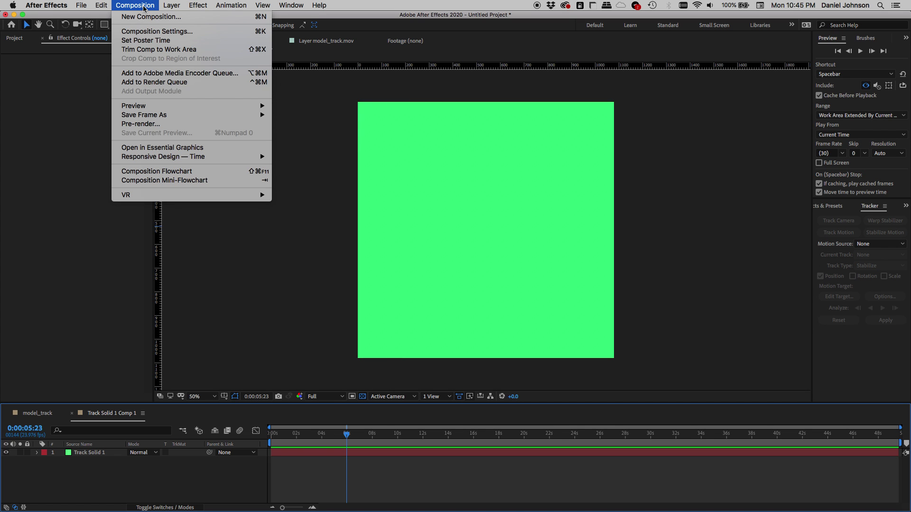
click(151, 32)
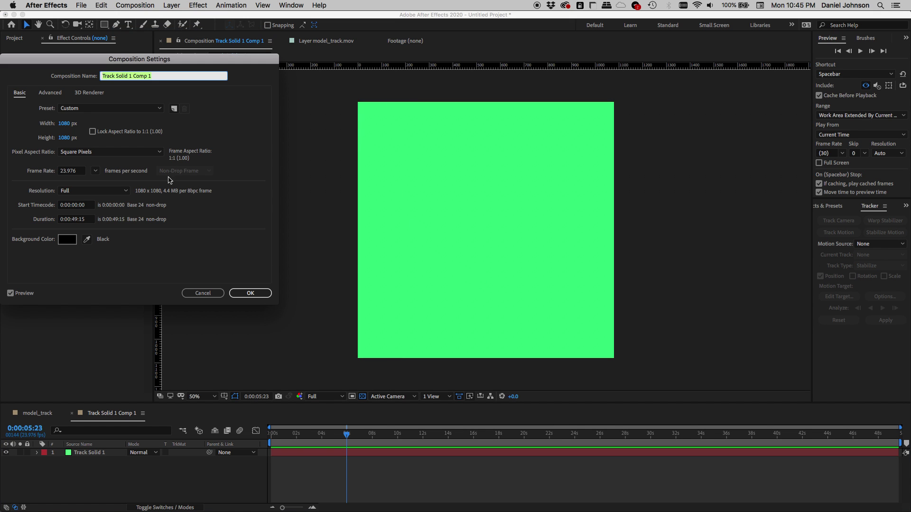
drag(167, 59, 459, 106)
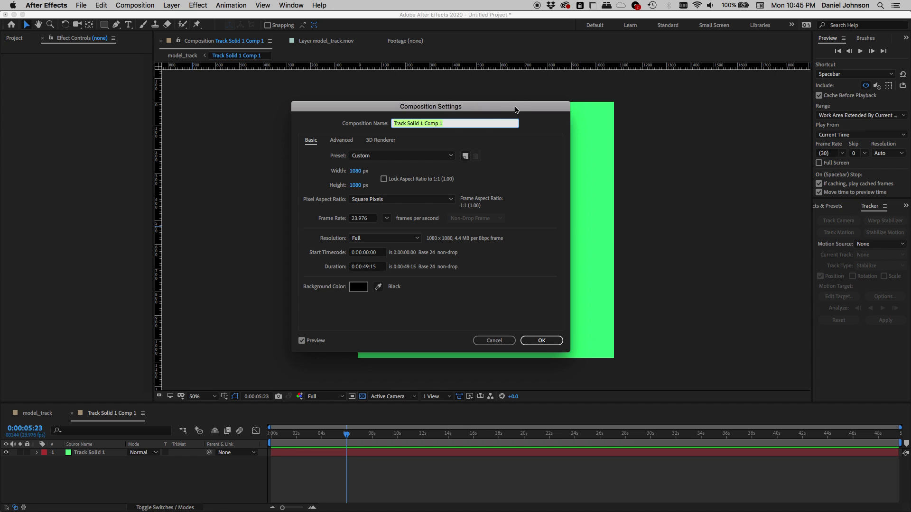
drag(514, 108, 433, 237)
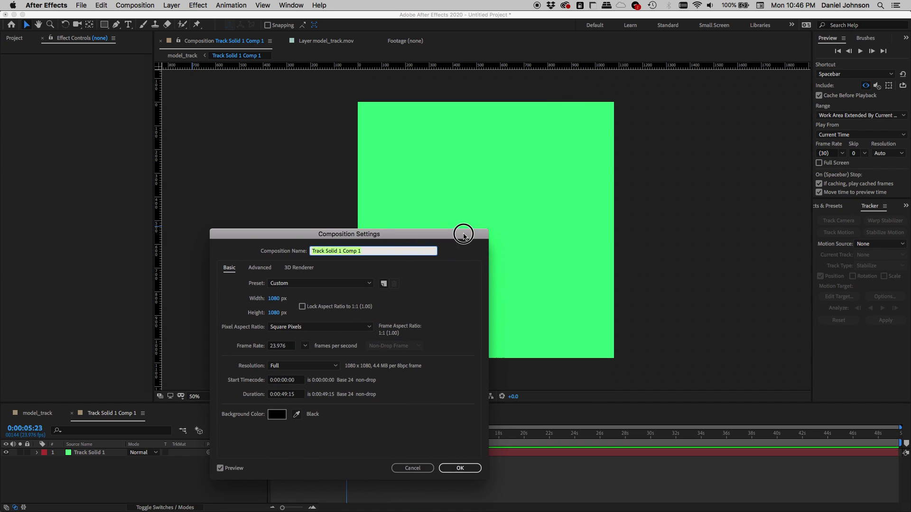
drag(463, 237, 503, 130)
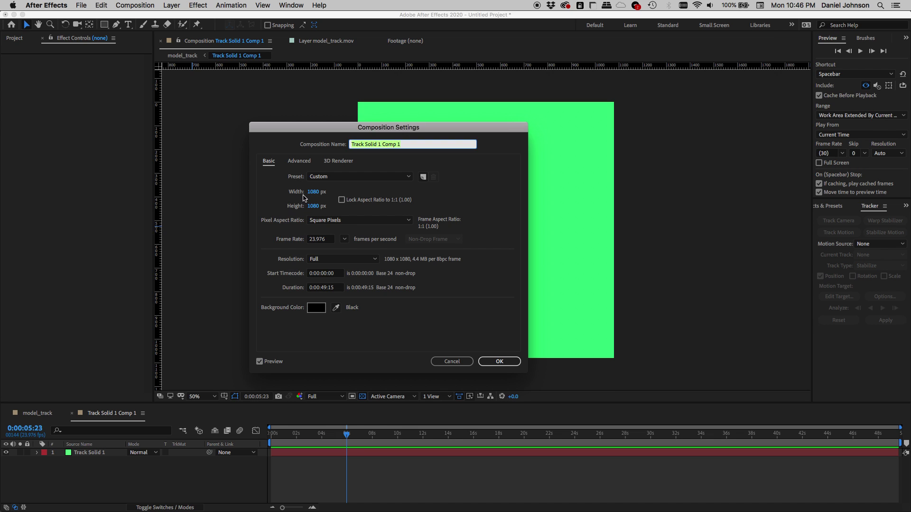
click(311, 193)
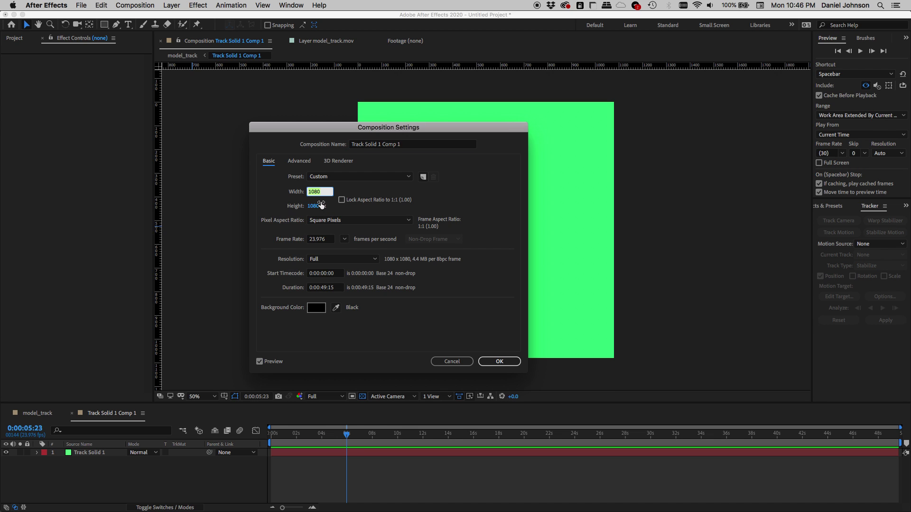
text(2160)
click(499, 362)
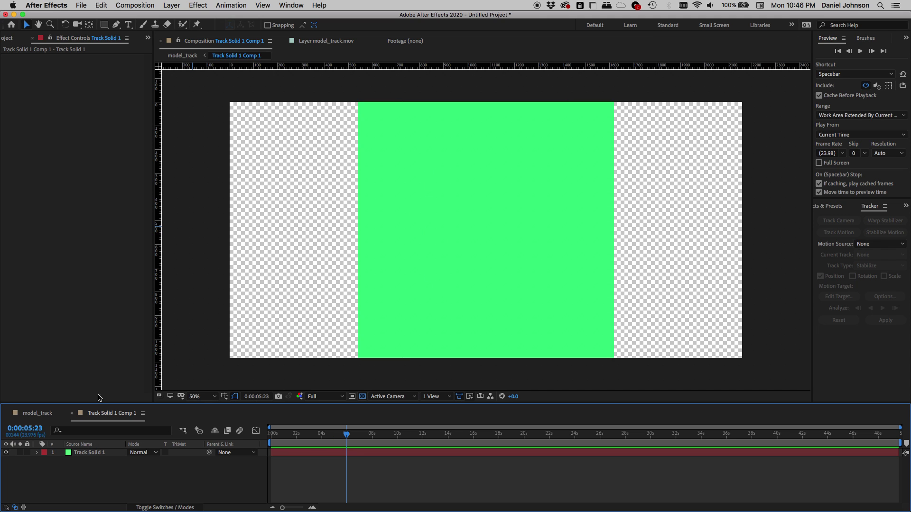
Step: Unlink Track Solid 1's scale proportions and set its horizontal scale to 200%
click(89, 454)
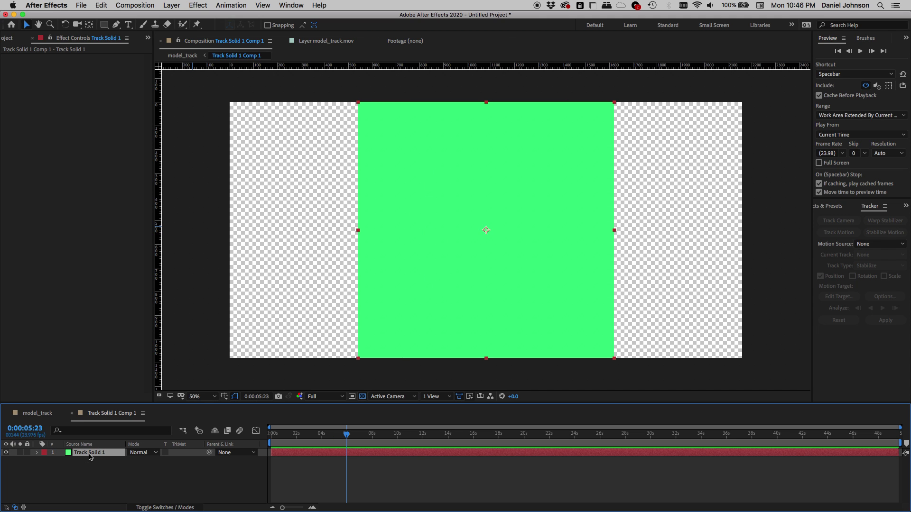
key(s)
click(131, 461)
click(141, 462)
text(200)
key(Return)
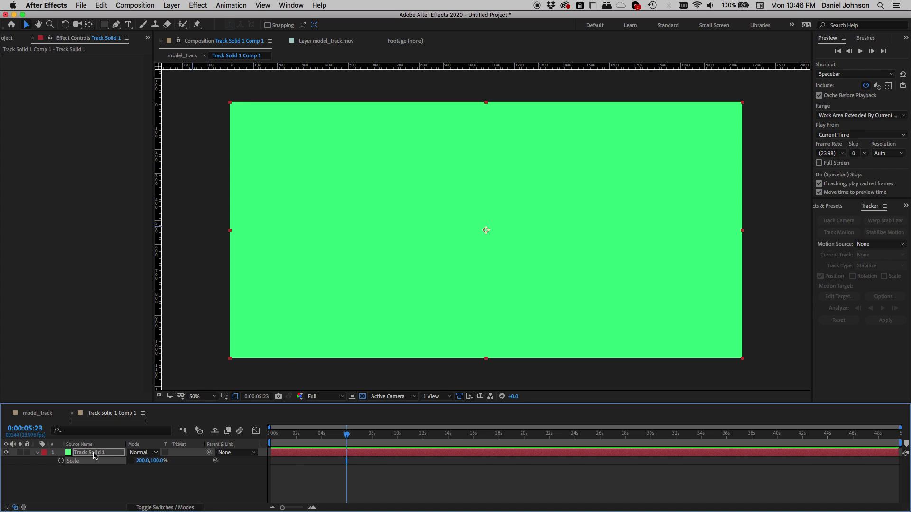
Step: Apply the Checkerboard effect to Track Solid 1 and set its Width to 78.8
click(202, 6)
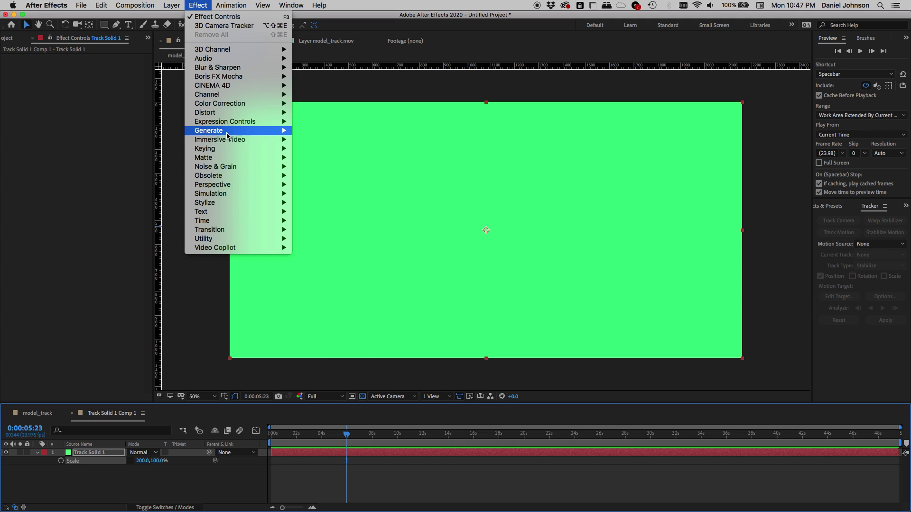
mouse_move(227, 135)
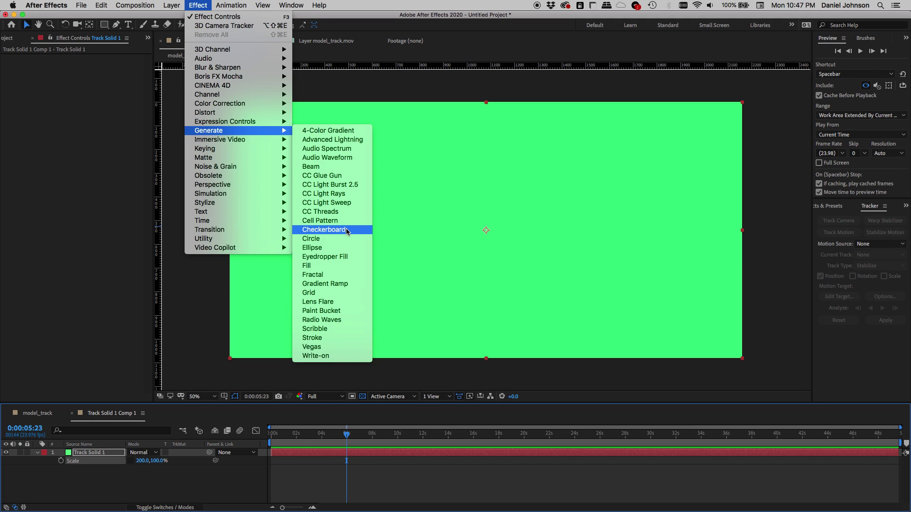
click(324, 229)
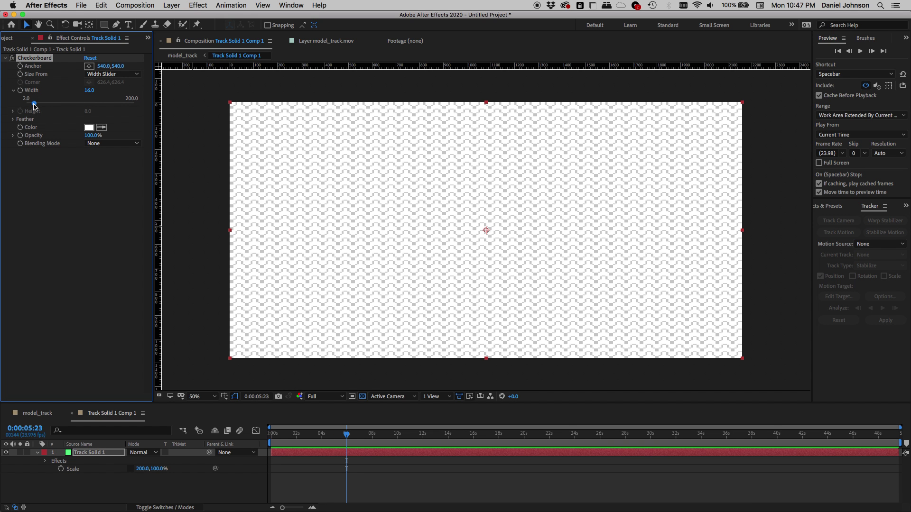
drag(34, 104, 69, 104)
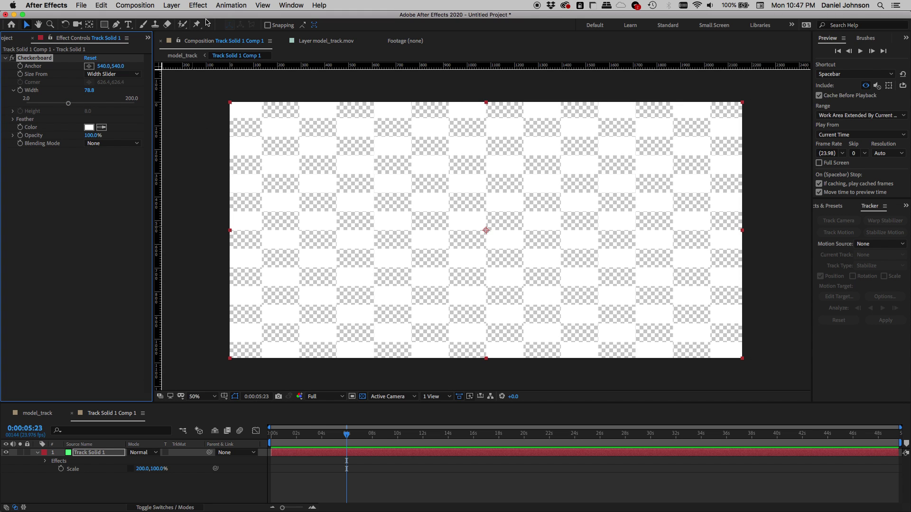
Step: Create a black 2160 × 1080 px solid and place it beneath Track Solid 1 as the checkerboard's background
click(179, 7)
mouse_move(188, 17)
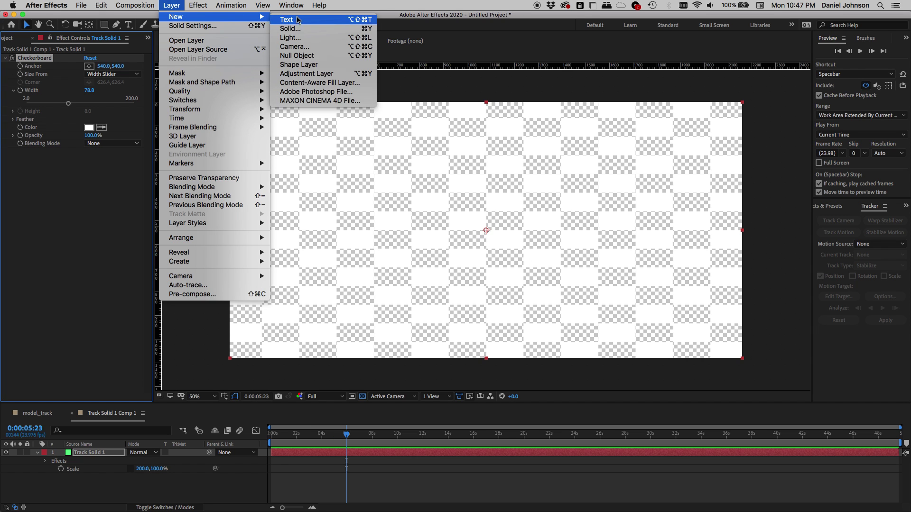
click(300, 30)
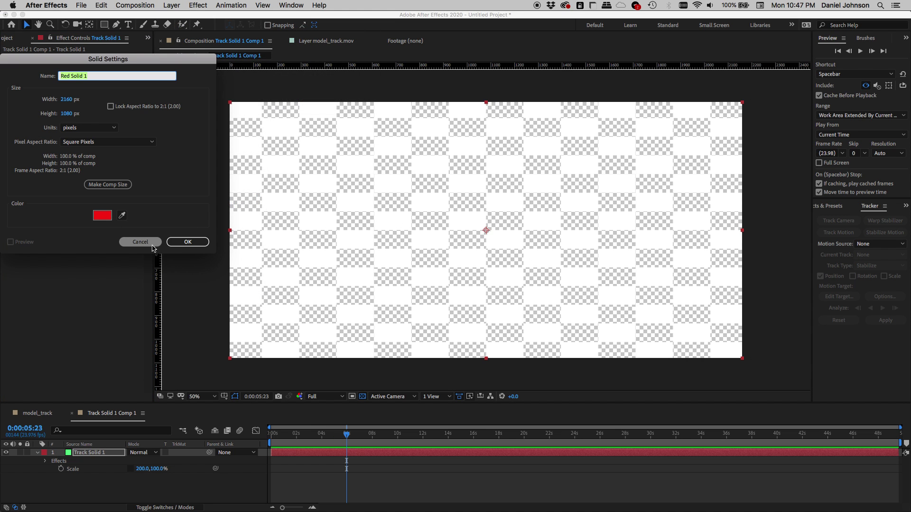
click(102, 216)
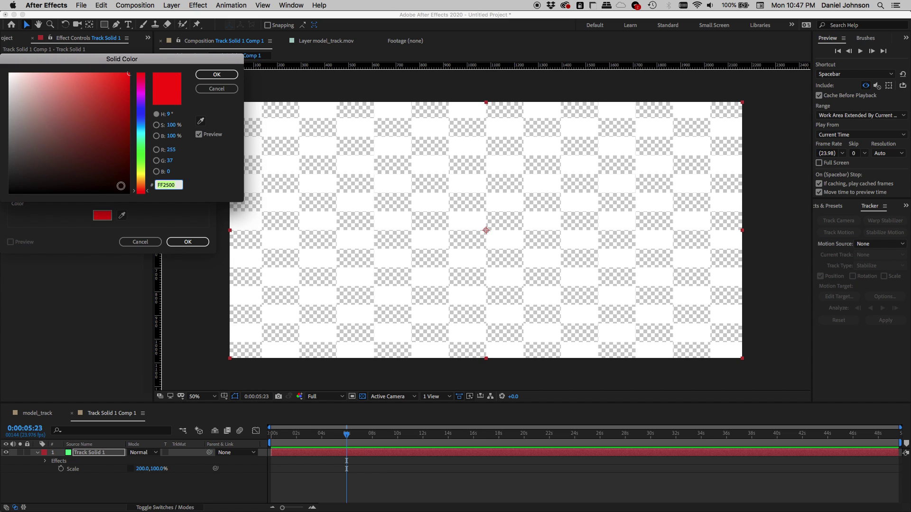
drag(121, 188, 152, 210)
click(216, 74)
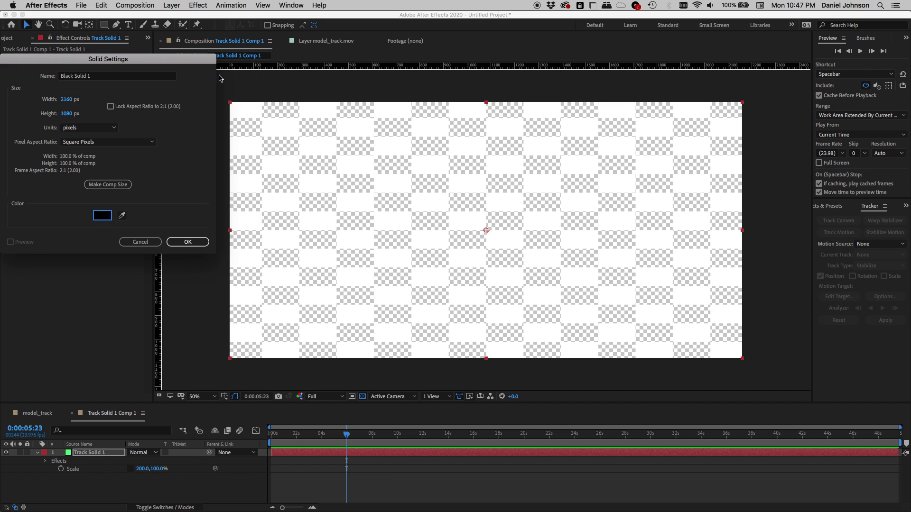
click(187, 242)
drag(86, 454, 88, 488)
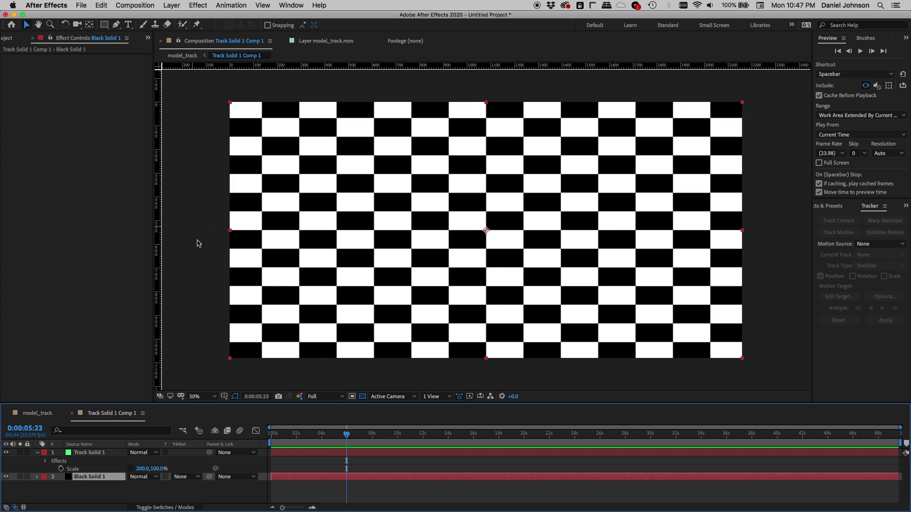
Step: Return to the model_track composition to see the checkerboard on the concrete wall
click(195, 42)
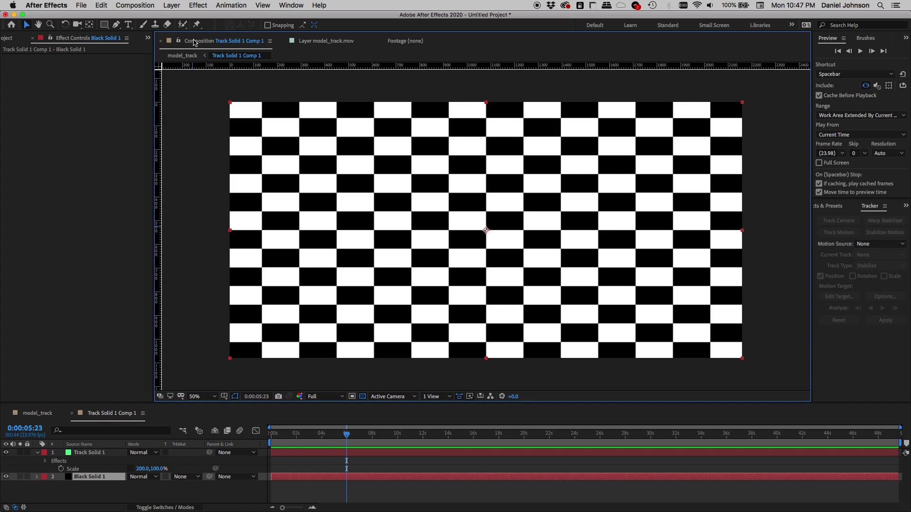
click(232, 43)
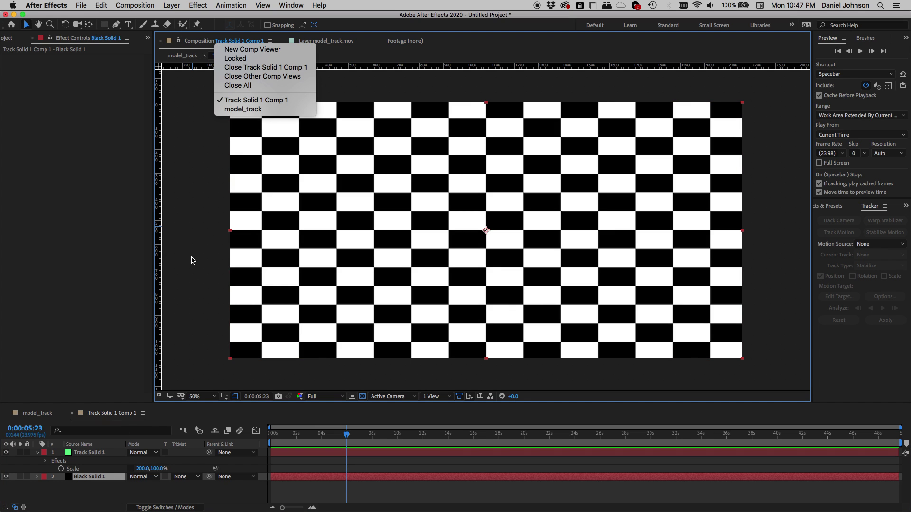
click(33, 414)
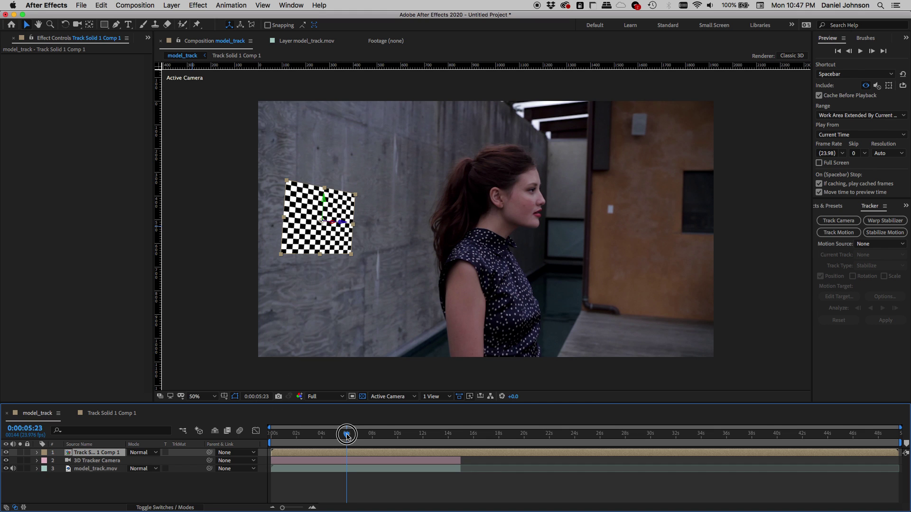
Step: At 0:00:05:20, expand the Track Solid 1 Comp 1 layer's transform properties and set its X orientation to about 18.1°
mouse_move(347, 434)
mouse_down()
mouse_move(372, 435)
mouse_move(320, 436)
mouse_move(346, 438)
mouse_up()
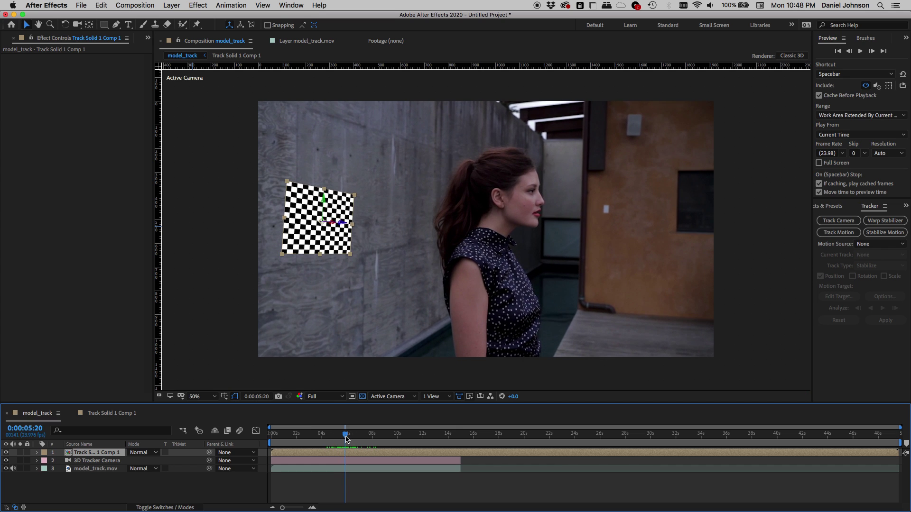
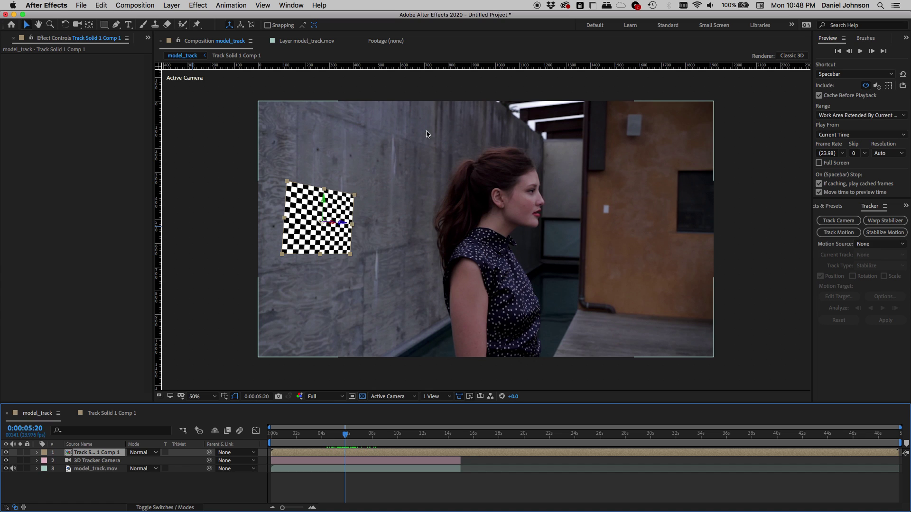
click(38, 453)
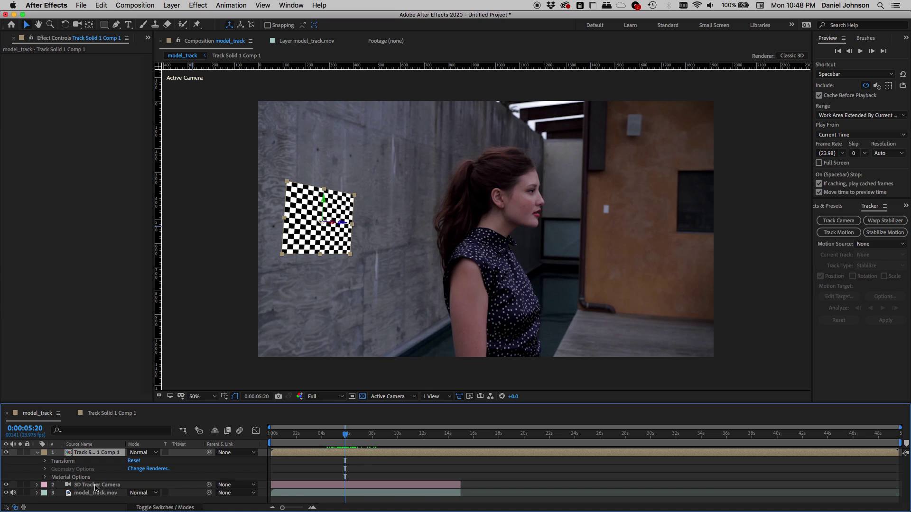
click(44, 462)
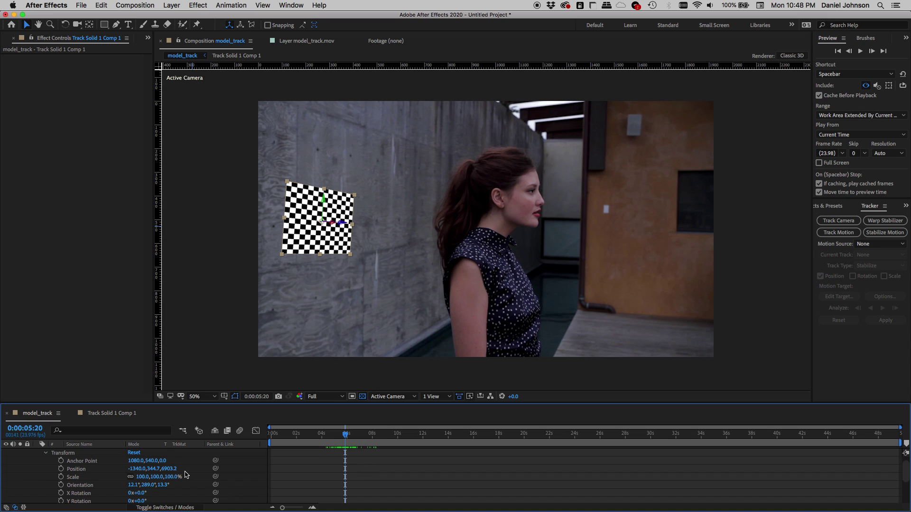
drag(133, 489, 135, 488)
click(134, 486)
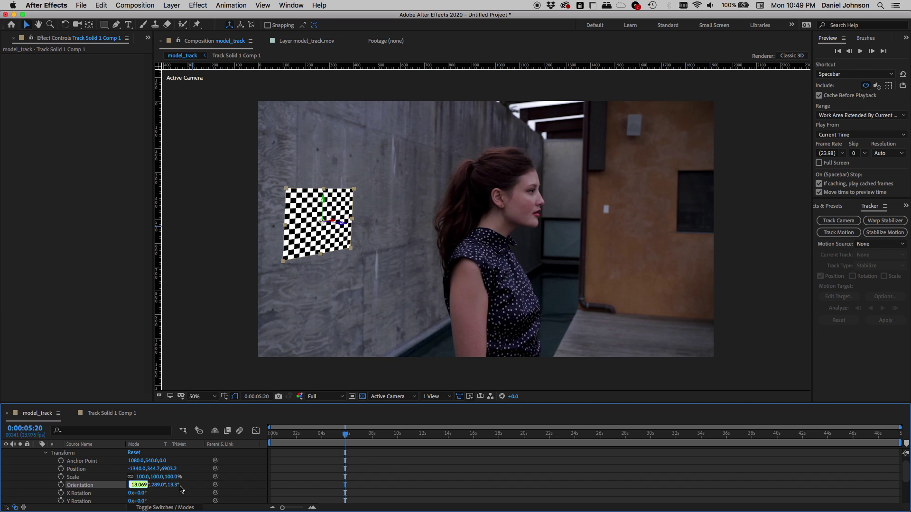
Step: Set Track Solid 1 Comp 1's position to -727.0, -164.3, 7903.2 and scale it uniformly to 199%
click(96, 470)
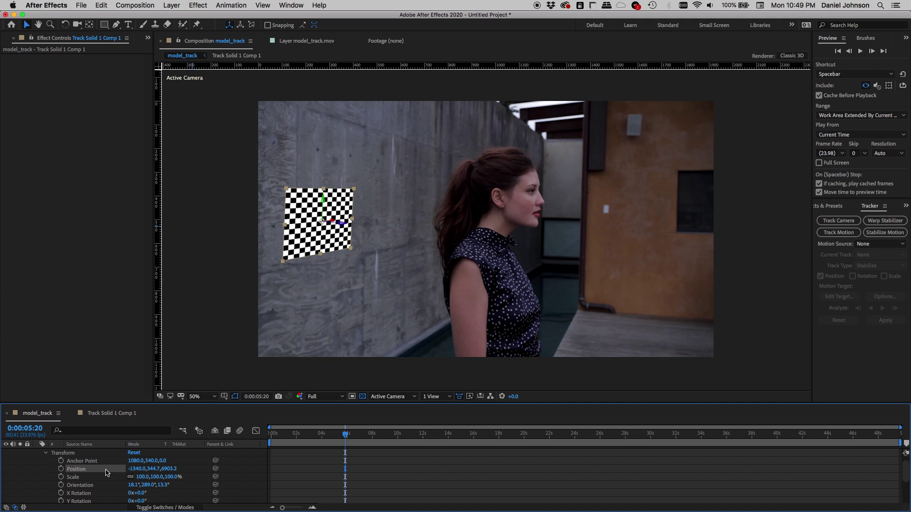
drag(170, 471, 657, 486)
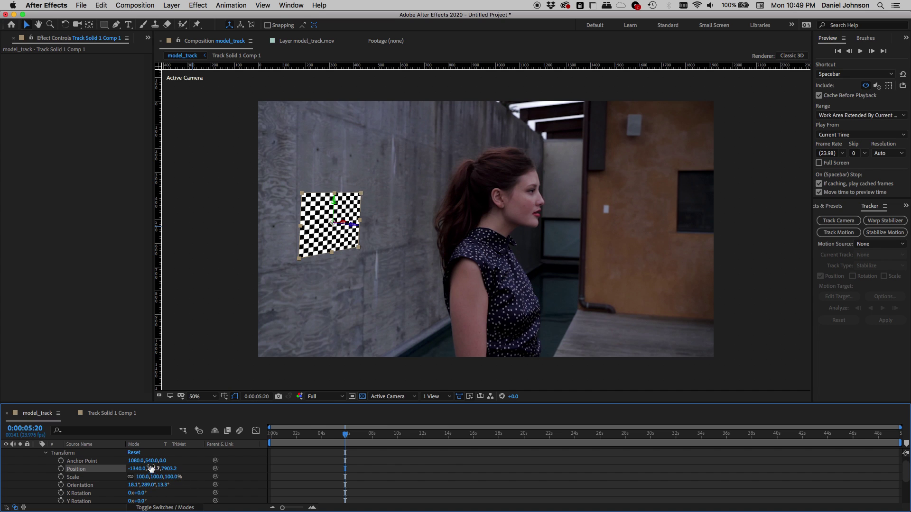
drag(139, 481, 191, 484)
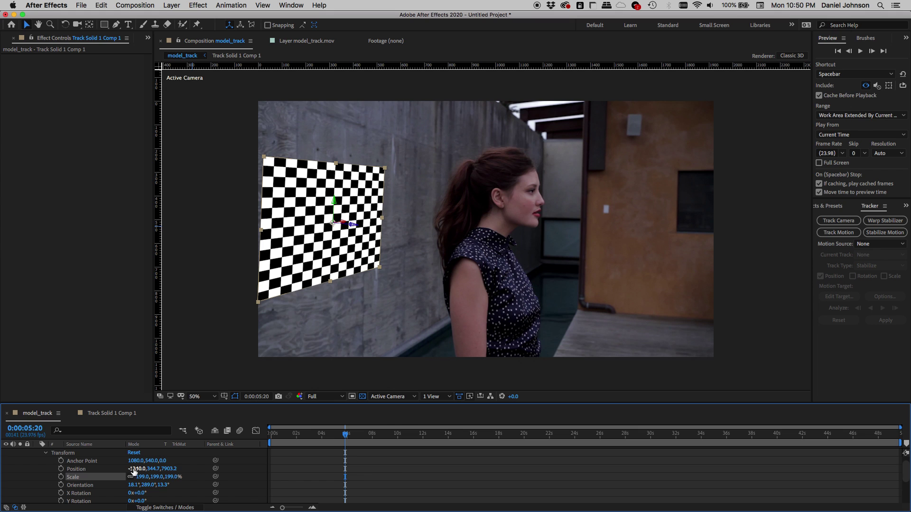
drag(134, 471, 307, 499)
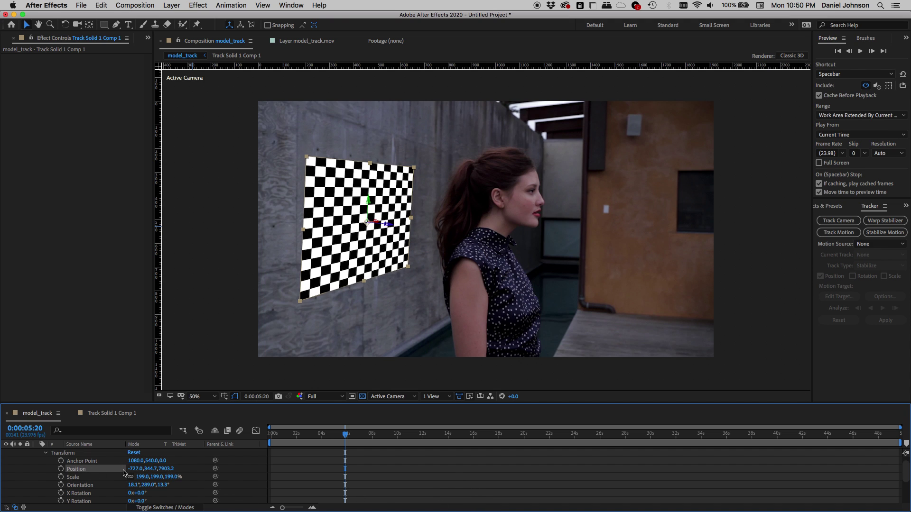
drag(149, 471, 57, 468)
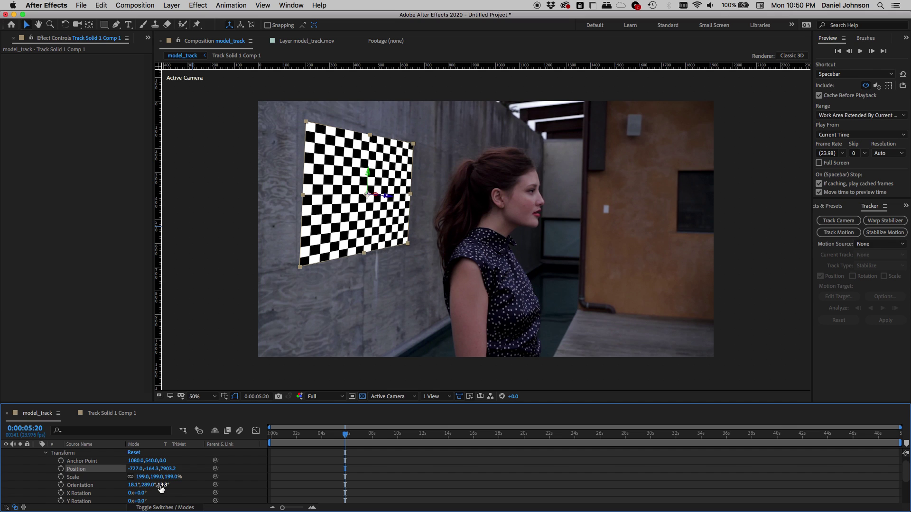
Step: Try small Z and Y orientation changes on the checkerboard layer and undo them
drag(162, 488, 164, 489)
key(super+z)
drag(147, 487, 148, 489)
key(super+z)
Step: Set the checkerboard layer's X orientation to 17.1° and its X Rotation to -3.0° to align it with the wall
mouse_move(131, 490)
mouse_down()
mouse_move(165, 489)
mouse_move(134, 488)
mouse_up()
key(super+z)
key(super+z)
key(super+z)
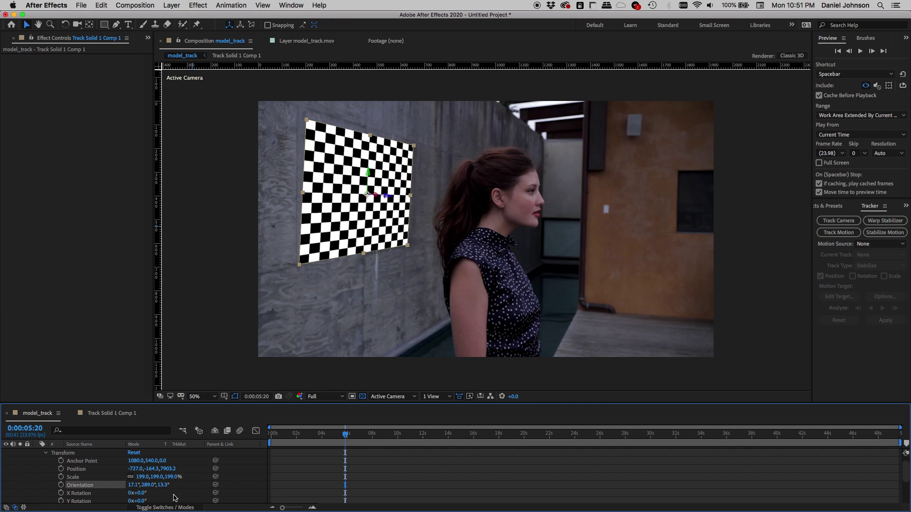
scroll(183, 496, down, 3)
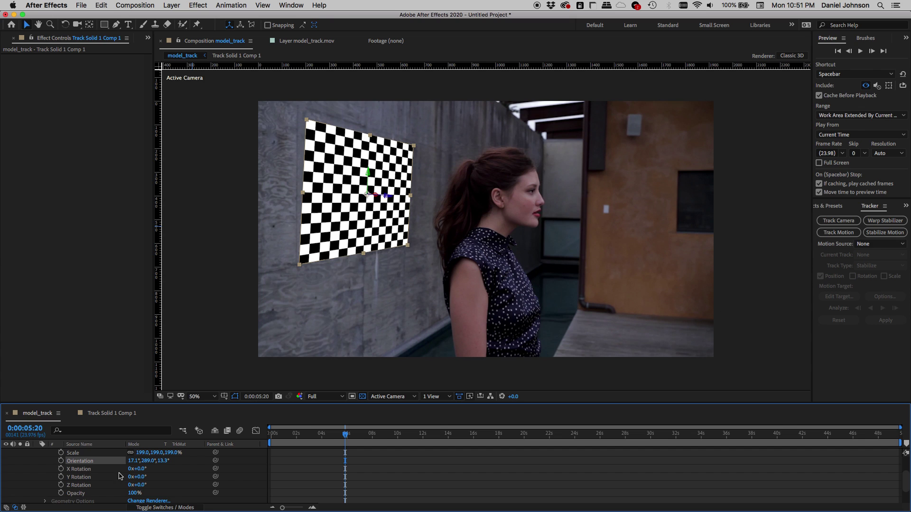
drag(138, 470, 141, 473)
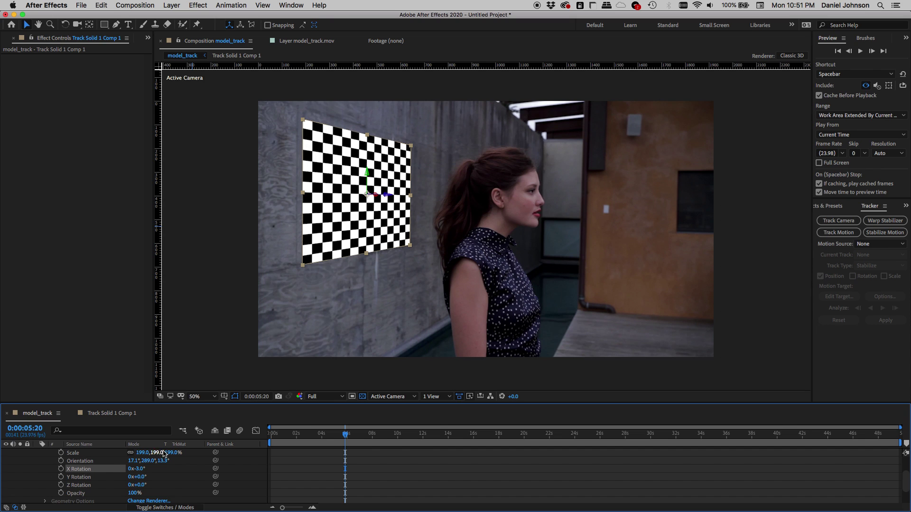
Step: Enlarge the checkerboard layer's scale to 212% and raise it on the wall by setting its Y position to -242.3
drag(143, 454, 148, 452)
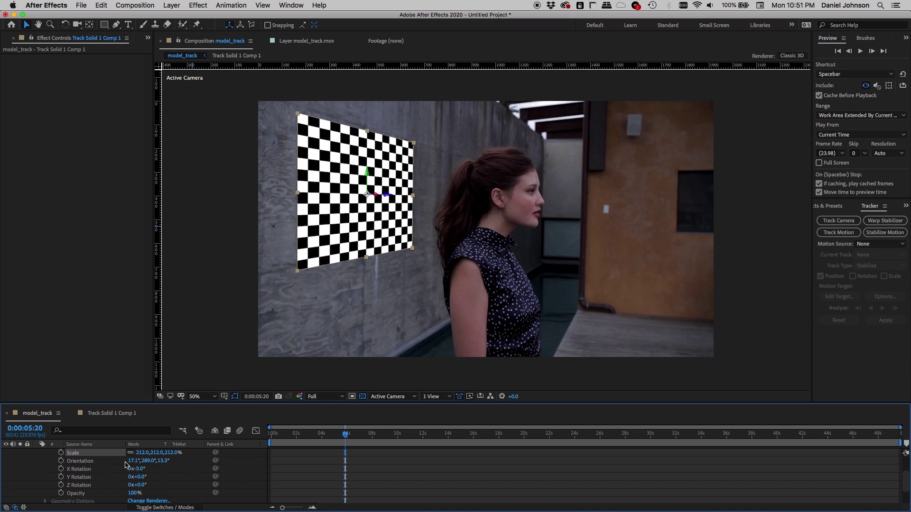
scroll(127, 464, up, 1)
shift+click(157, 461)
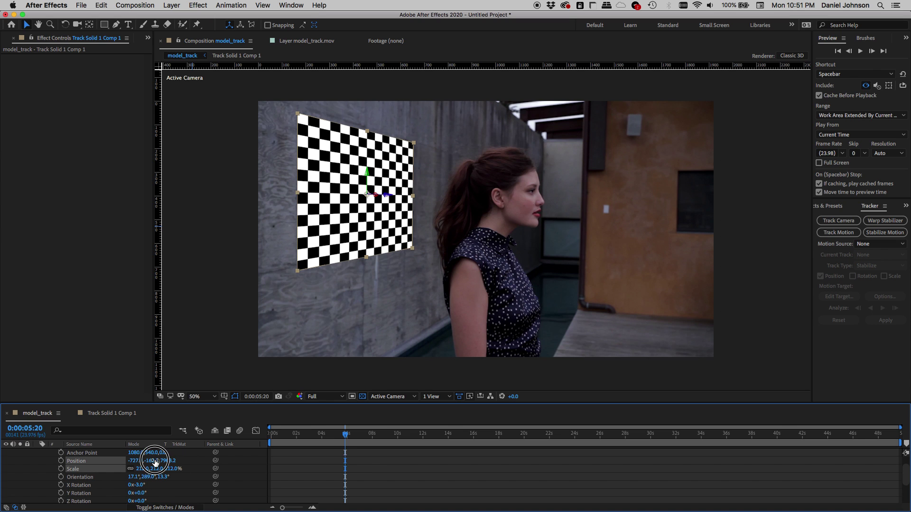
drag(158, 463, 117, 462)
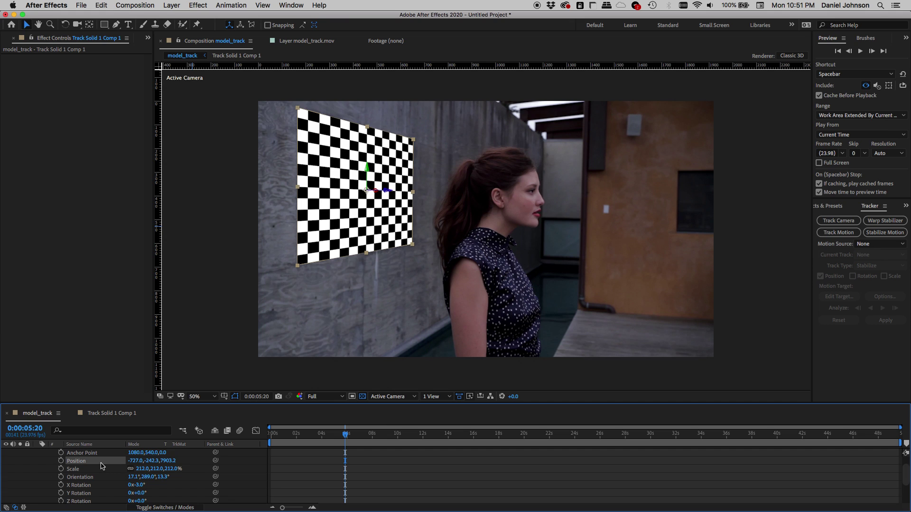
Step: Lower the checkerboard layer's opacity to 13% and return to the first frame of the composition
scroll(101, 466, down, 4)
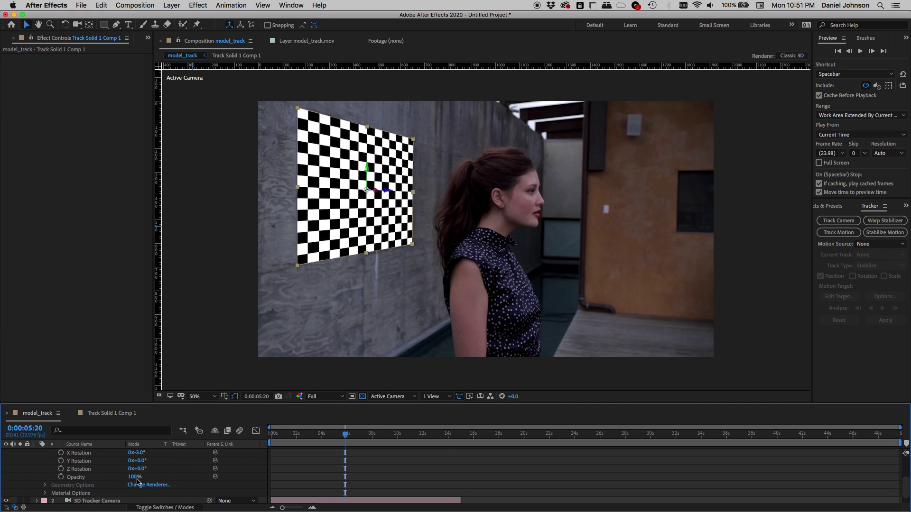
drag(137, 480, 87, 482)
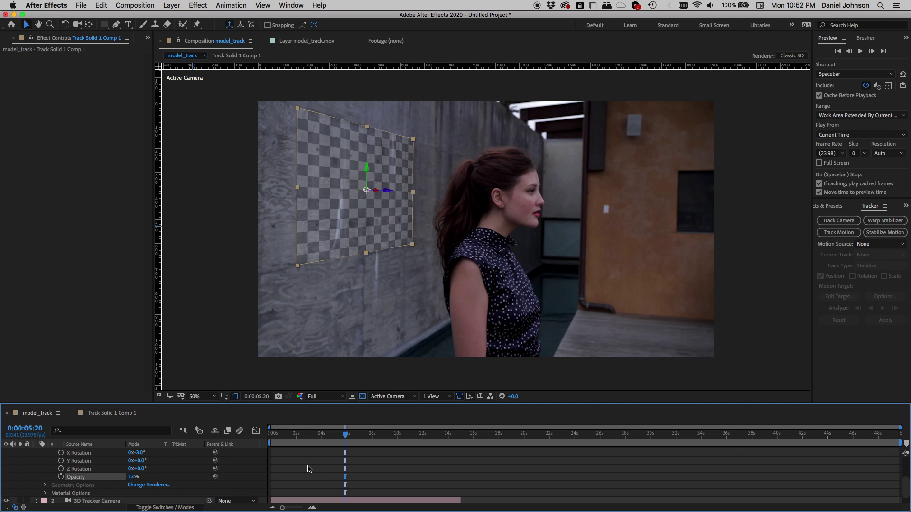
key(Home)
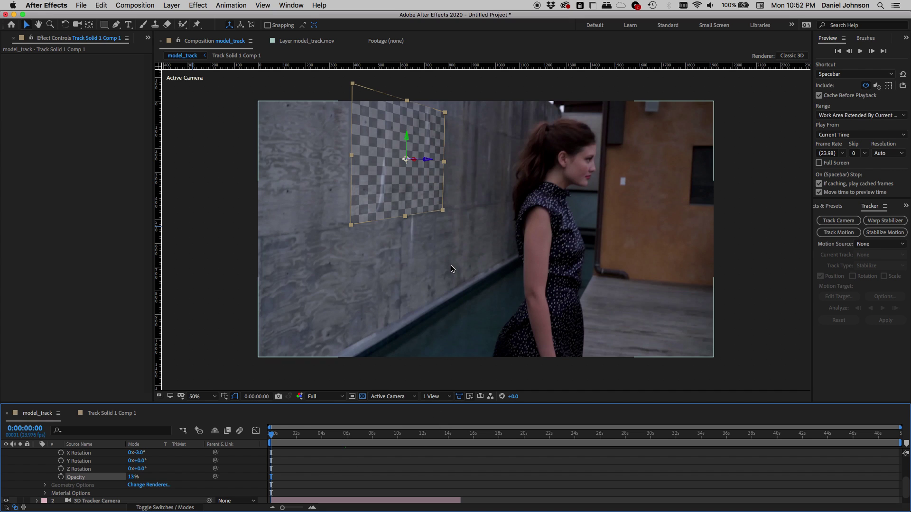
Step: Step frame by frame through the first two seconds and preview onward to about 0:00:03:08, checking how the checkerboard sticks to the wall
key(Page_Down)
key(Page_Down)
key(Page_Down)
key(Page_Down)
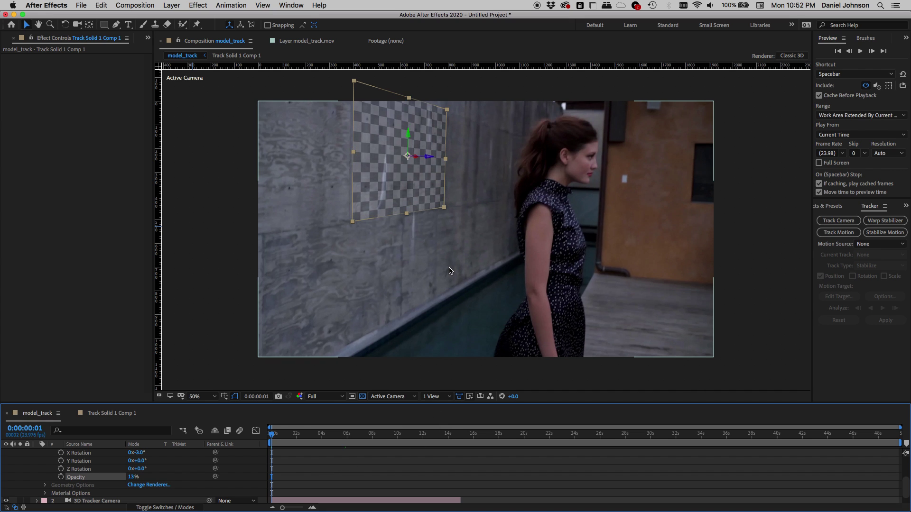
key(Page_Down)
key(Page_Down)
key(Page_Down)
key(Page_Down)
key(Page_Down)
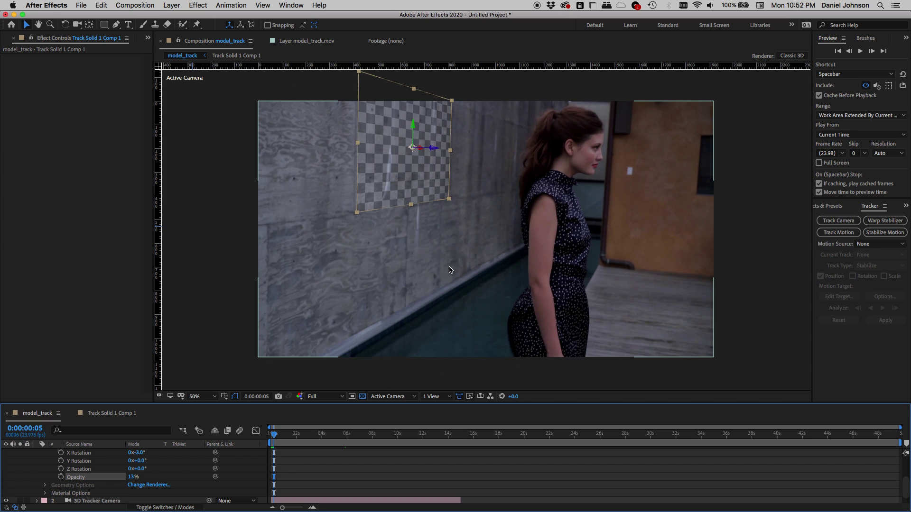
key(Page_Down)
key(Page_Down)
key(Page_Down)
key(Page_Down)
key(Page_Down)
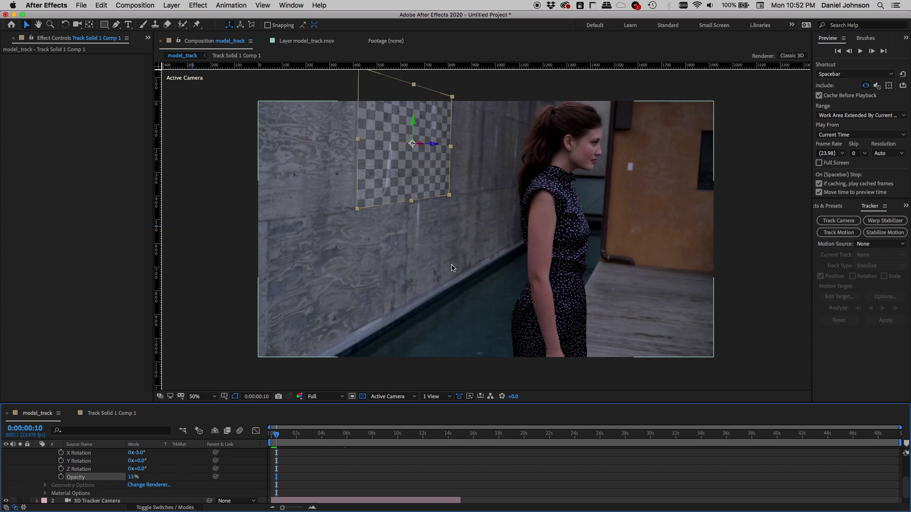
key(Page_Down)
key(Page_Down)
key(Page_Down)
key(Page_Down)
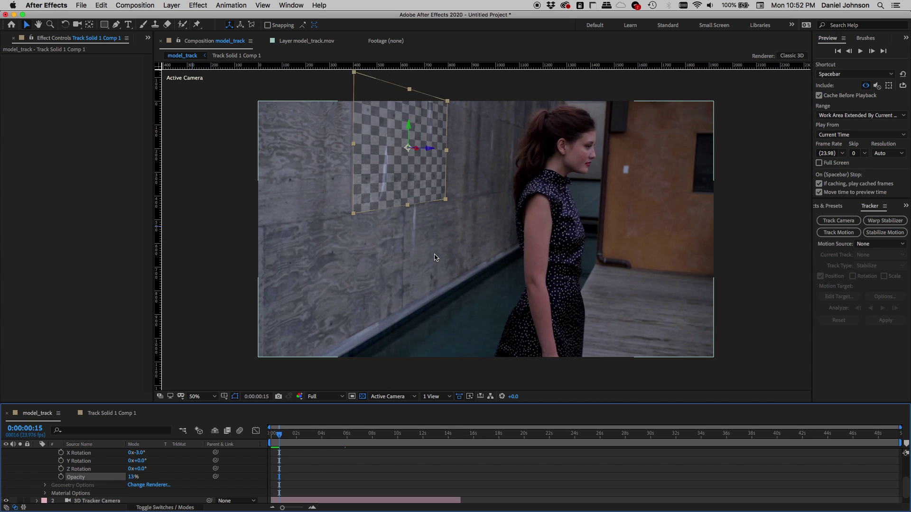
key(Page_Down)
key(Page_Down)
key(Page_Down)
key(Page_Down)
key(Page_Down)
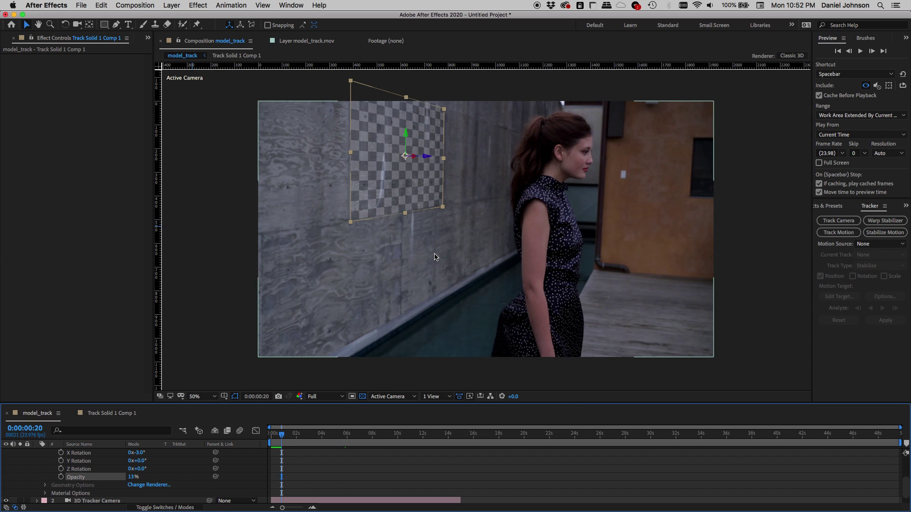
key(Page_Down)
key(Page_Down)
key(Page_Down)
key(Page_Down)
key(Page_Down)
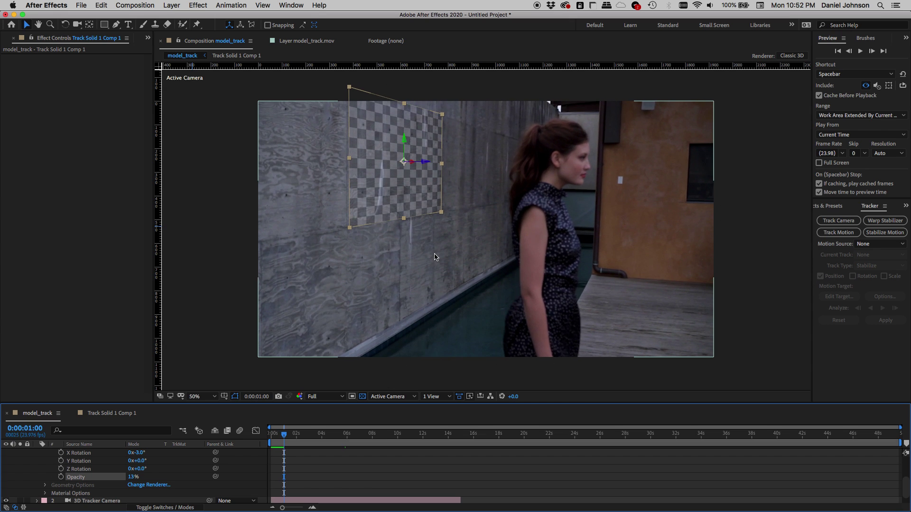
key(Page_Down)
key(Page_Down)
key(Page_Down)
key(Page_Down)
key(Page_Down)
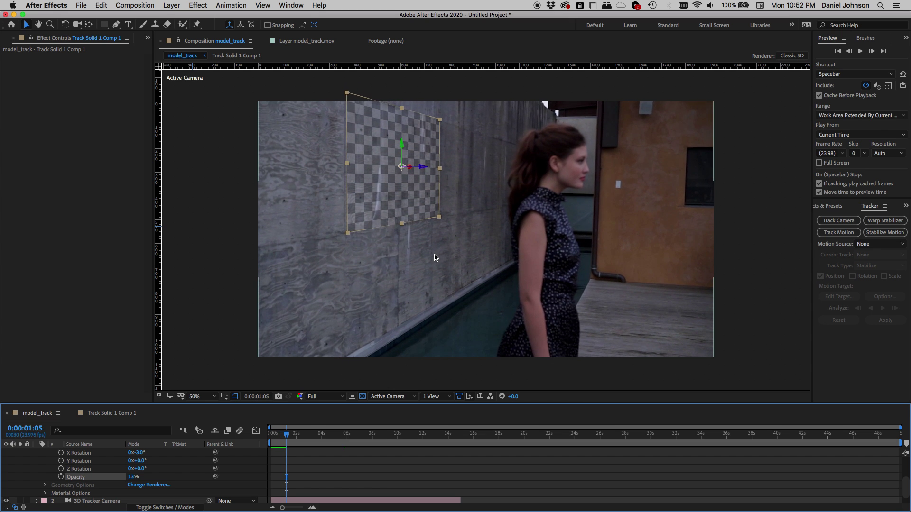
key(Page_Down)
key(Page_Down)
key(Page_Down)
key(Page_Down)
key(Page_Down)
key(Page_Down)
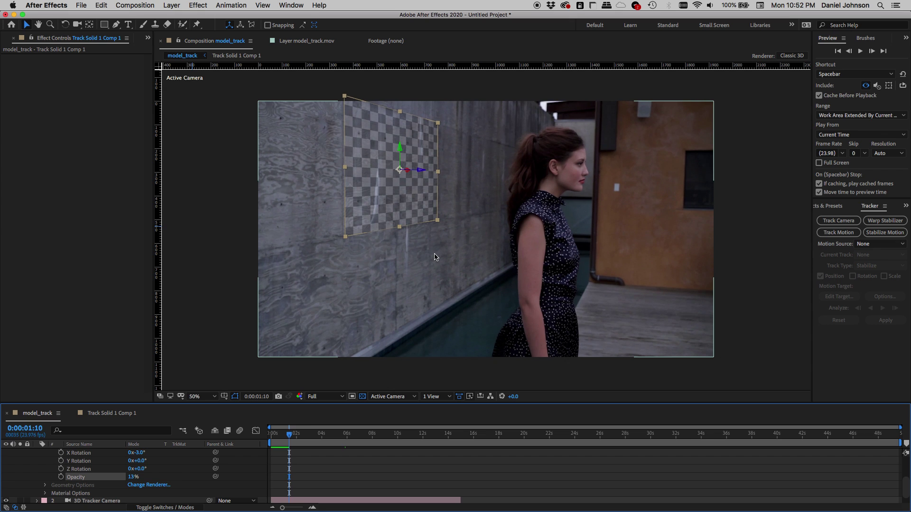
key(Page_Down)
key(Page_Down)
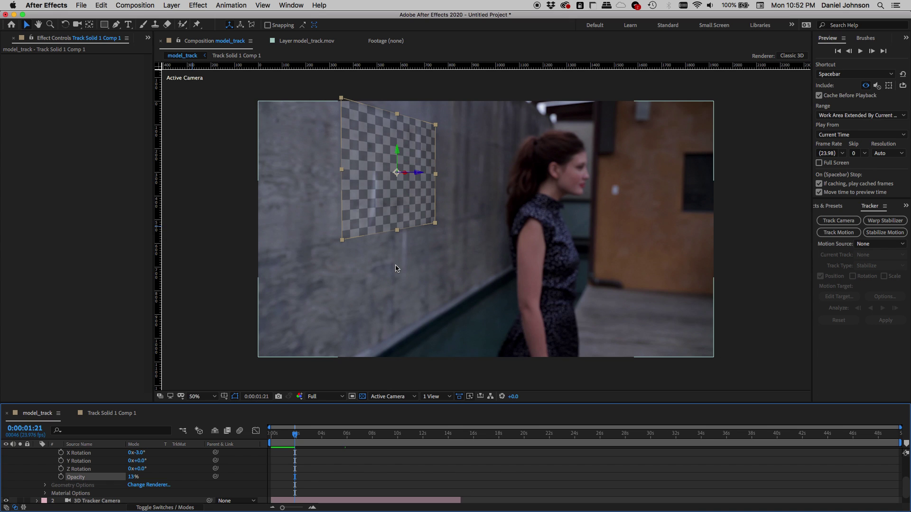
key(space)
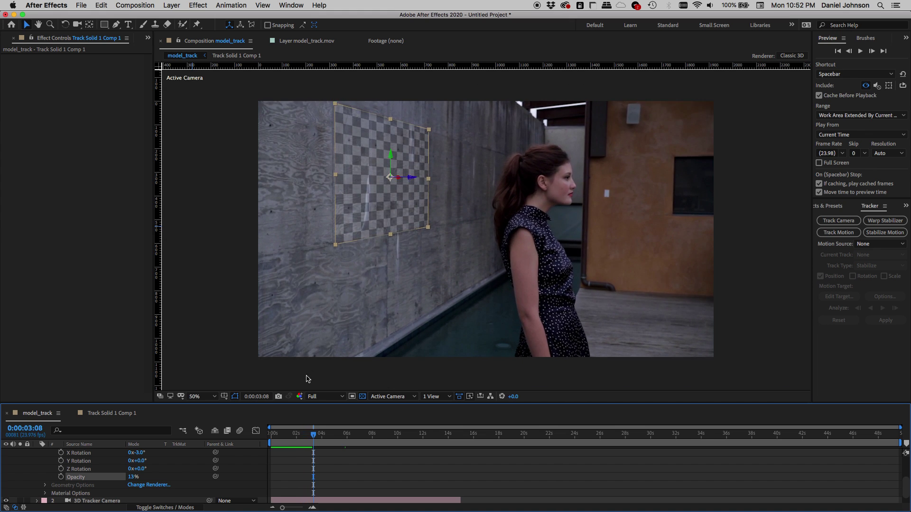
Step: Continue frame by frame to 0:00:05:11, comparing the semi-transparent checkerboard's edges with the wall's seams and streaks
key(Page_Down)
key(Page_Down)
key(Page_Down)
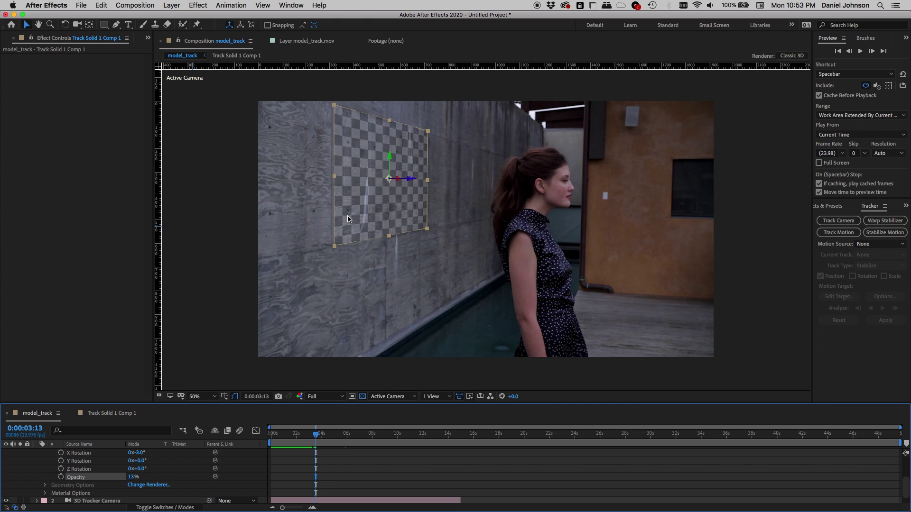
key(Page_Down)
key(Page_Down)
key(Page_Down)
key(Page_Down)
key(Page_Down)
key(Page_Down)
key(Page_Down)
key(Page_Down)
key(Page_Down)
key(Page_Down)
key(Page_Down)
key(Page_Down)
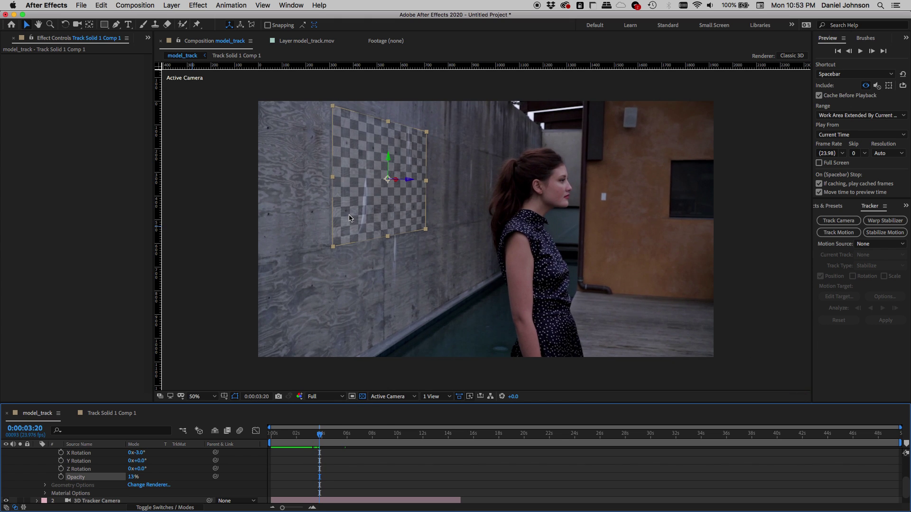
key(Page_Down)
key(Page_Down)
key(Page_Down)
key(Page_Down)
key(Page_Down)
key(Page_Down)
key(Page_Down)
key(Page_Down)
key(Page_Down)
key(Page_Down)
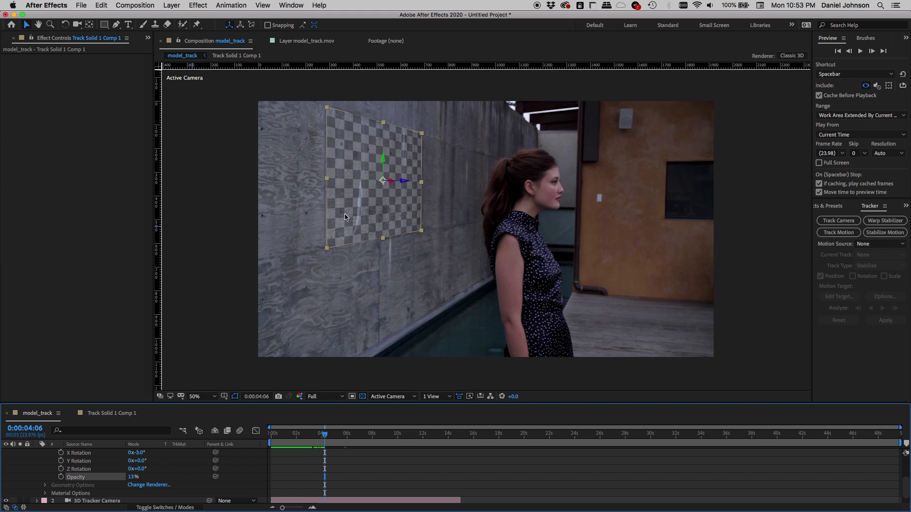
key(Page_Down)
key(Page_Down)
key(Page_Down)
key(Page_Down)
key(Page_Down)
key(Page_Down)
key(Page_Down)
key(Page_Down)
key(Page_Down)
key(Page_Down)
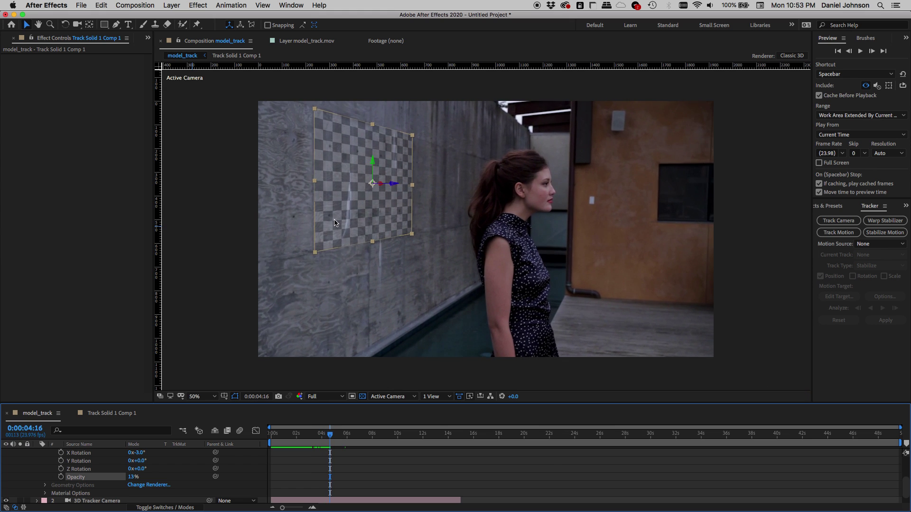
key(Page_Down)
key(Page_Down)
key(Page_Down)
key(Page_Down)
key(Page_Down)
key(Page_Down)
key(Page_Down)
key(Page_Down)
key(Page_Down)
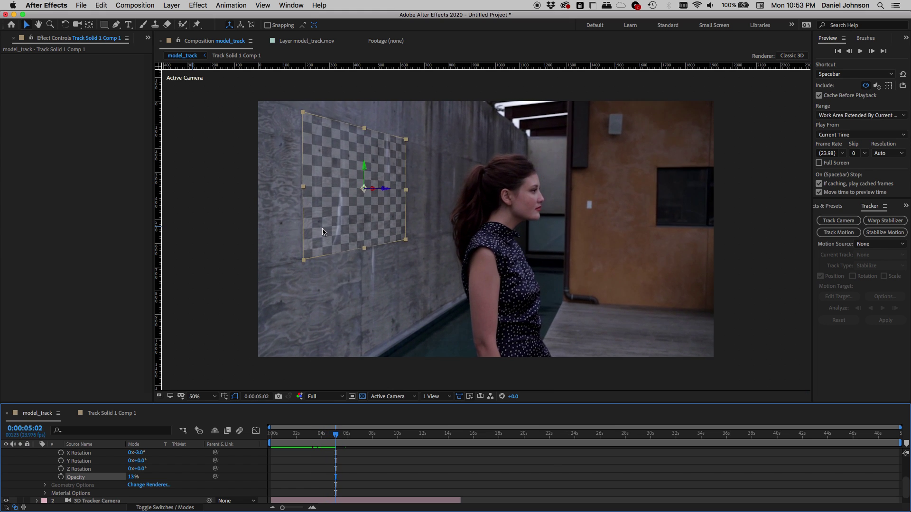
key(Page_Down)
key(Page_Down)
key(Page_Down)
key(Page_Down)
key(Page_Down)
key(Page_Down)
key(Page_Down)
key(Page_Down)
key(Page_Down)
key(Page_Down)
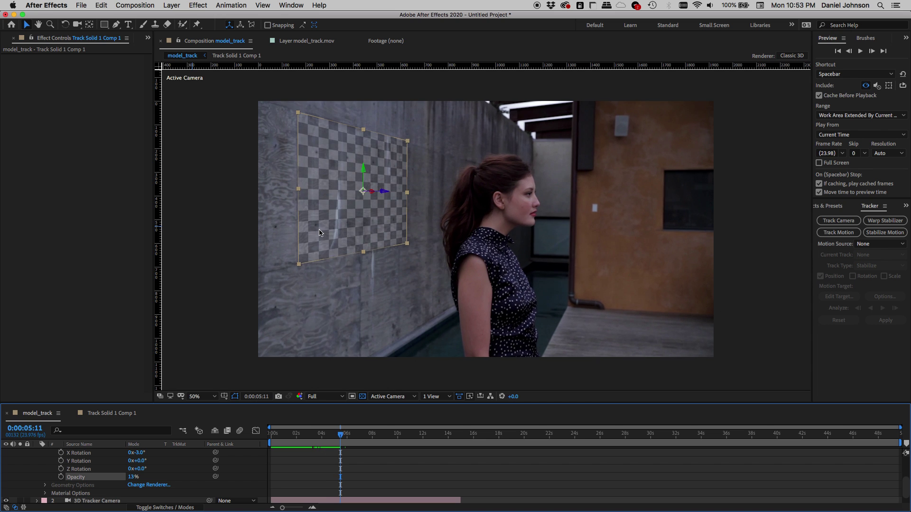
Step: Step frame by frame from 0:00:05:11 to 0:00:06:11, checking that the checkerboard stays fixed to the concrete wall
key(Page_Down)
key(Page_Down)
key(Page_Down)
key(Page_Down)
key(Page_Down)
key(Page_Down)
key(Page_Down)
key(Page_Down)
key(Page_Down)
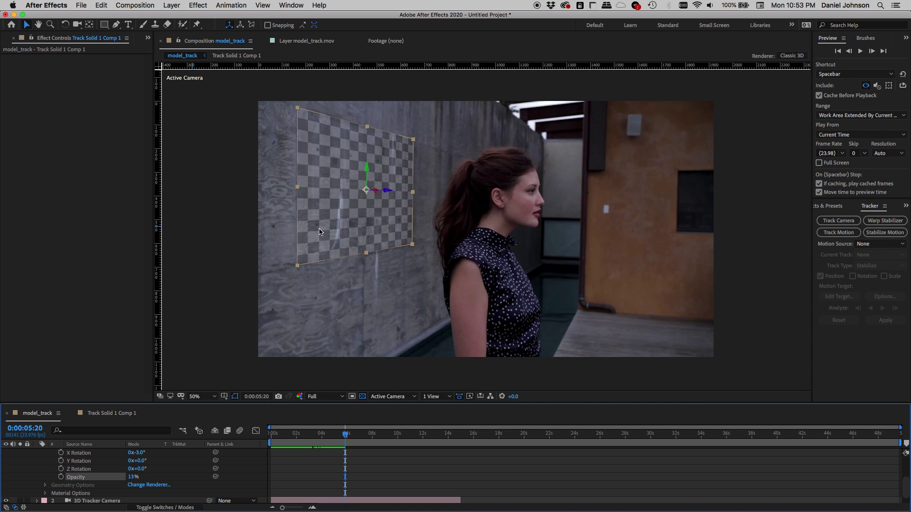
key(Page_Down)
key(Page_Down)
key(Page_Down)
key(Page_Down)
key(Page_Down)
key(Page_Down)
key(Page_Down)
key(Page_Down)
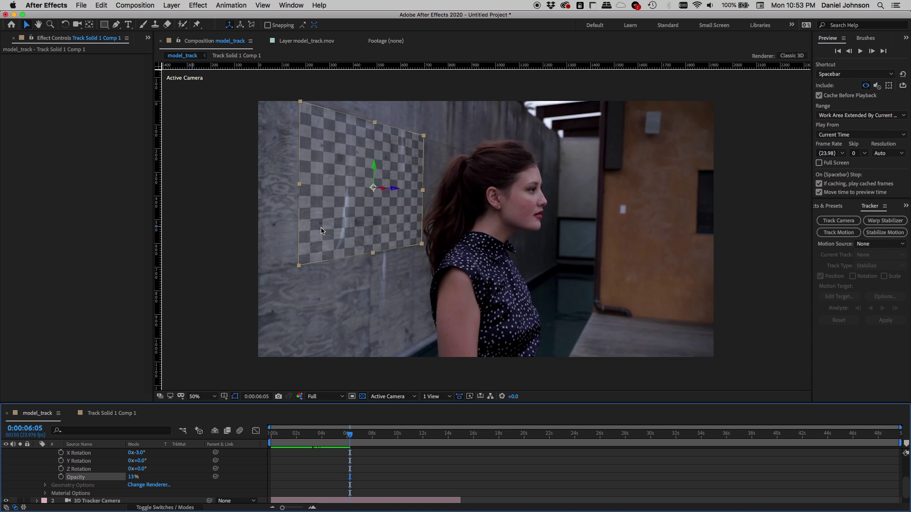
key(Page_Down)
key(Page_Down)
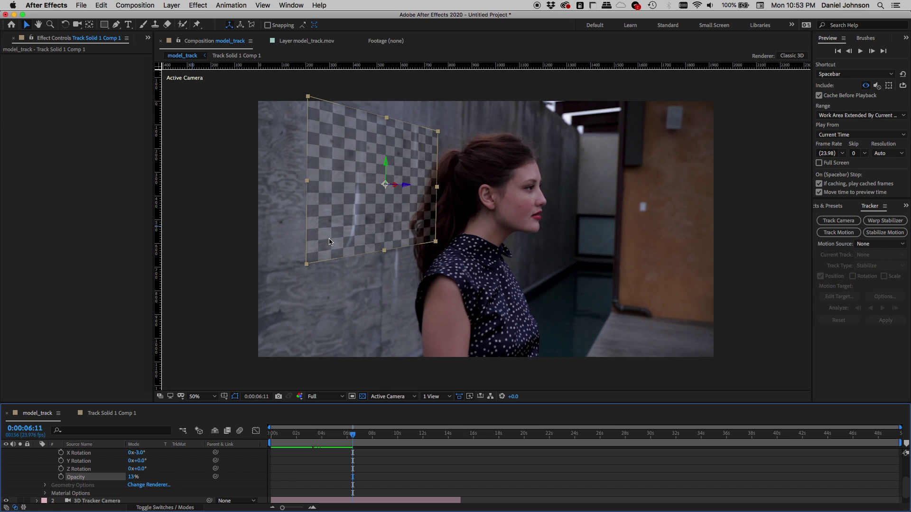
Step: Scrub on to 0:00:08:20 and turn on keyframing for the checkerboard layer's Position there
drag(351, 434, 379, 440)
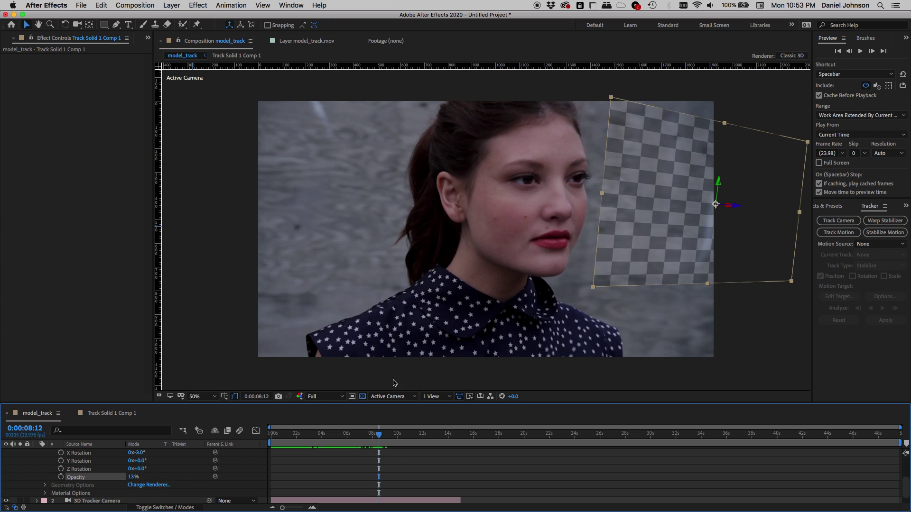
scroll(148, 478, up, 5)
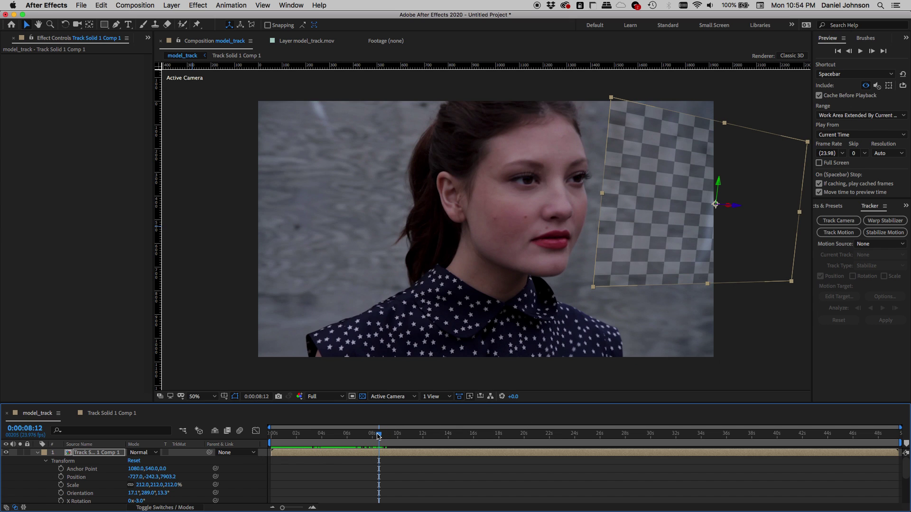
mouse_move(379, 436)
mouse_down()
mouse_move(334, 435)
mouse_move(383, 435)
mouse_up()
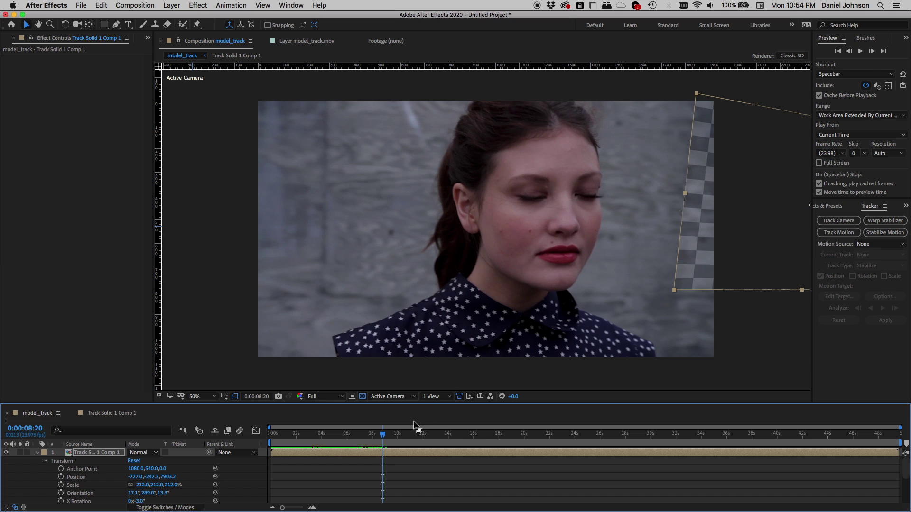
click(61, 478)
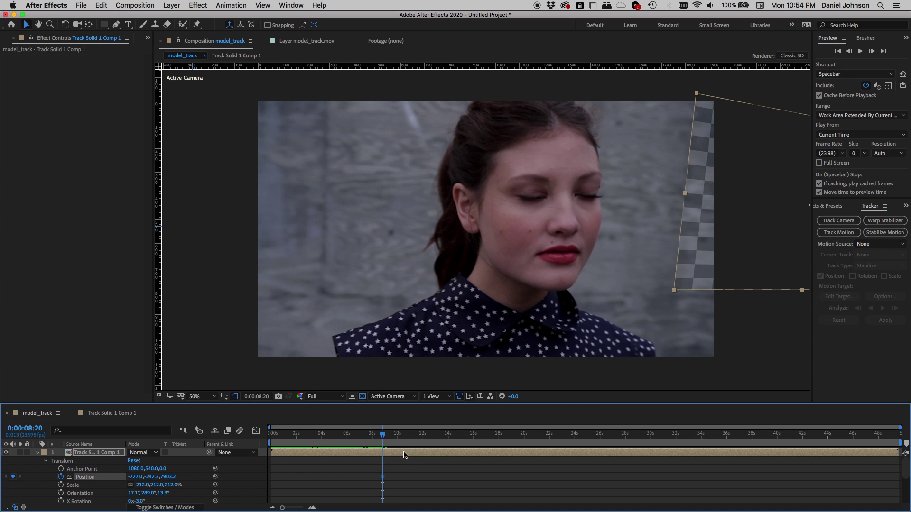
Step: At 0:00:04:17, open the checkerboard pre-comp, review its Composition Settings without changing them, and return to model_track
drag(382, 435, 331, 435)
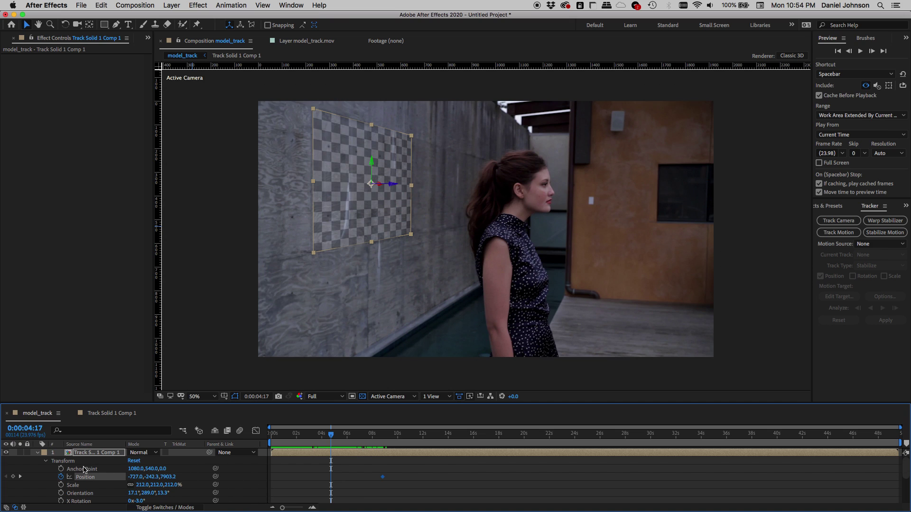
double_click(70, 453)
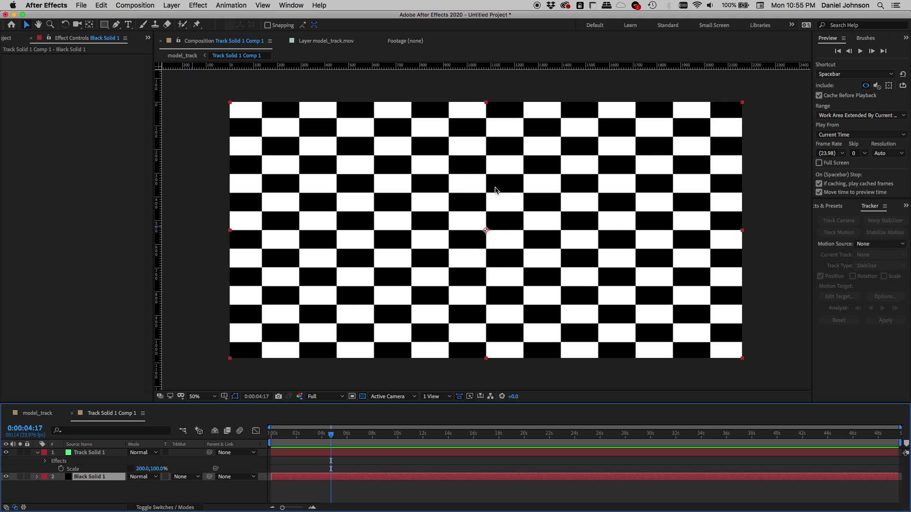
click(150, 6)
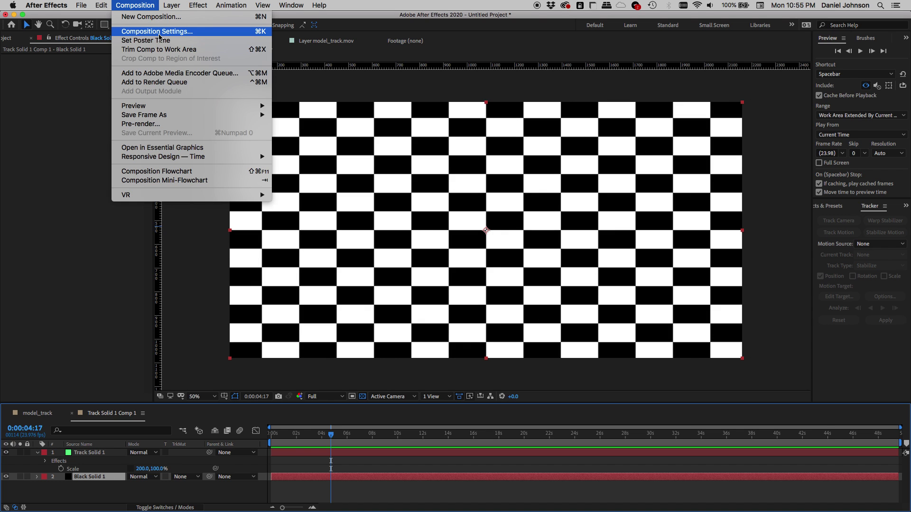
click(160, 34)
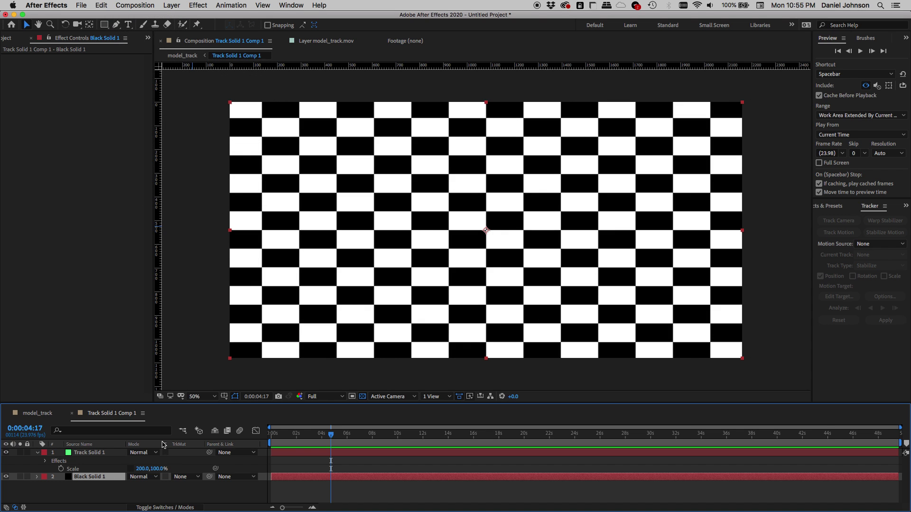
click(40, 417)
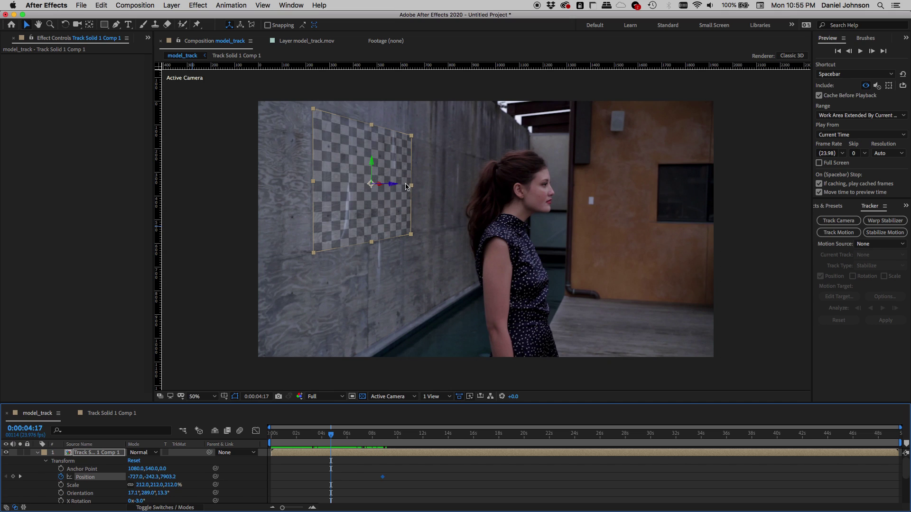
double_click(70, 455)
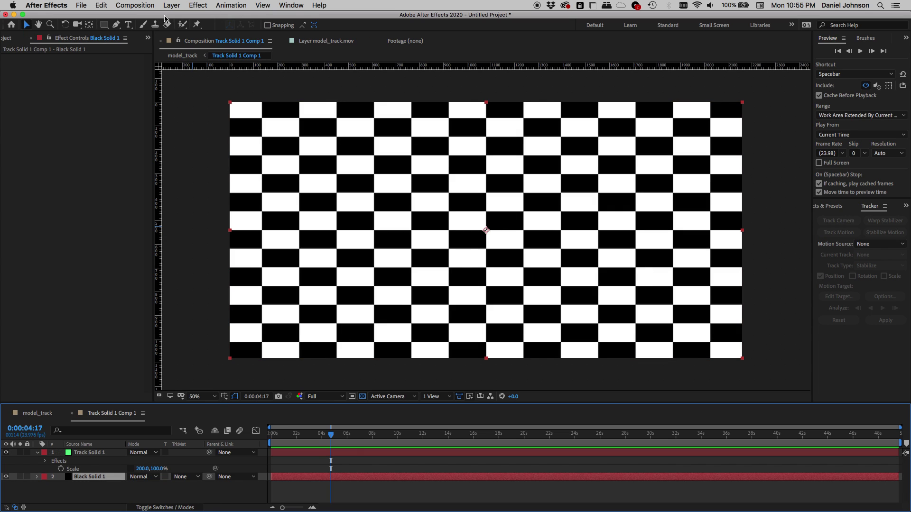
click(142, 5)
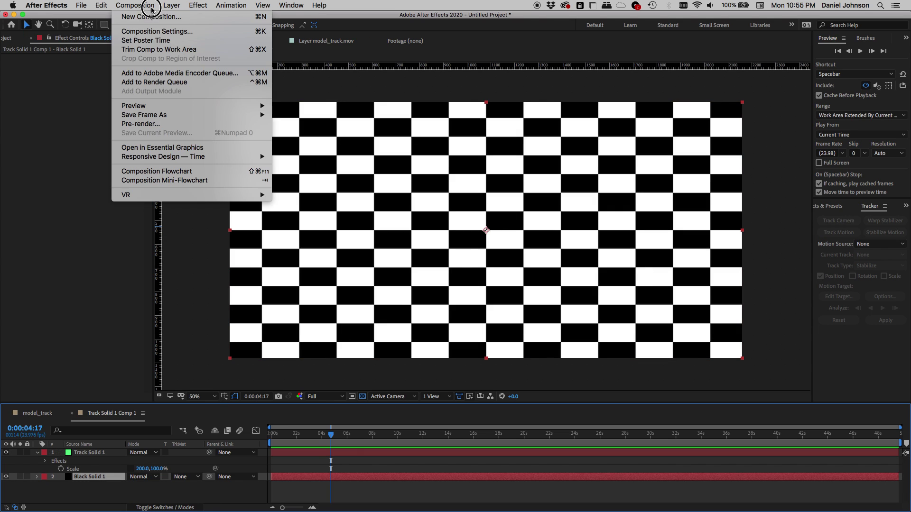
click(160, 31)
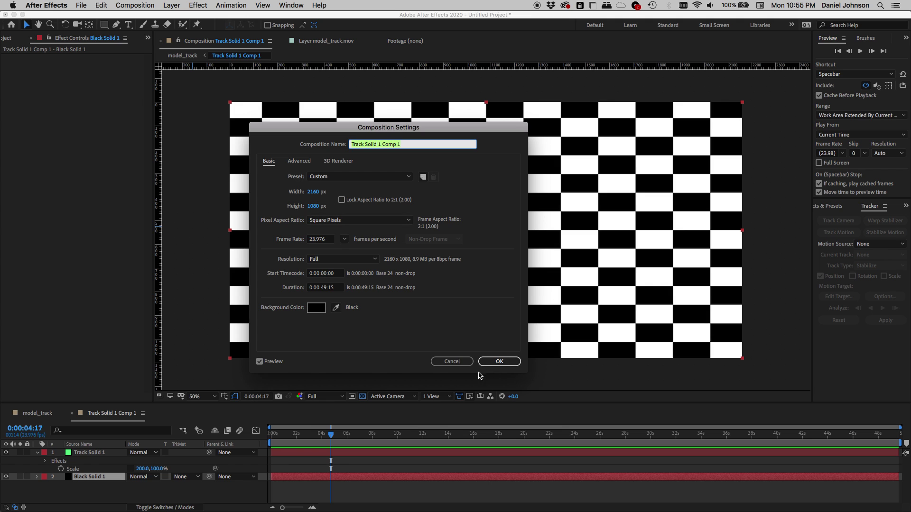
click(454, 361)
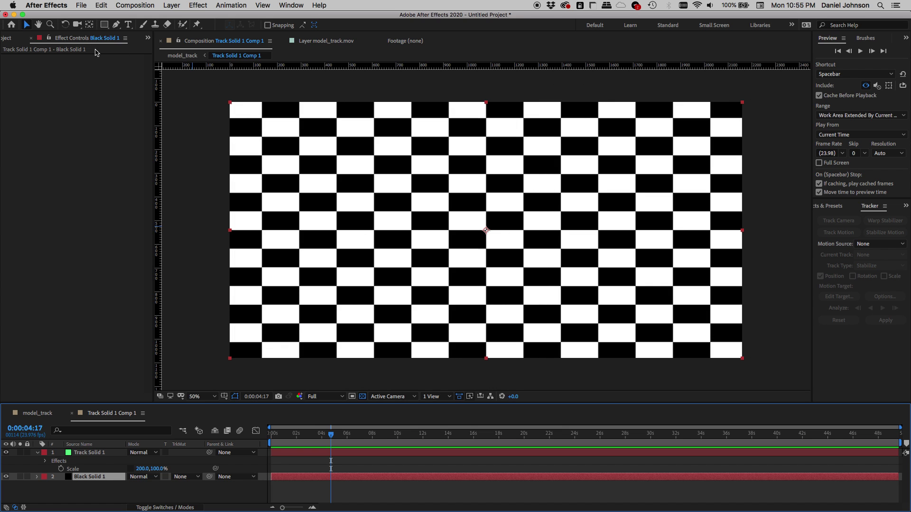
click(41, 415)
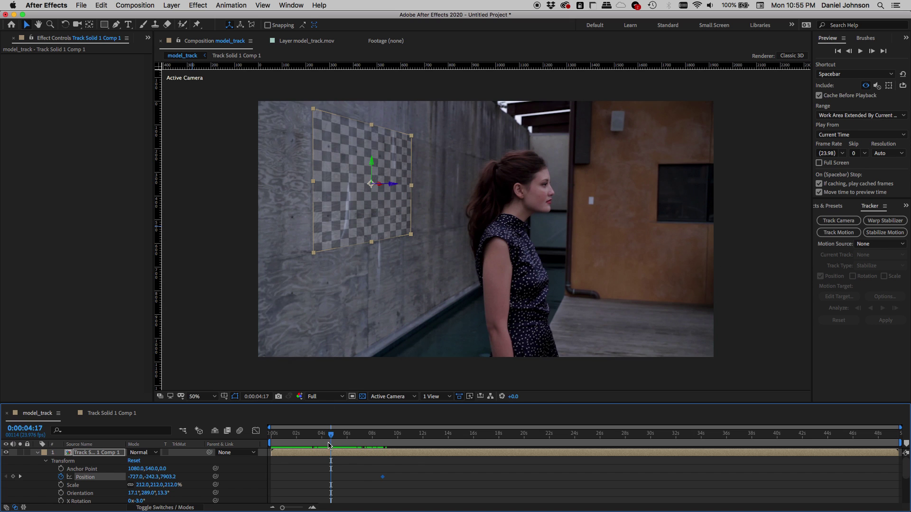
Step: Scrub back to the first frame, look inside the Track Solid 1 Comp 1 pre-comp, and return to model_track
mouse_move(331, 434)
mouse_down()
mouse_move(271, 438)
mouse_move(345, 443)
mouse_move(337, 447)
mouse_up()
drag(338, 447, 268, 448)
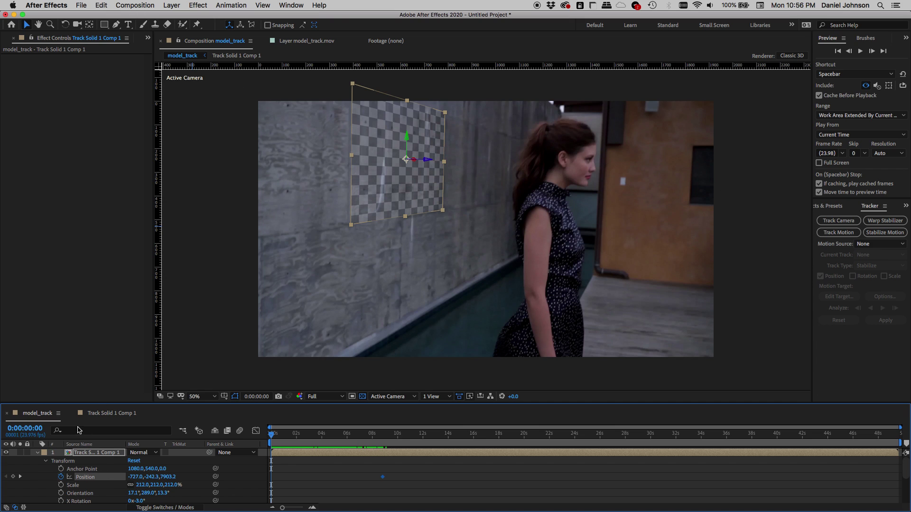
double_click(104, 453)
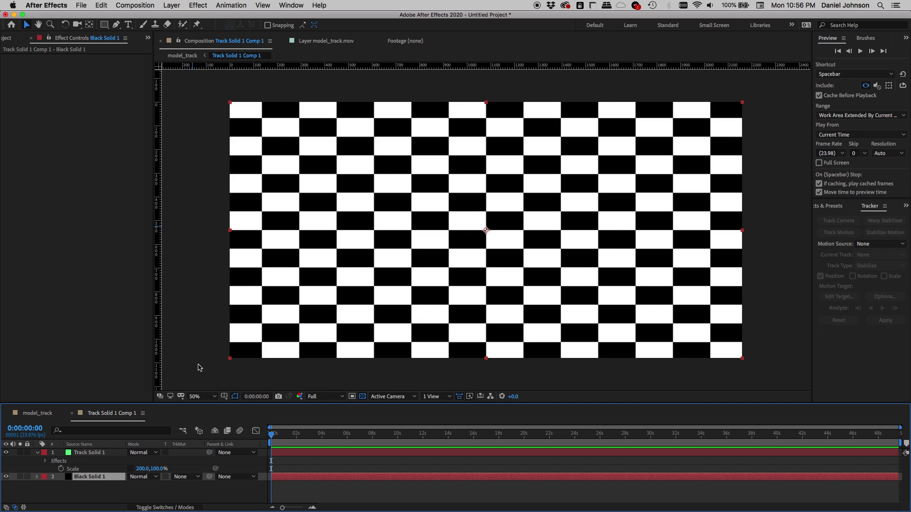
click(38, 413)
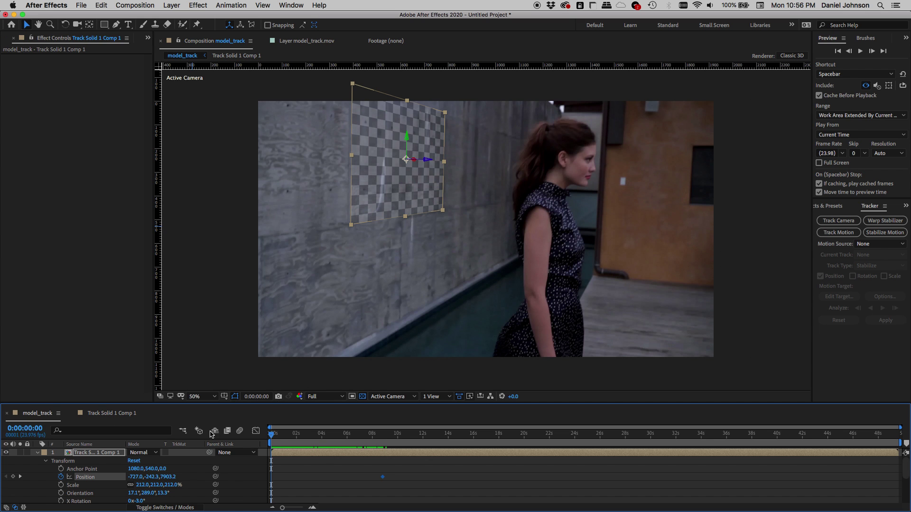
Step: Collapse the checkerboard layer's properties and, at 0:00:03:15, set the Solve Method of model_track.mov's 3D Camera Tracker to Typical
click(35, 453)
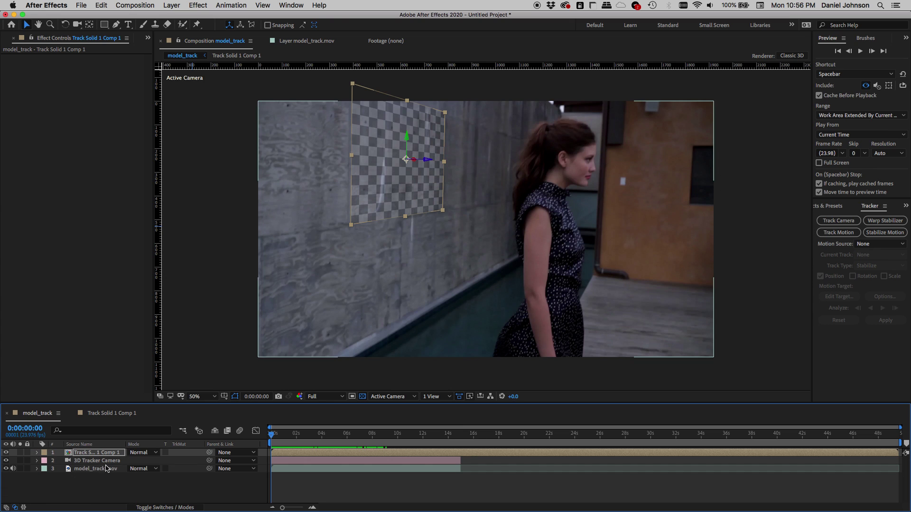
click(96, 470)
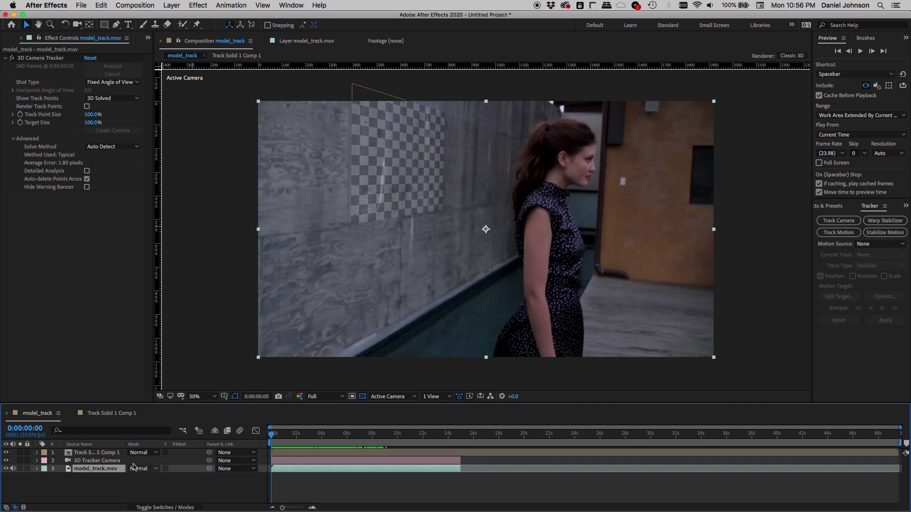
mouse_move(328, 433)
mouse_down()
mouse_move(381, 433)
mouse_move(313, 433)
mouse_up()
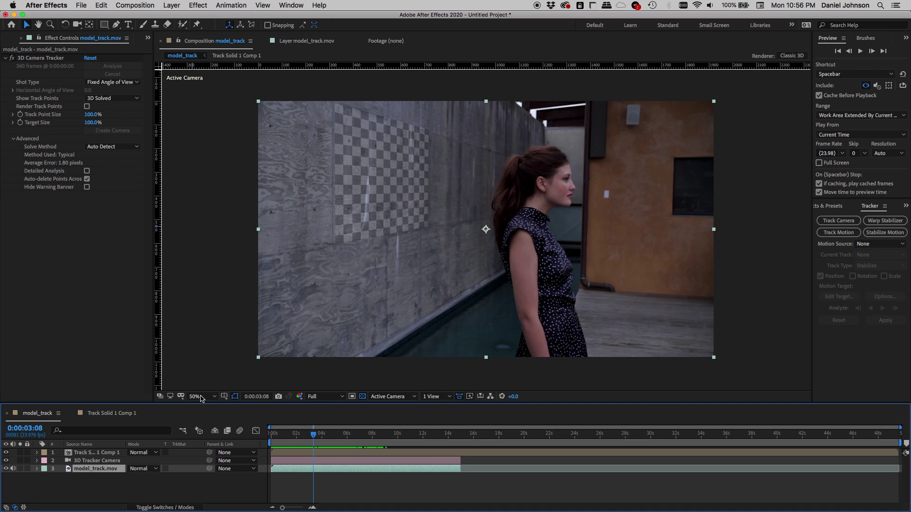
mouse_move(313, 436)
mouse_down()
mouse_move(352, 437)
mouse_move(317, 437)
mouse_up()
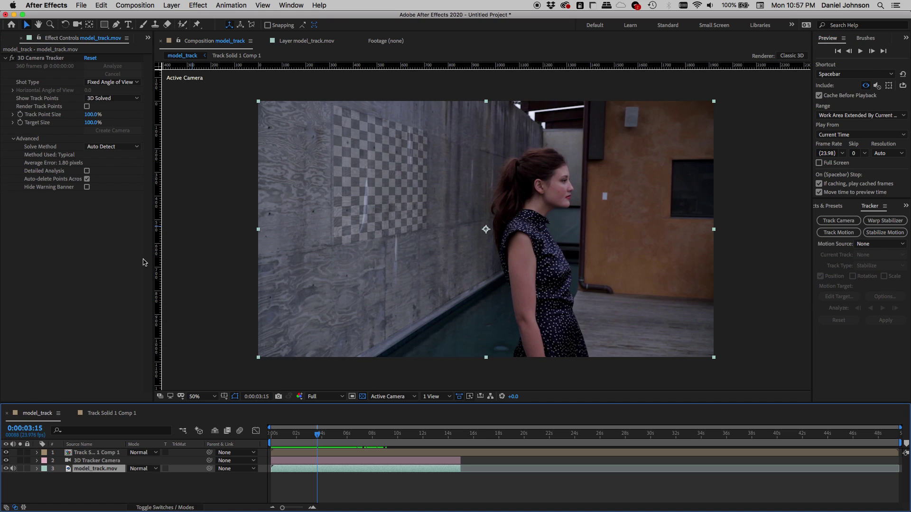
click(107, 147)
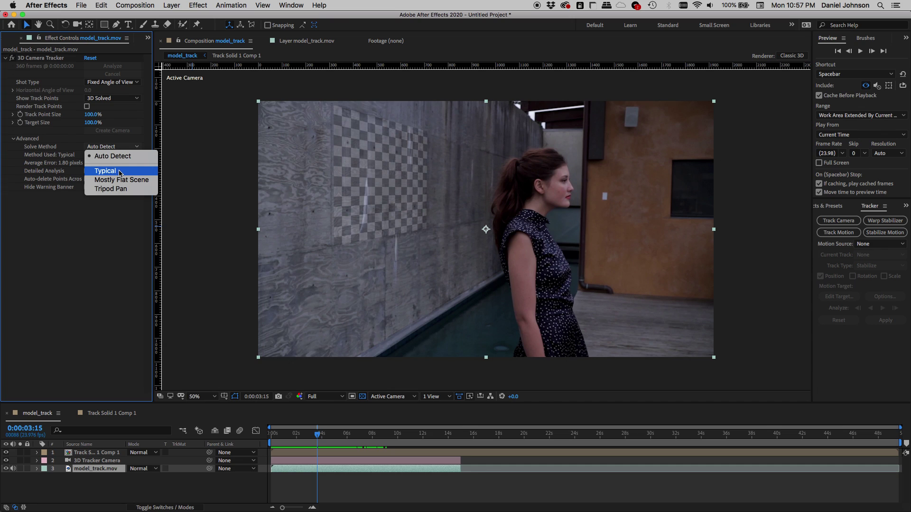
click(117, 172)
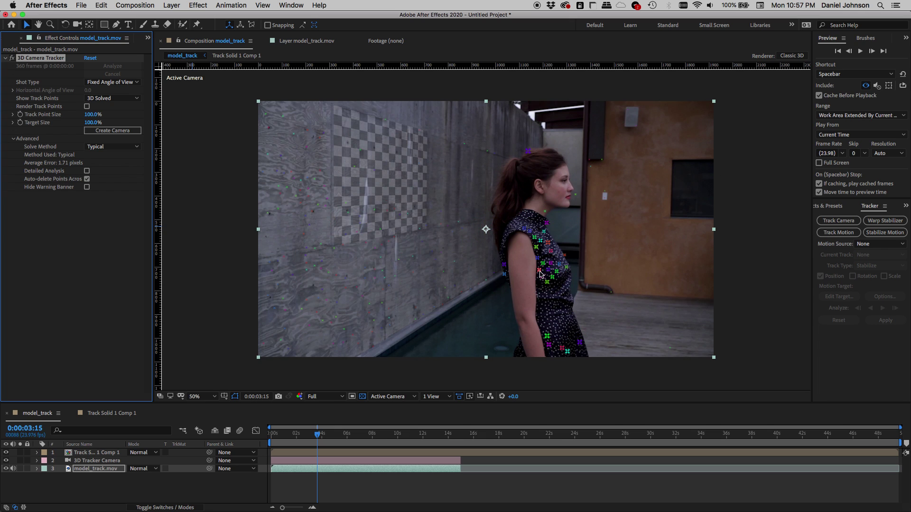
Step: Try the Mostly Flat Scene solve method, checking its track points at 0:00:04:17 and 0:00:00:03, and try Tripod Pan
click(132, 149)
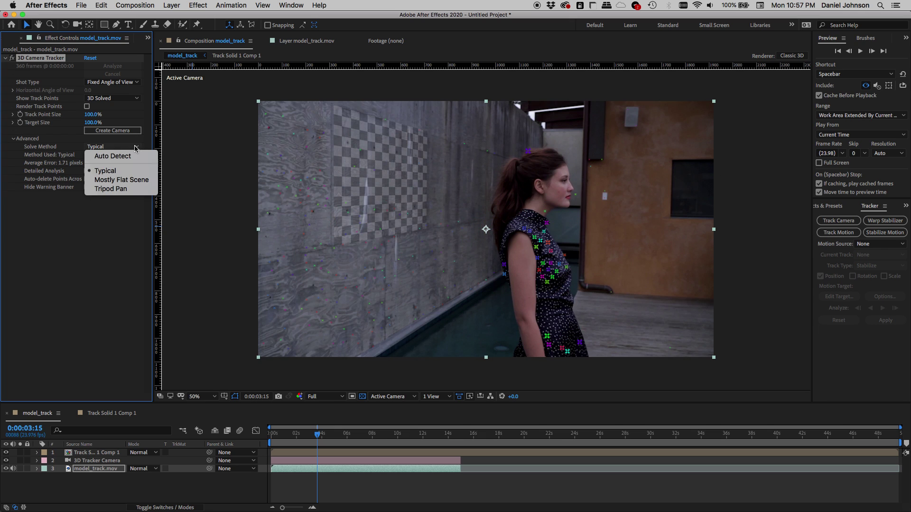
click(121, 180)
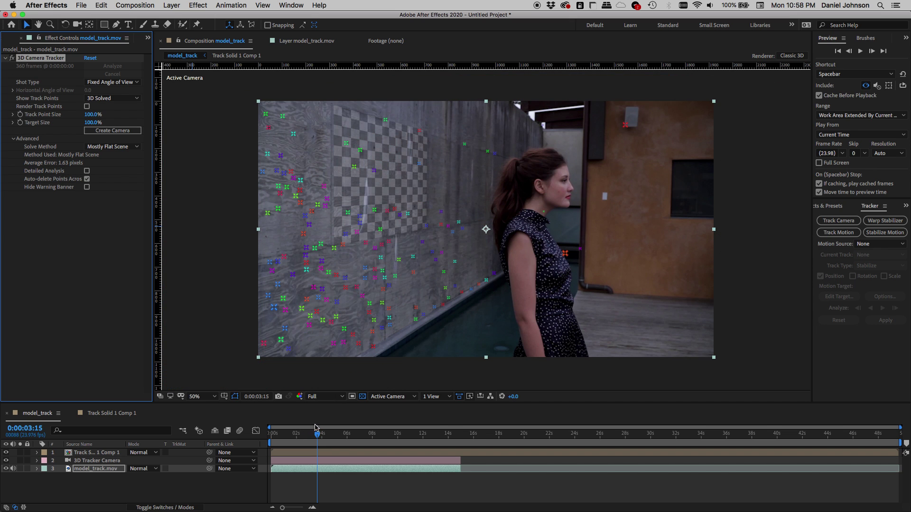
mouse_move(317, 437)
mouse_down()
mouse_move(277, 438)
mouse_move(363, 440)
mouse_move(331, 437)
mouse_up()
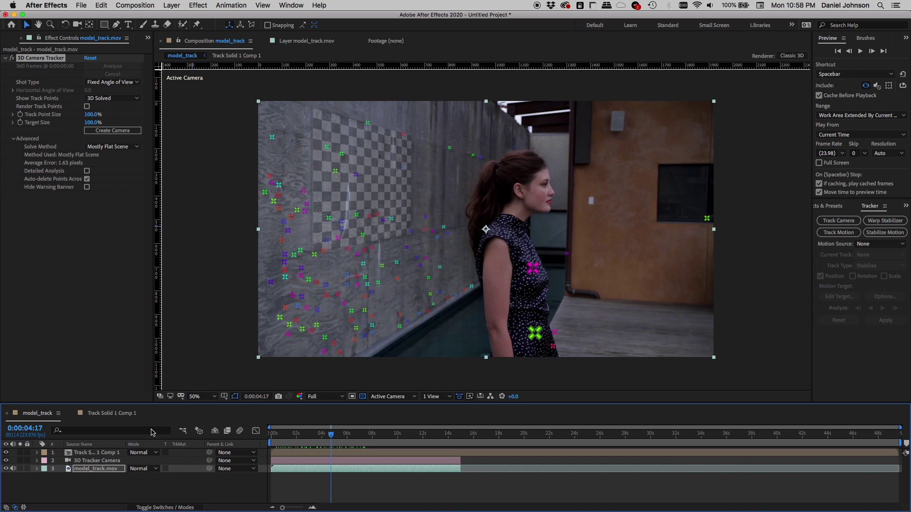
click(325, 437)
drag(325, 438, 272, 435)
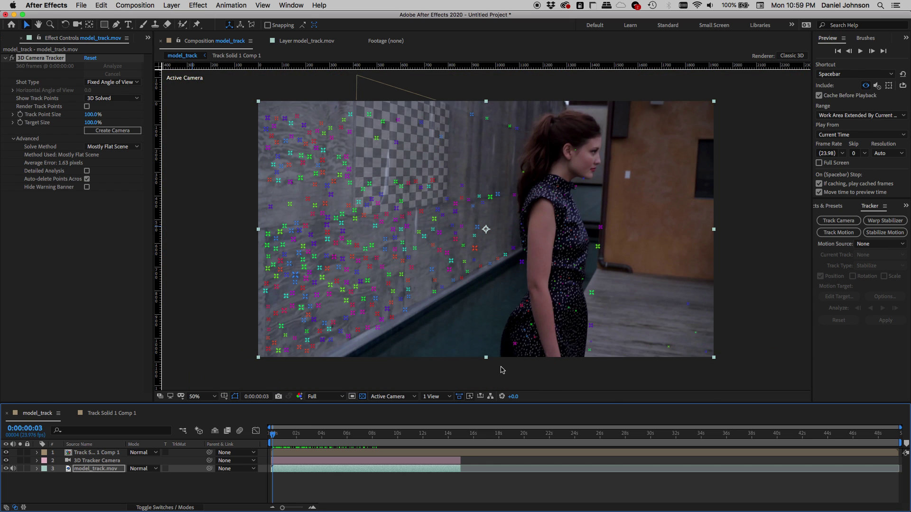
click(127, 147)
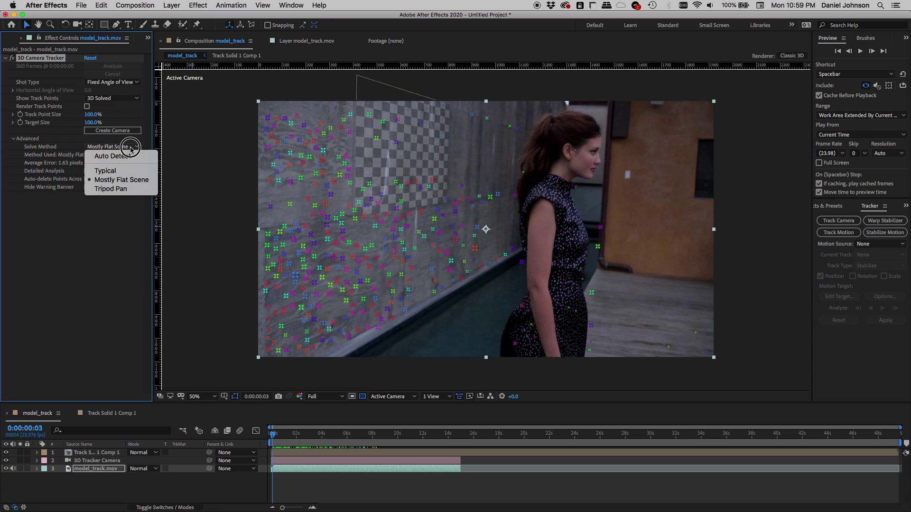
click(117, 189)
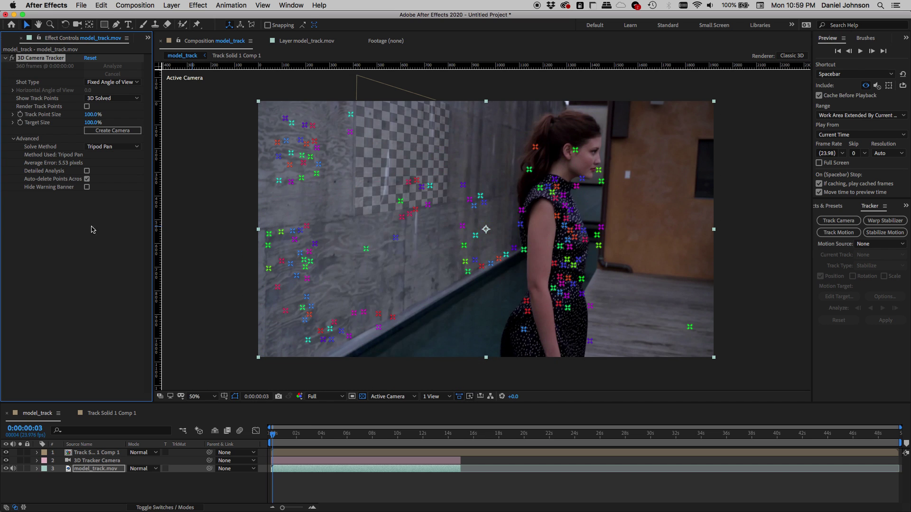
Step: Set the camera tracker's Solve Method back to Typical and scrub to 0:00:01:17 to inspect the track points
click(128, 147)
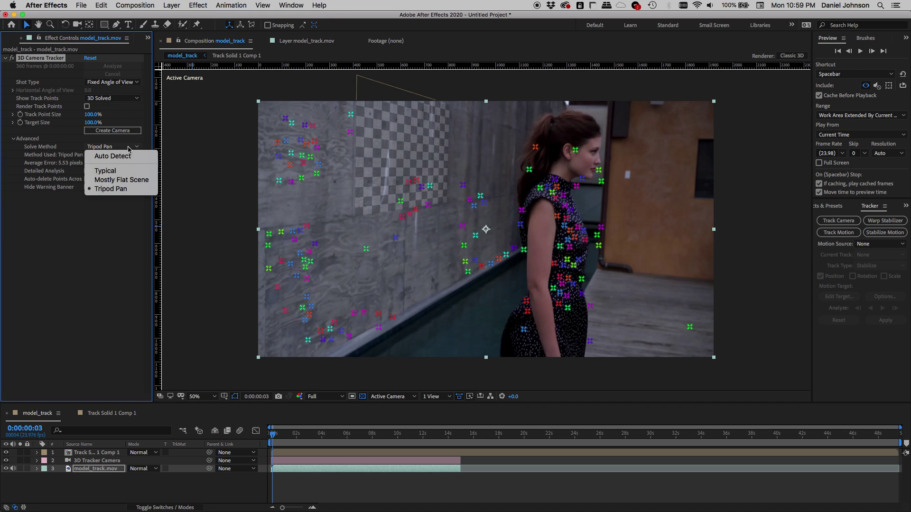
click(105, 171)
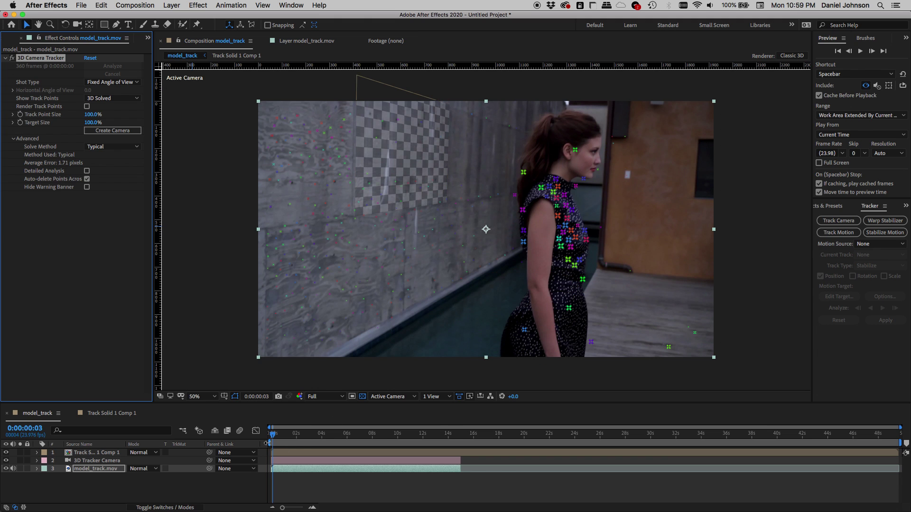
drag(273, 434, 293, 436)
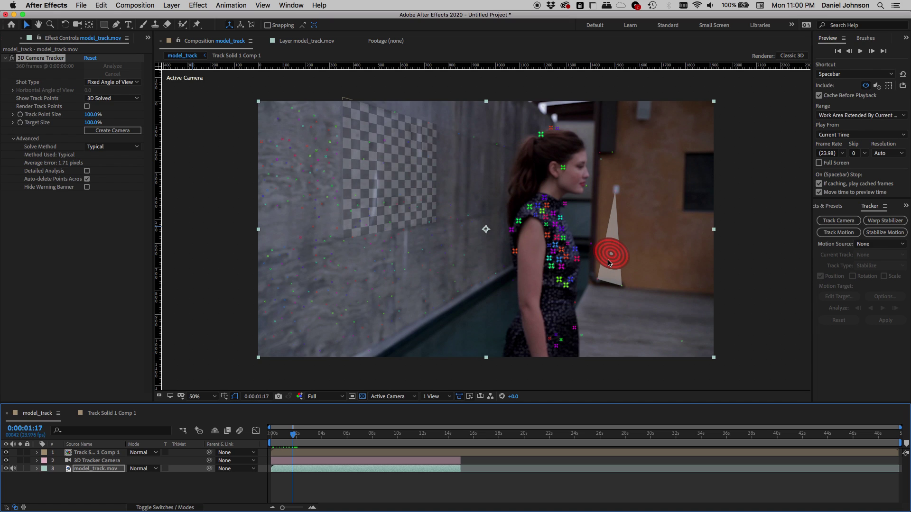
Step: Set the 3D Camera Tracker's Solve Method to Auto Detect and review the layer-creation options for the track points beside the orange wall
right_click(610, 263)
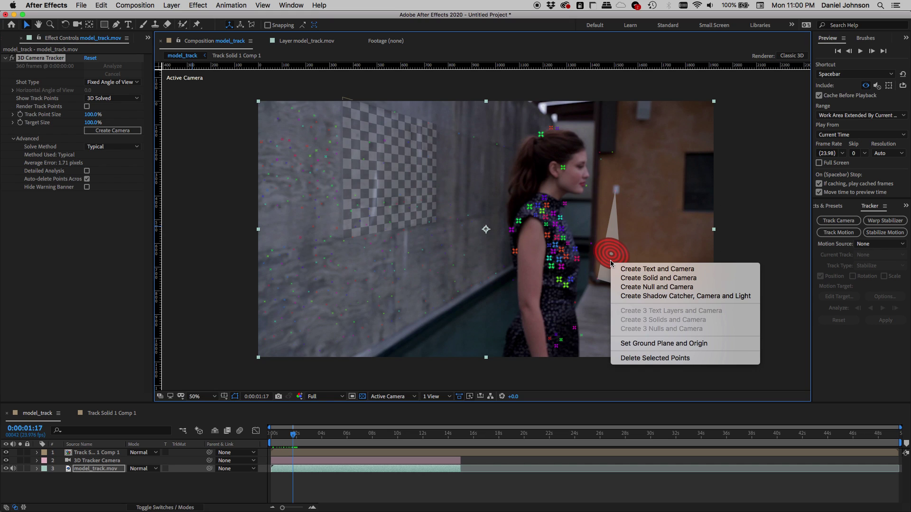
click(656, 280)
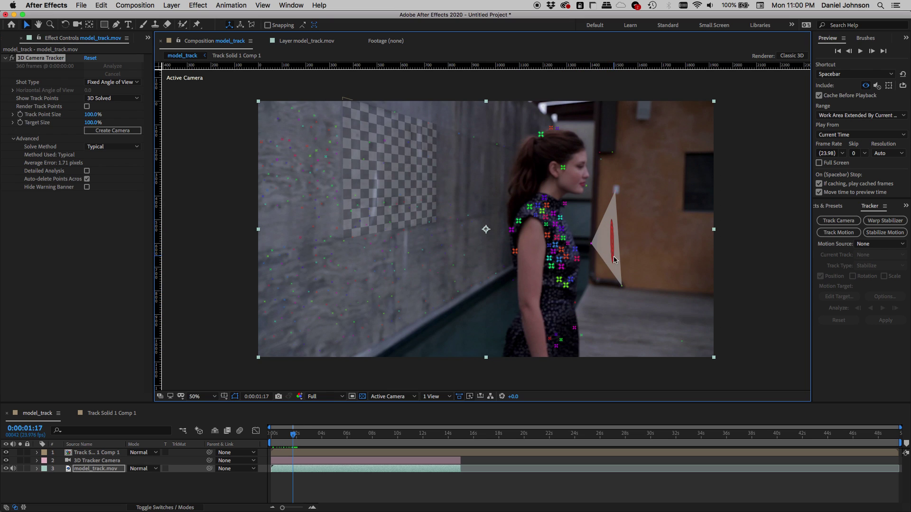
click(110, 147)
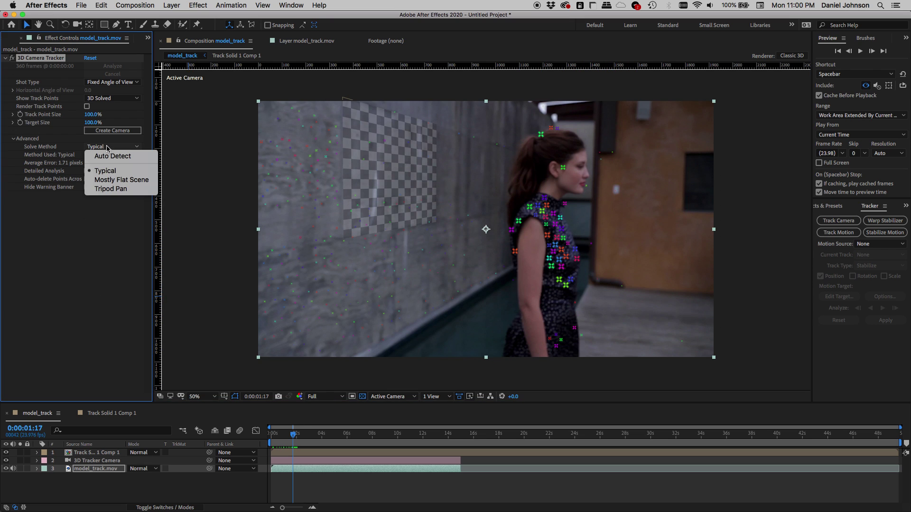
click(108, 152)
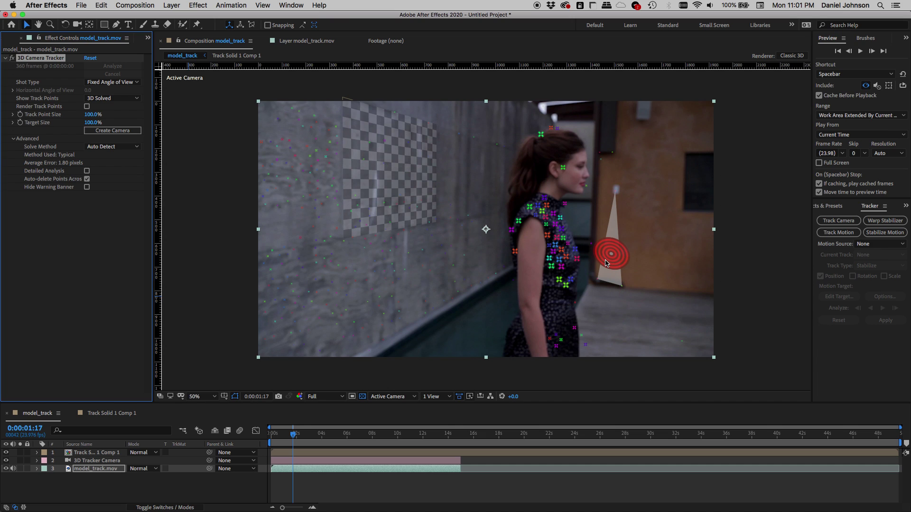
right_click(606, 262)
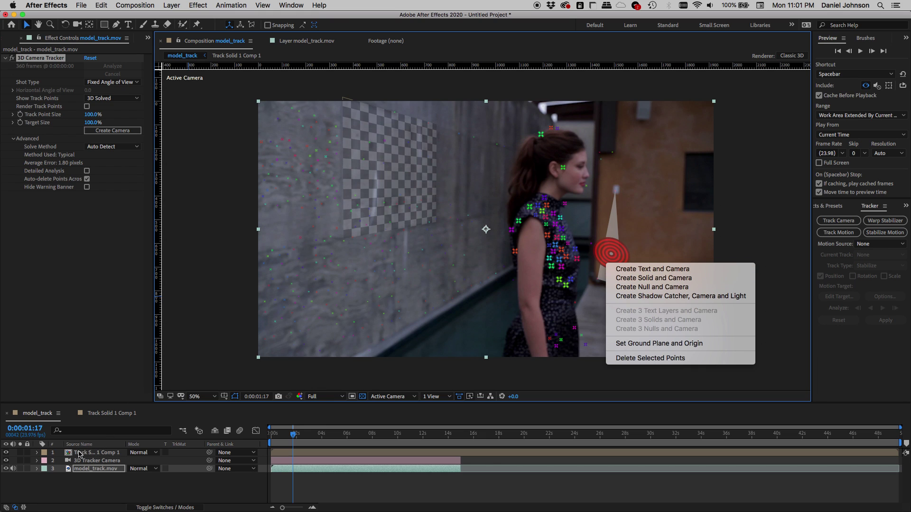
click(743, 210)
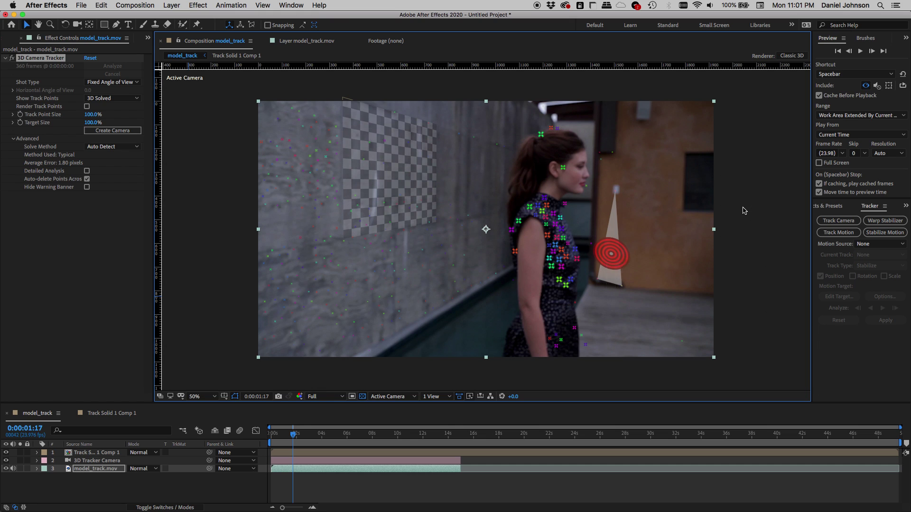